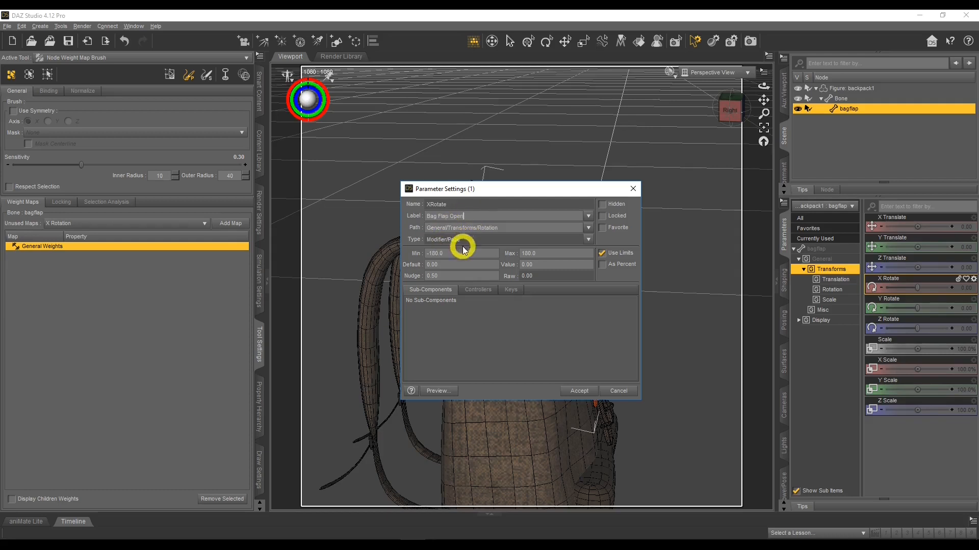
right_click(829, 266)
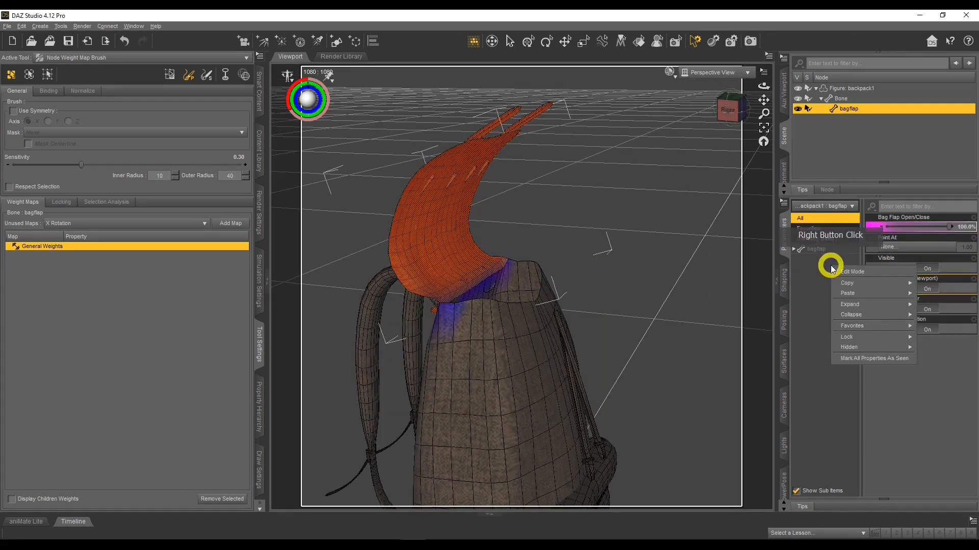
left_click(785, 206)
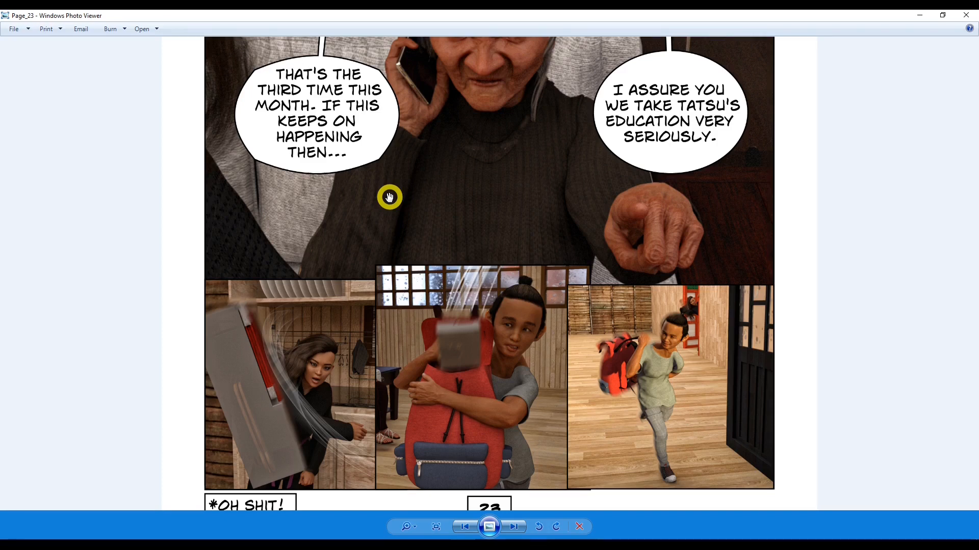
- Look over comic page 23, then switch to the browser and view the CGTrader backpack model's download files
scroll(389, 197, "down", 2)
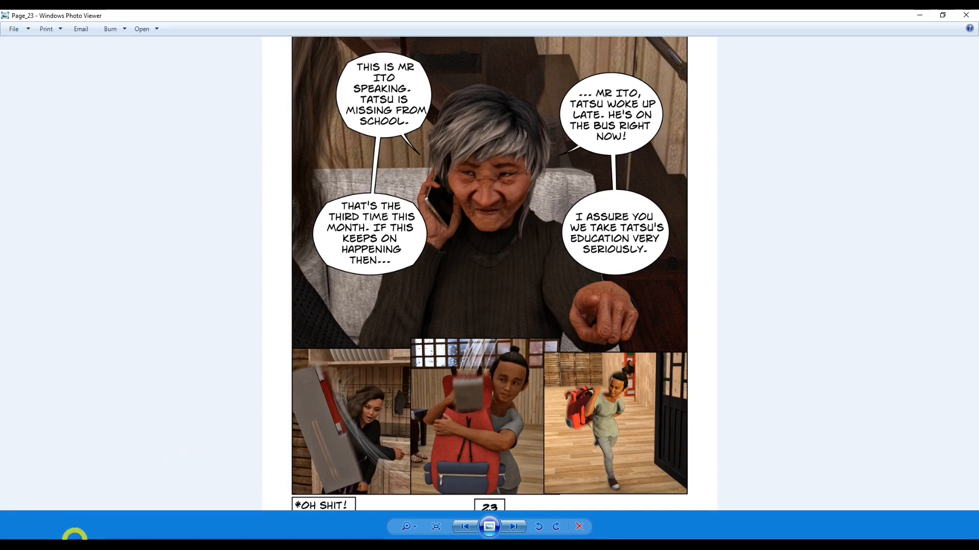
left_click(75, 535)
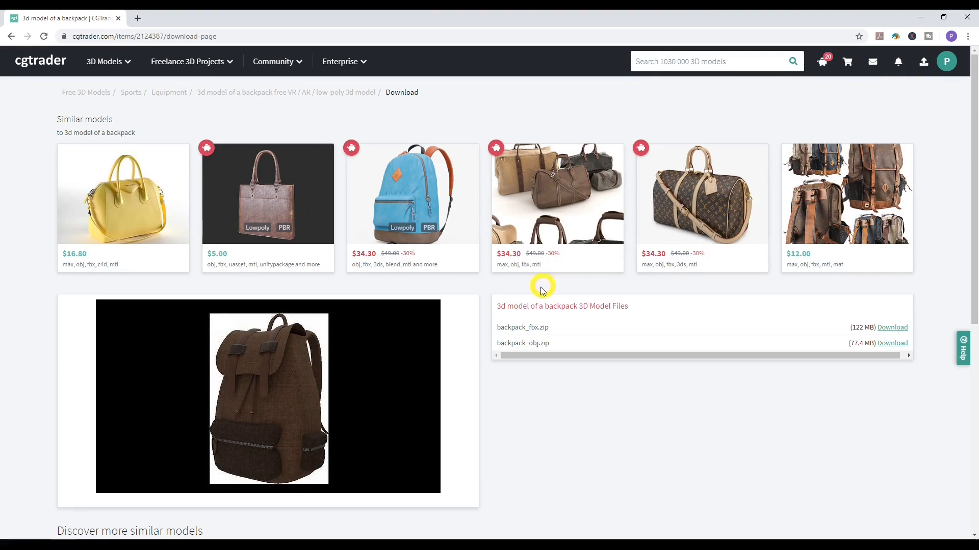
scroll(565, 396, "down", 1)
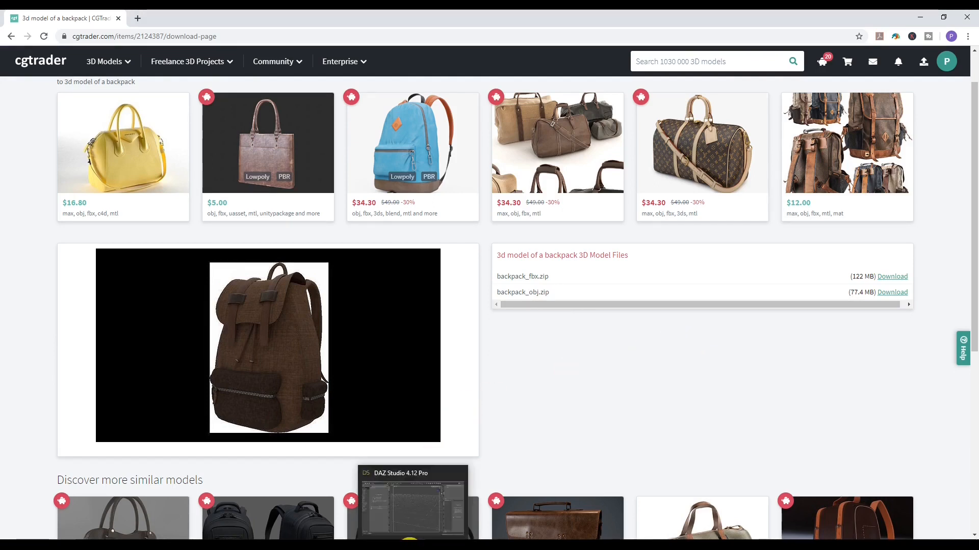
- Switch to DAZ Studio, start a file import and browse to the Backpack folder inside Comic/Props
left_click(411, 541)
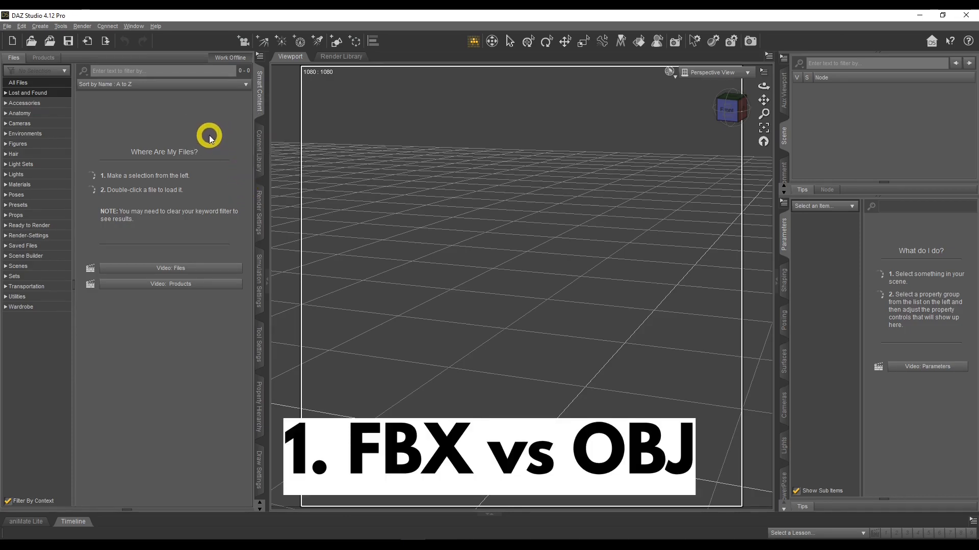
left_click(7, 26)
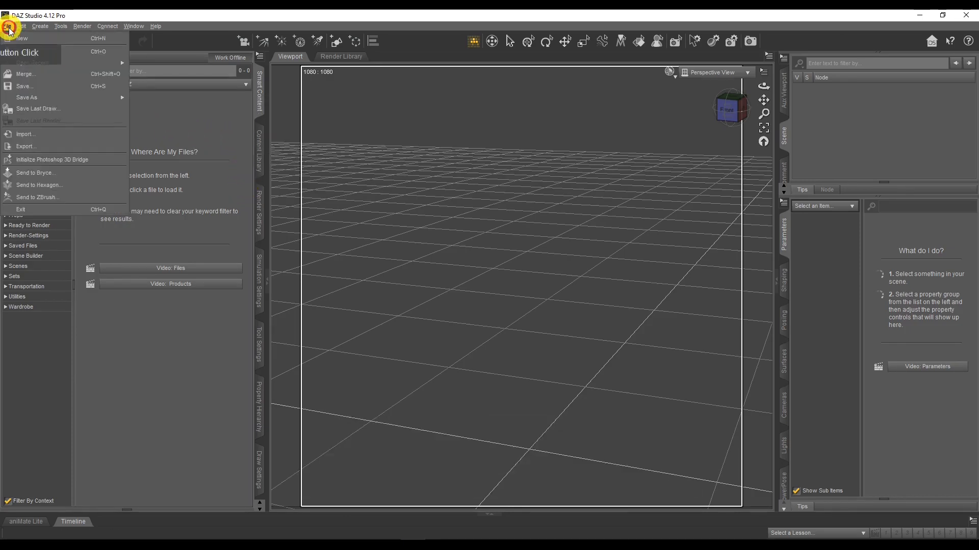
left_click(41, 134)
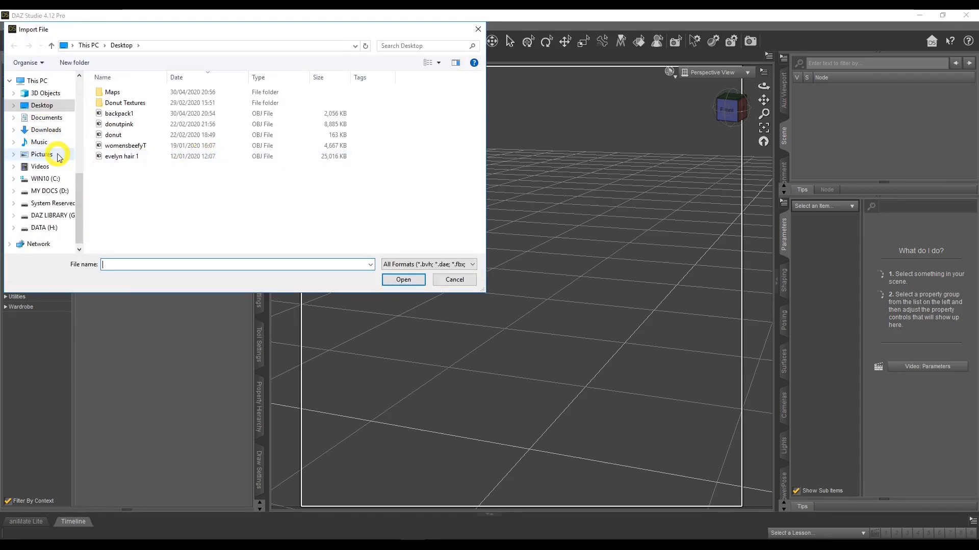
scroll(62, 153, "up", 5)
left_click(56, 127)
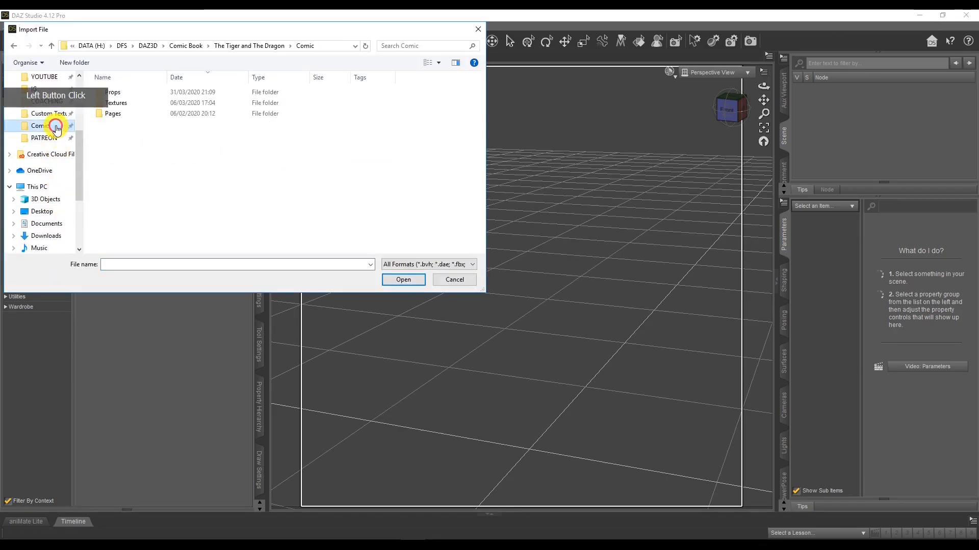
double_click(113, 92)
double_click(120, 92)
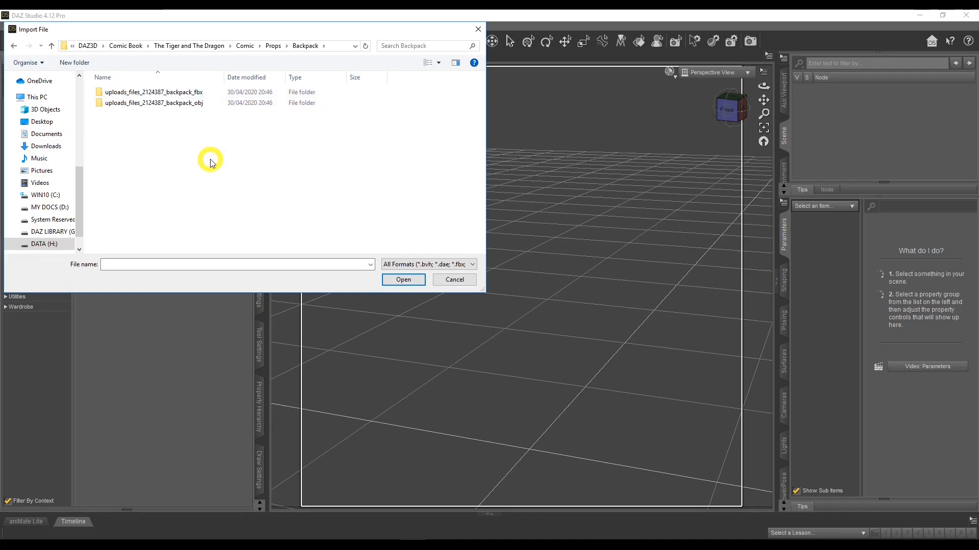
- Open the Backpack OBJ file from uploads_files_2124387_backpack_obj/backpack/source for import
double_click(198, 103)
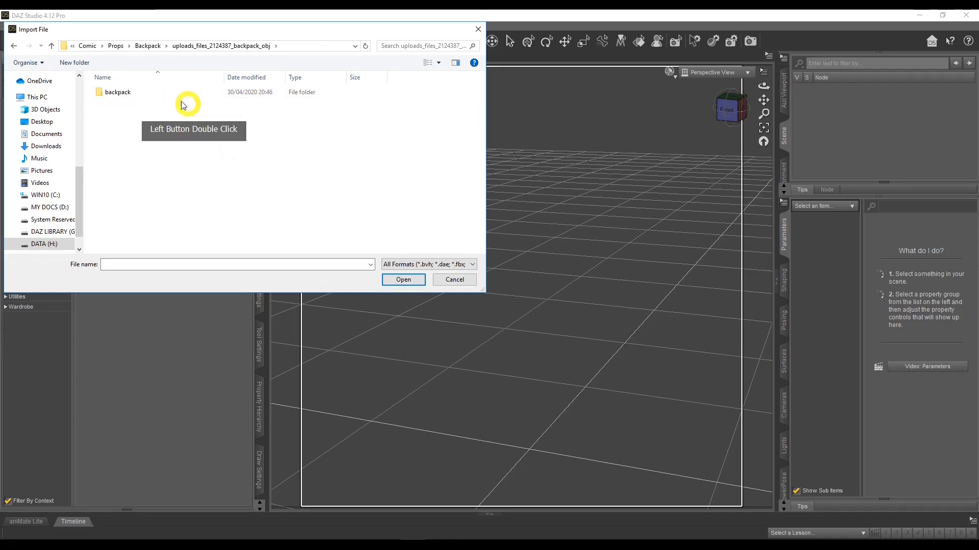
double_click(153, 93)
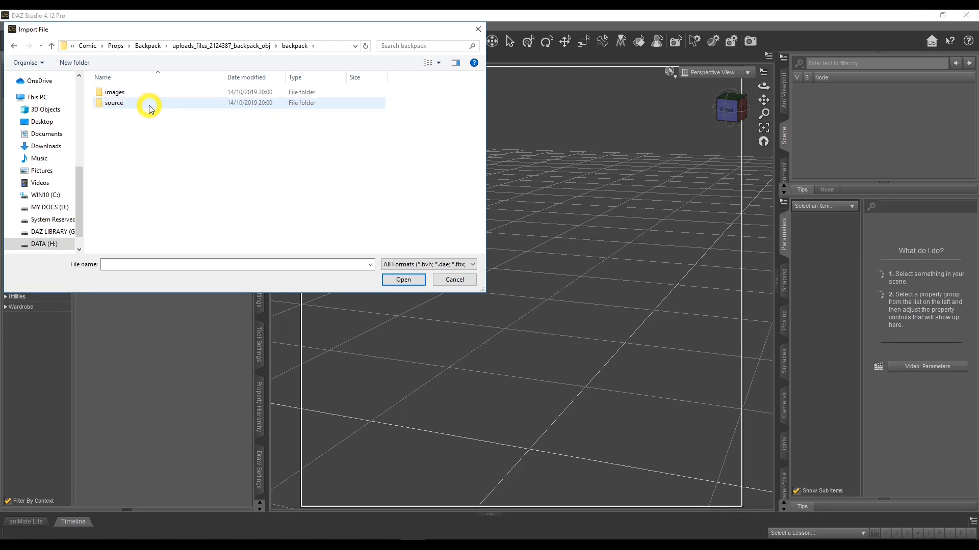
double_click(150, 106)
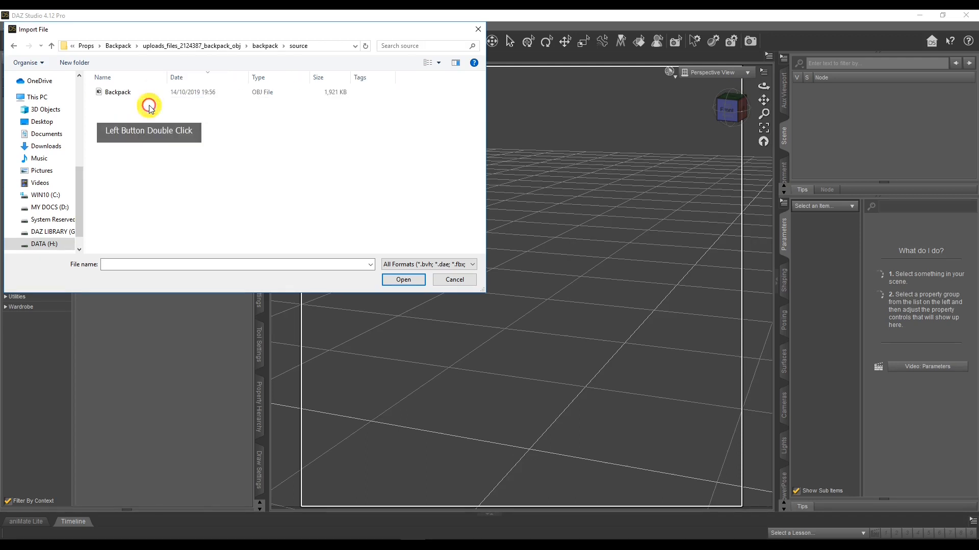
left_click(121, 94)
left_click(392, 280)
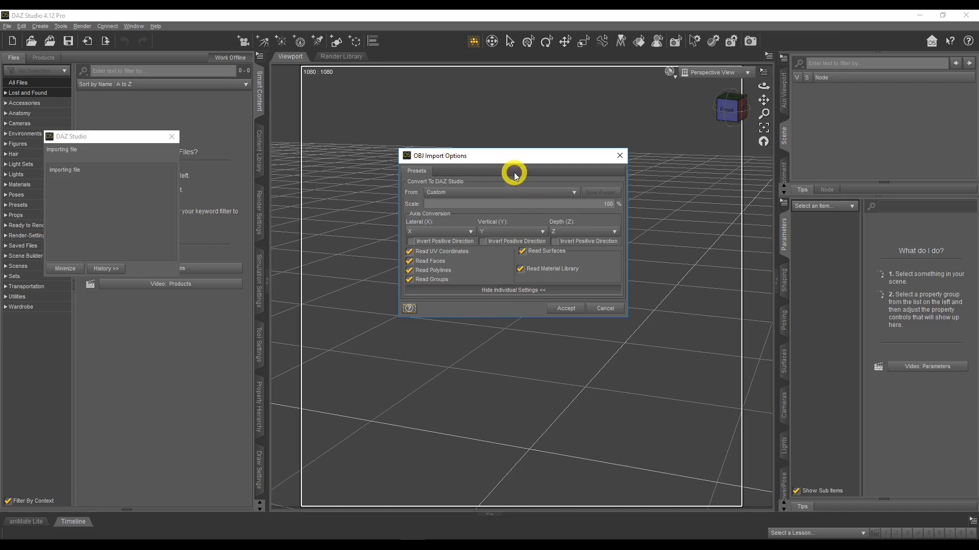
- Import the OBJ backpack using the Custom preset at 100% scale and bring it fully into view
left_click(489, 192)
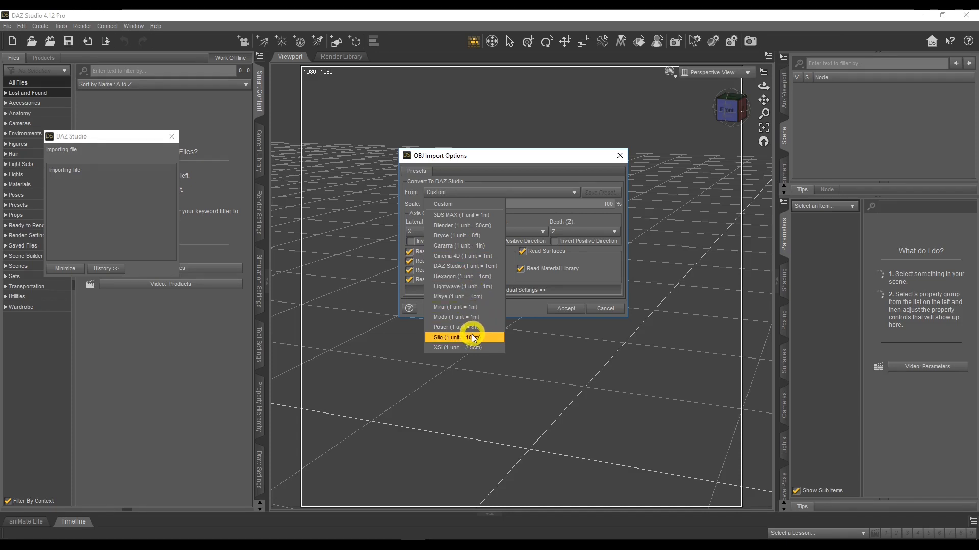
left_click(507, 159)
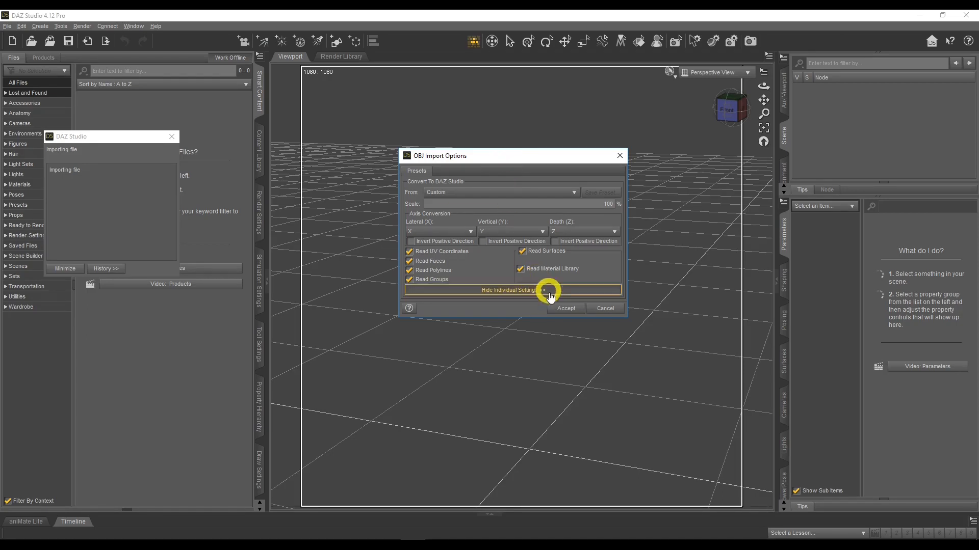
left_click(558, 309)
scroll(565, 385, "down", 1)
scroll(570, 374, "up", 3)
scroll(571, 375, "up", 3)
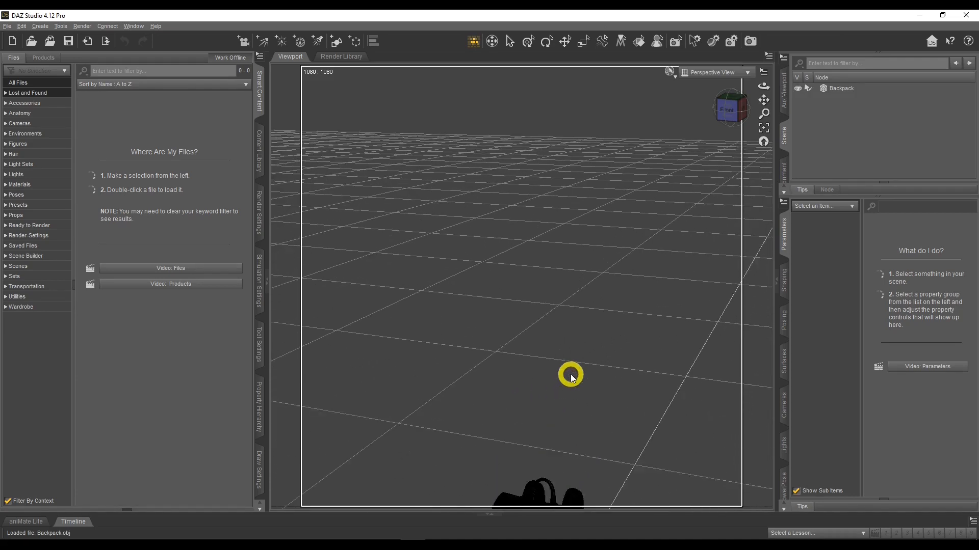
left_click_drag(764, 101, 763, 100)
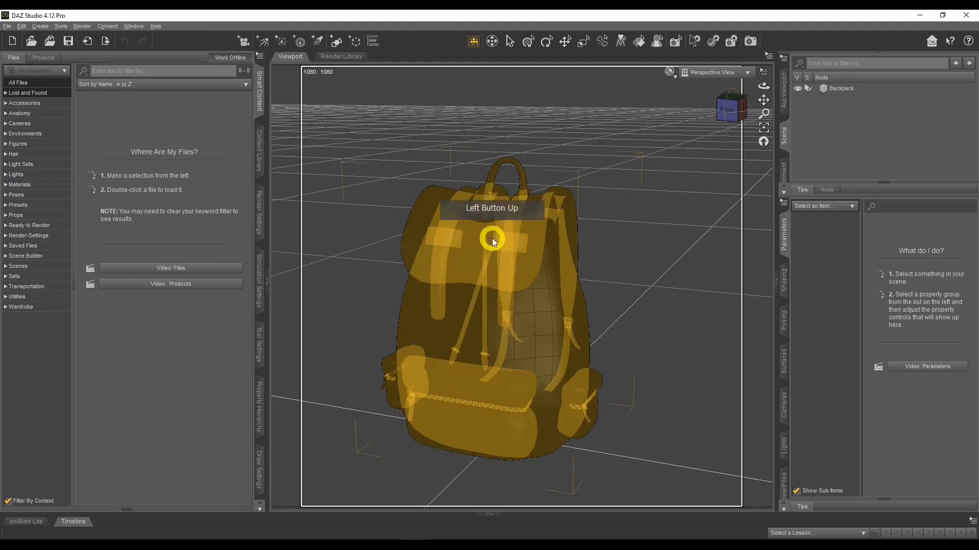
- Preview the backpack in the NVIDIA Iray draw style, and return the viewport to Texture Shaded
left_click(670, 79)
left_click(673, 191)
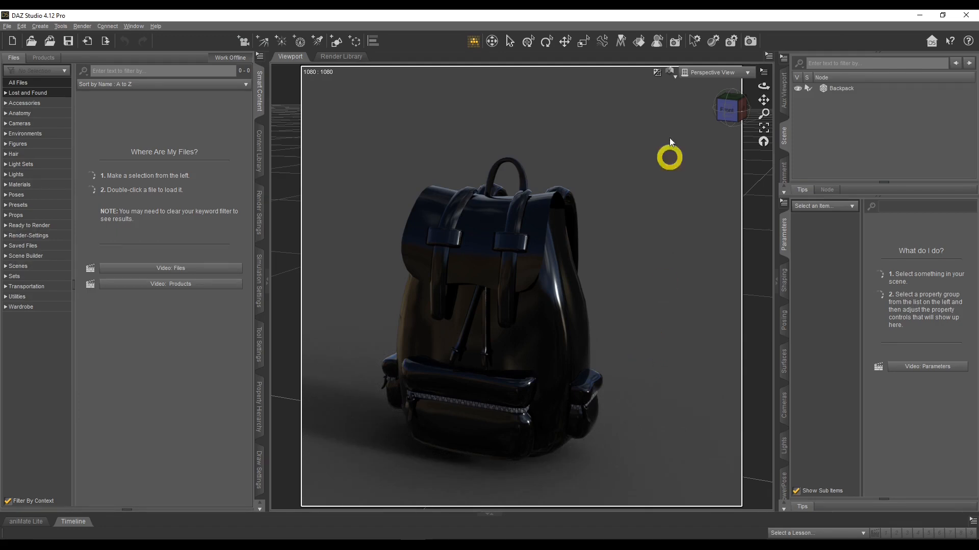
left_click(669, 73)
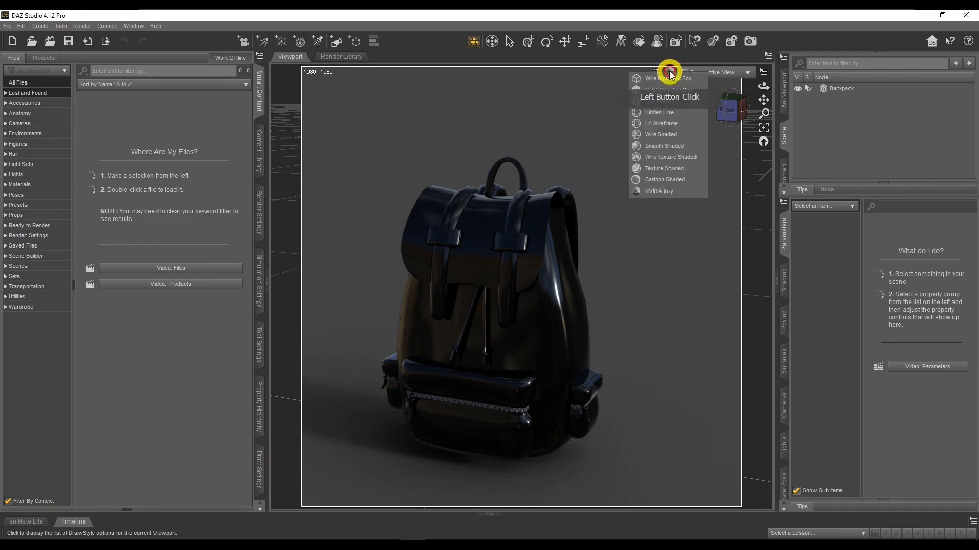
left_click(678, 172)
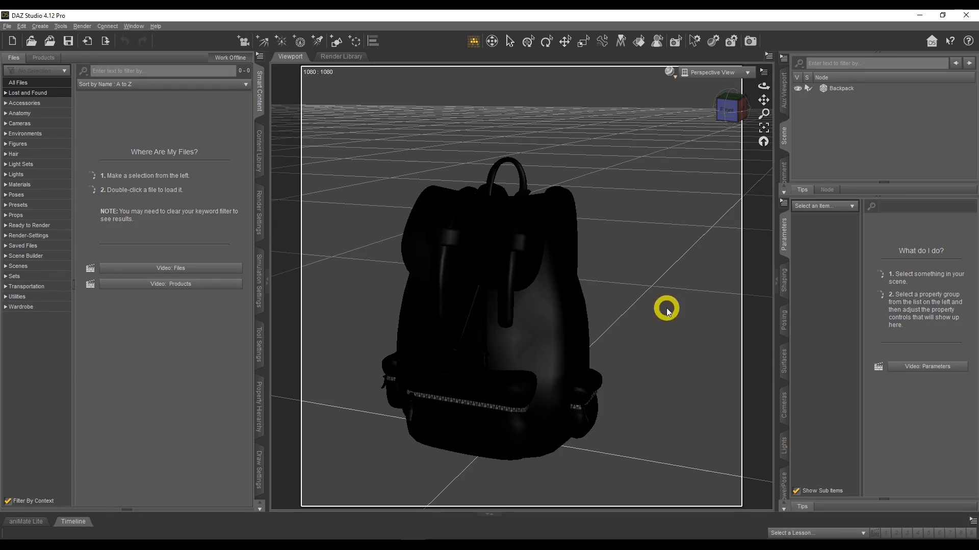
- Examine the Backpack's material zones and the second zone's surface settings, and deselect the model
left_click(838, 88)
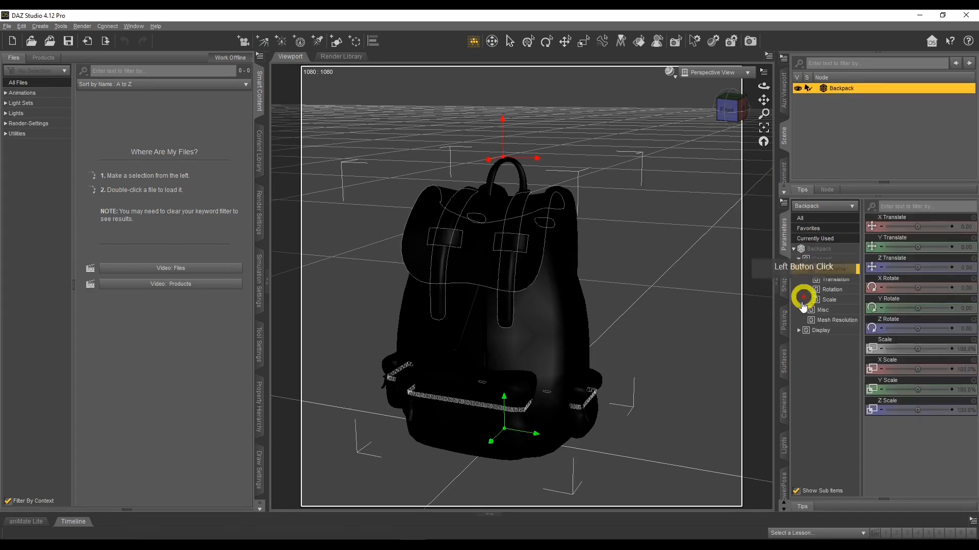
left_click(783, 349)
left_click(794, 258)
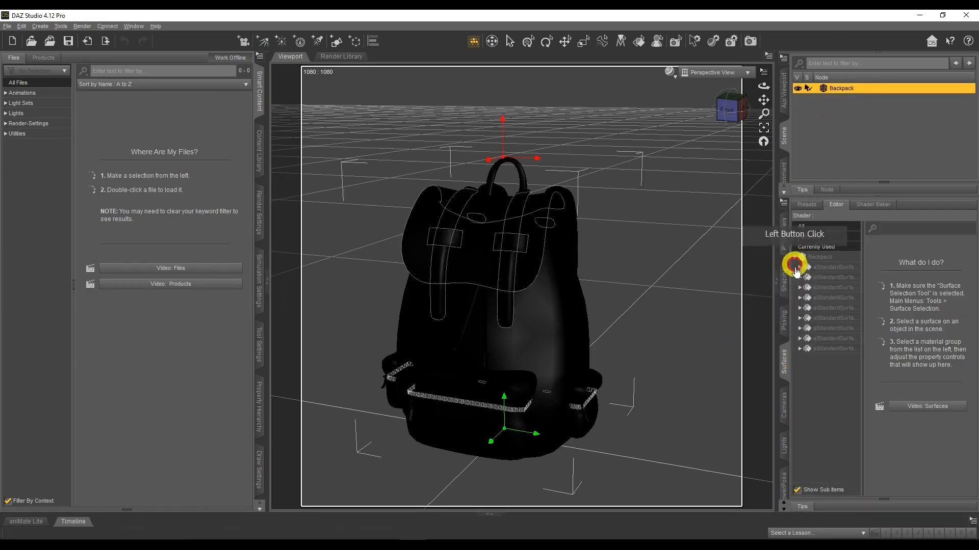
left_click(839, 278)
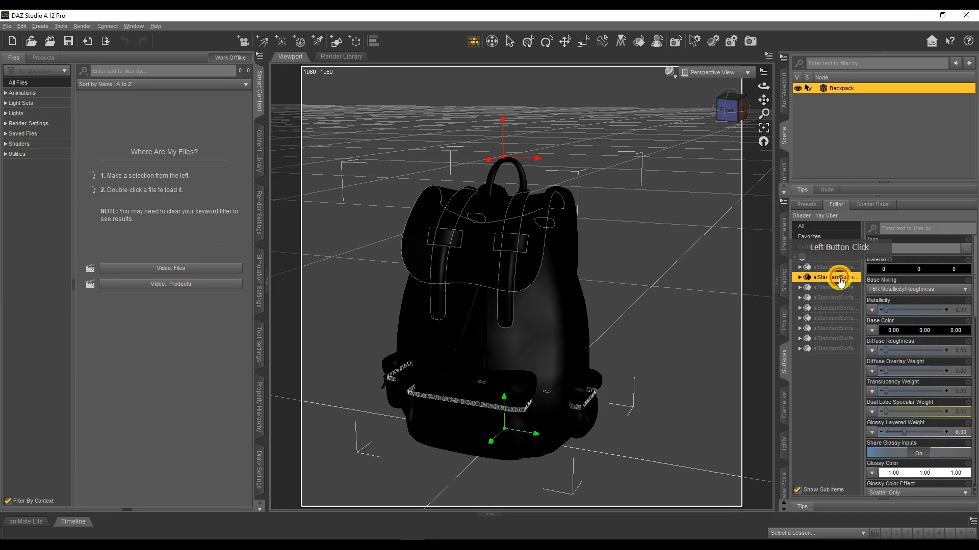
left_click(549, 317)
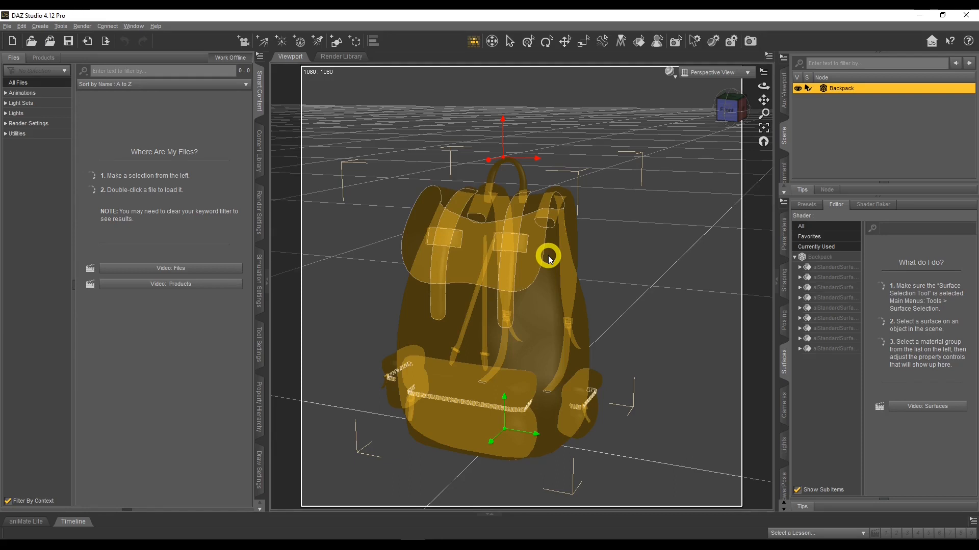
left_click(641, 278)
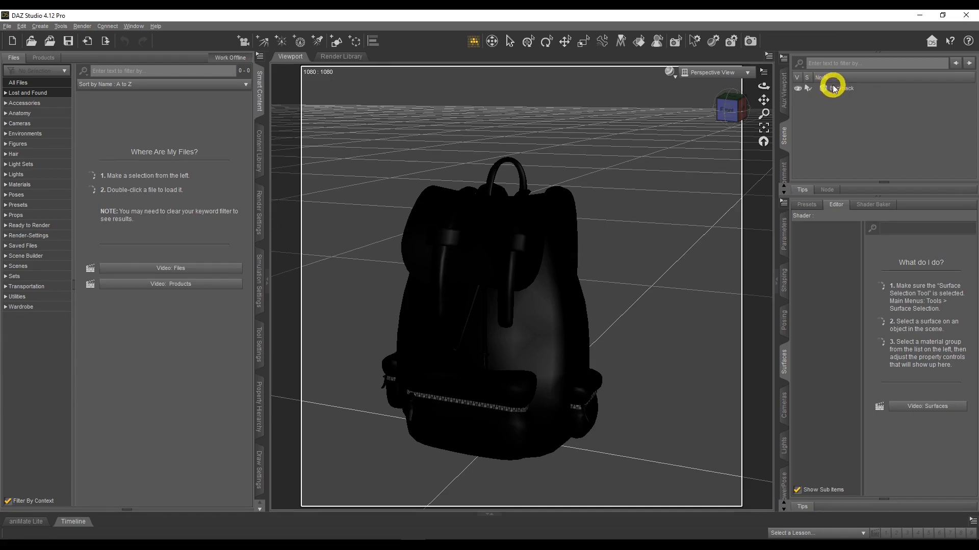
left_click_drag(762, 87, 763, 88)
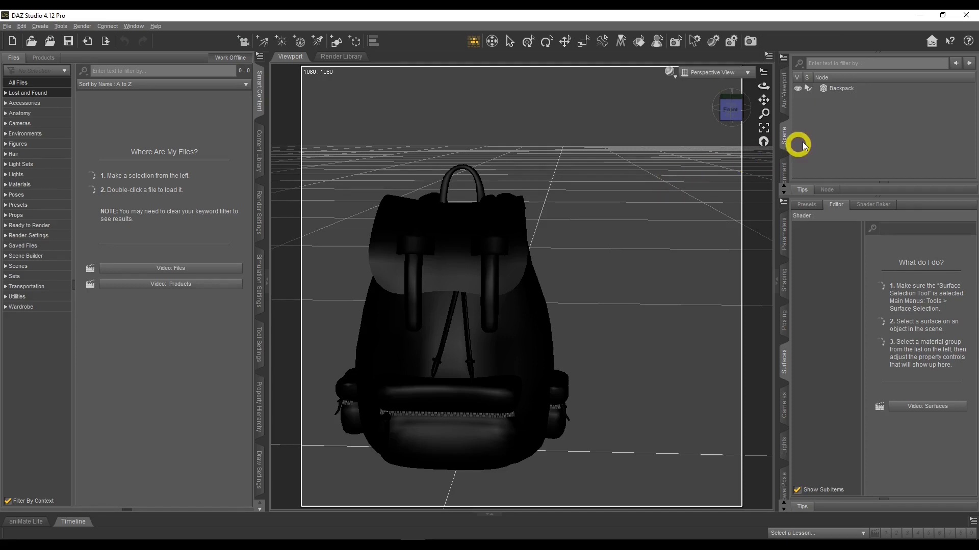
- Delete the imported OBJ Backpack from the scene and confirm the deletion
left_click(837, 91)
right_click(834, 88)
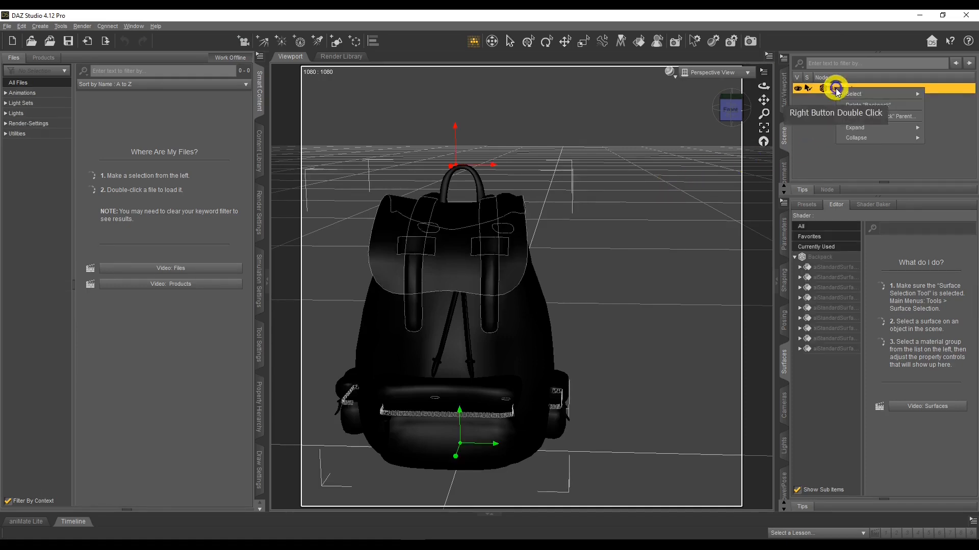
left_click(848, 105)
left_click(515, 144)
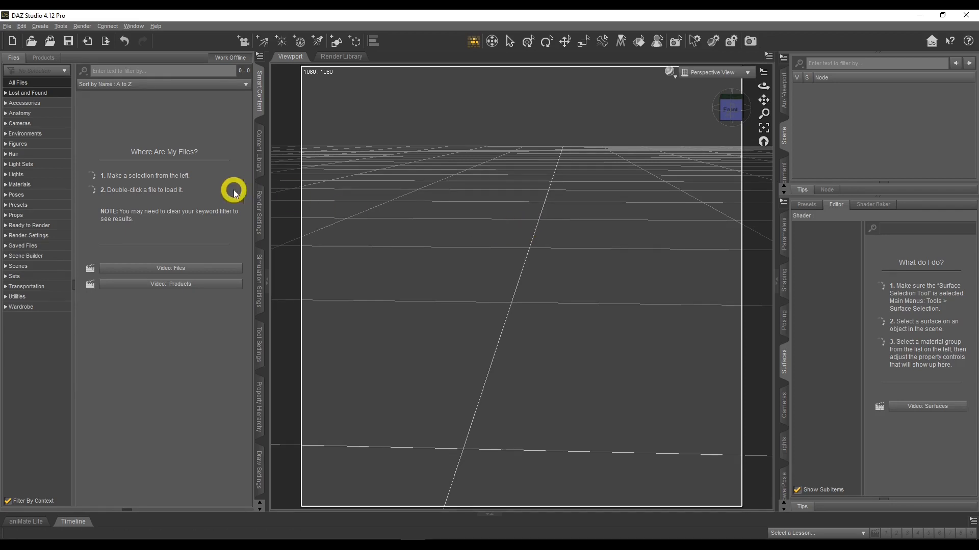
- Import the Backpack FBX file from uploads_files_2124387_backpack_fbx/backpack/source and check it in the viewport
left_click(8, 27)
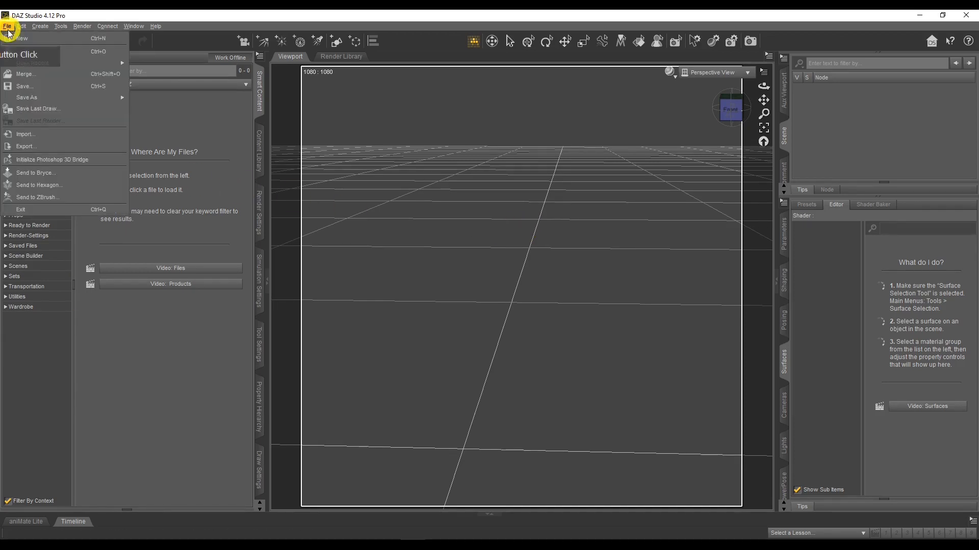
left_click(23, 134)
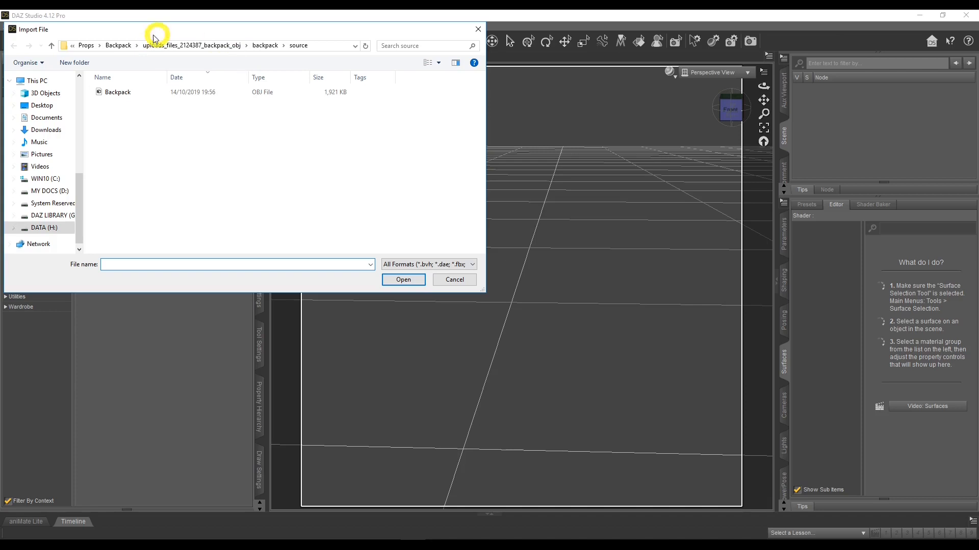
left_click(117, 45)
left_click(147, 78)
double_click(162, 91)
double_click(160, 90)
double_click(152, 103)
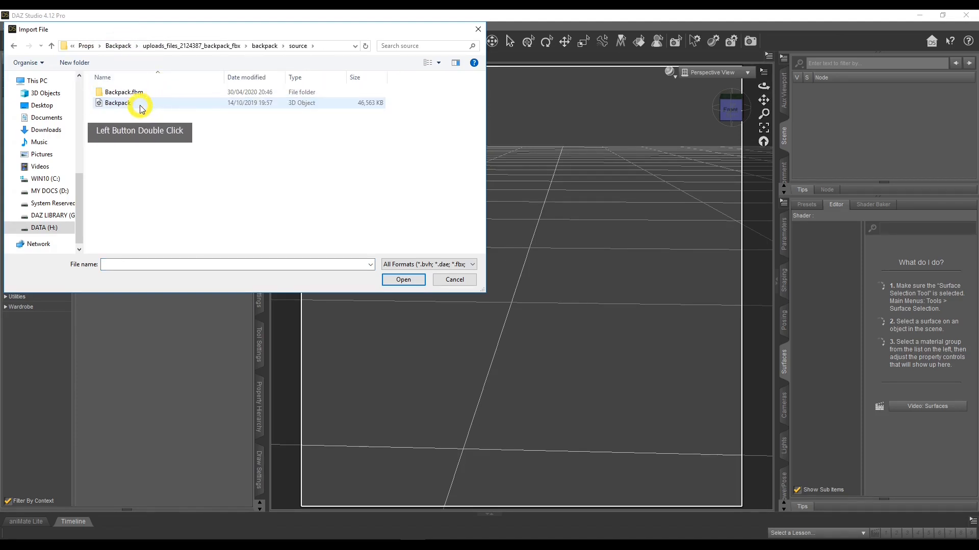
left_click(112, 103)
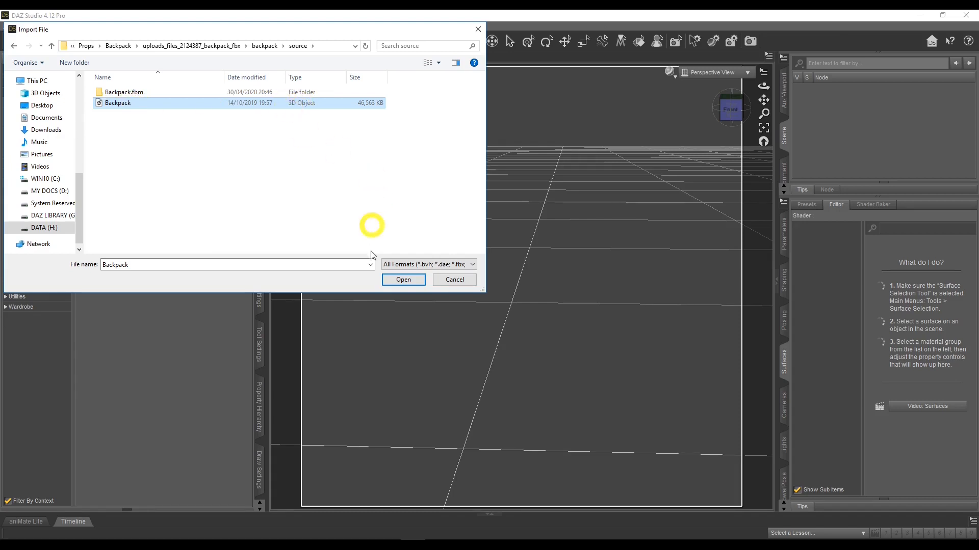
left_click(402, 279)
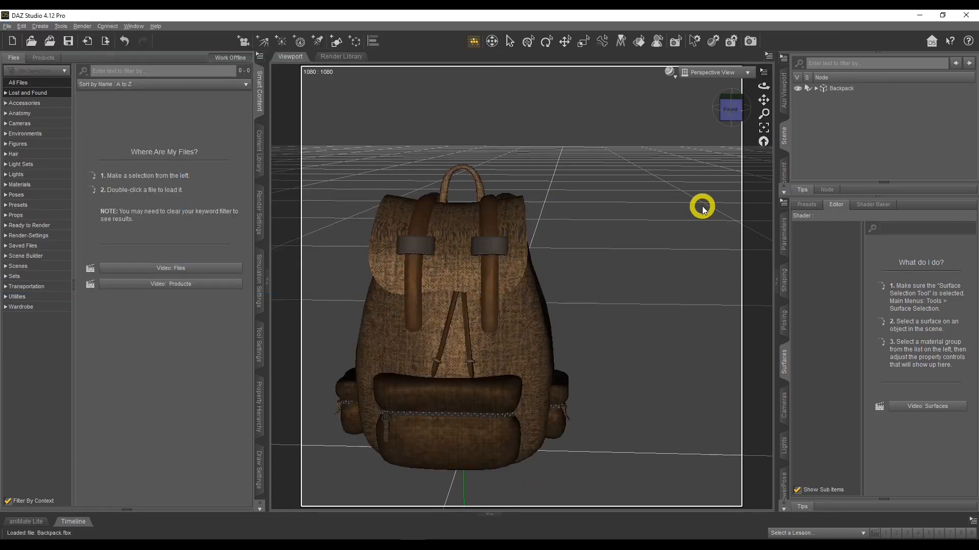
left_click_drag(763, 85, 763, 86)
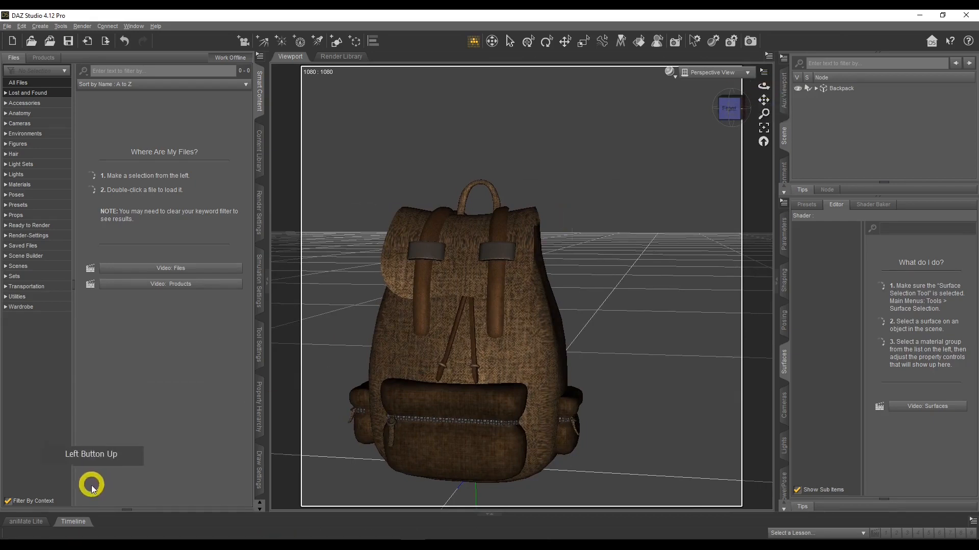
- Switch to the browser to view the backpack's CGTrader download page, and return to DAZ Studio
left_click(72, 545)
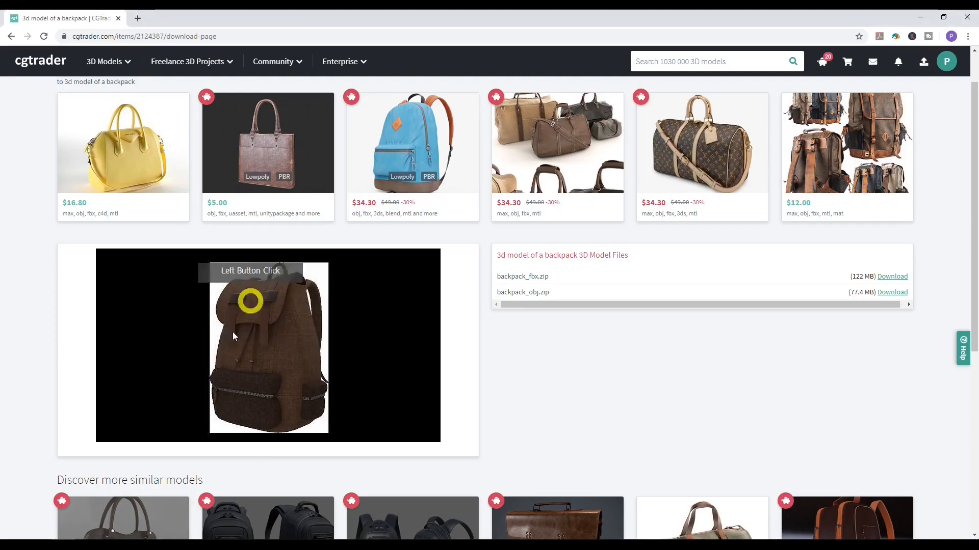
left_click(923, 14)
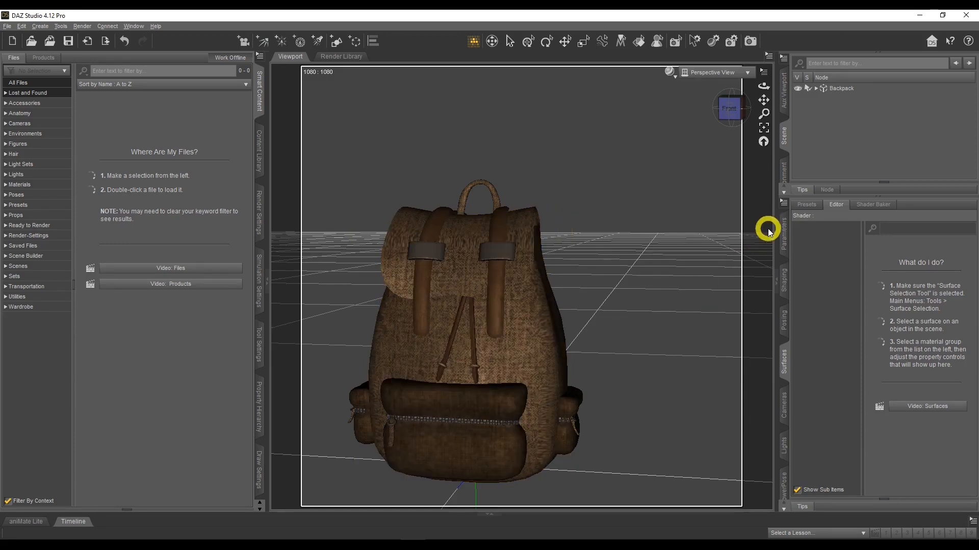
- Examine the materials of the backpack's body, front straps and handle with the Surface Selection tool, viewing the model from the side
left_click(639, 41)
left_click(526, 319)
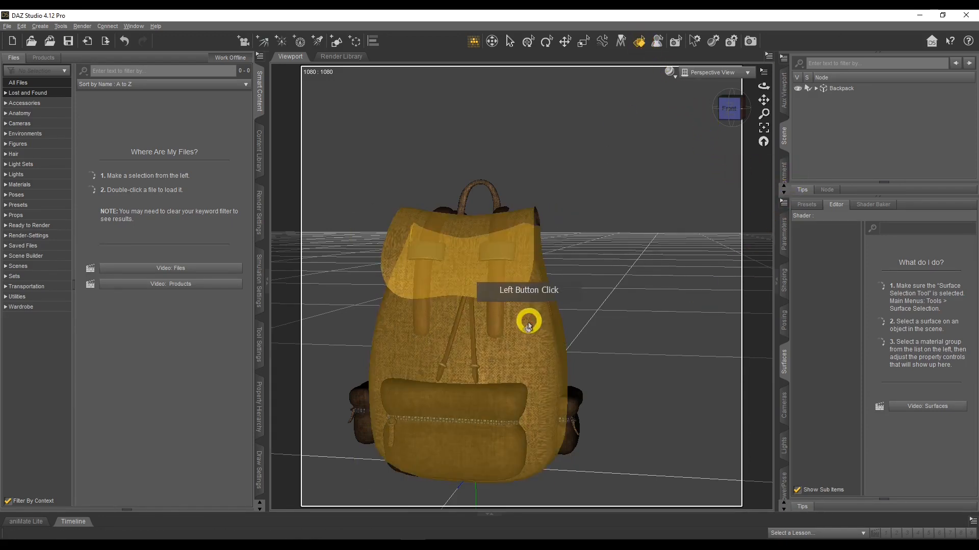
left_click(807, 269)
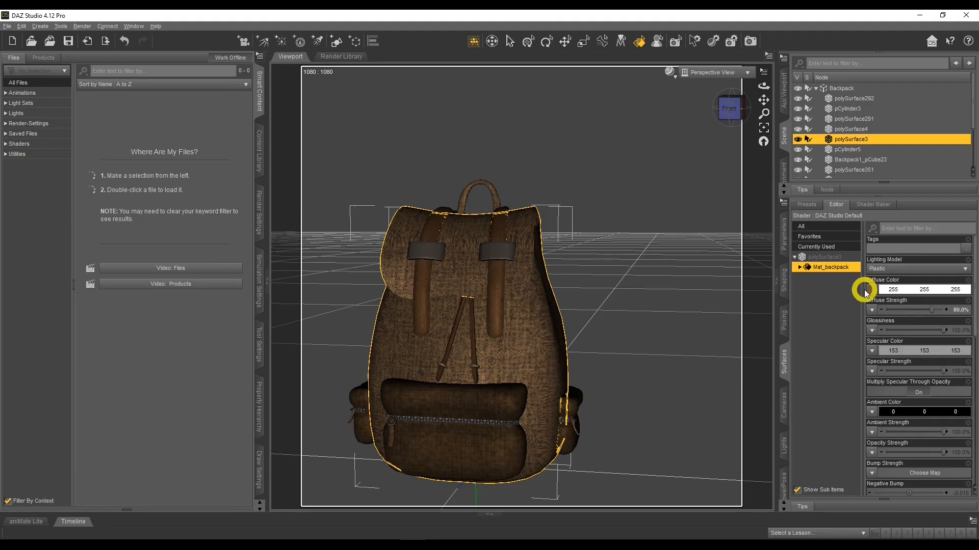
left_click(493, 277)
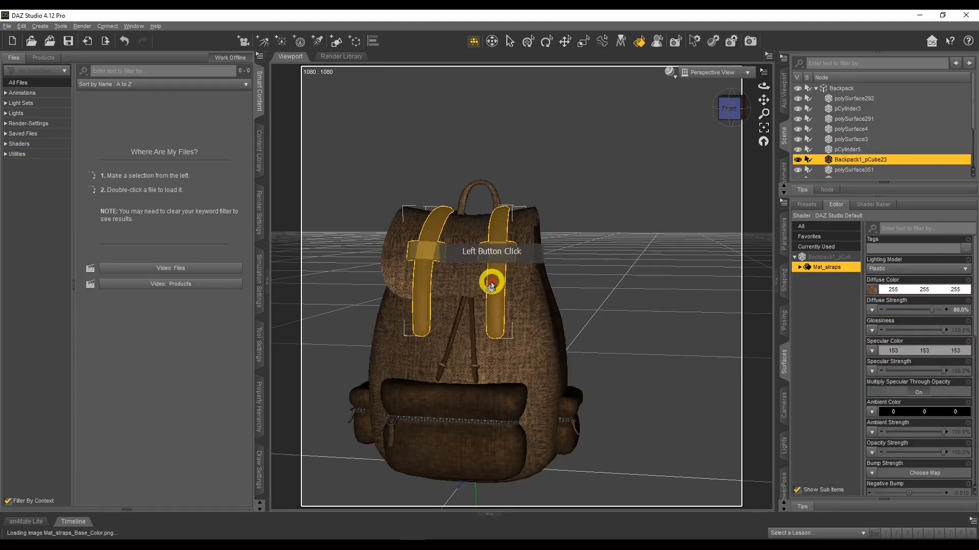
left_click(491, 191)
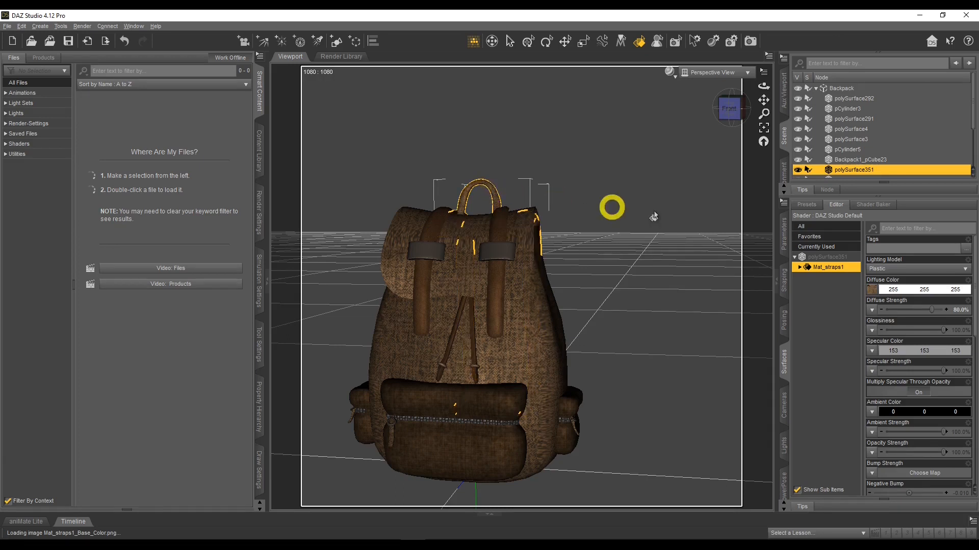
mouse_move(752, 87)
left_mouse_down()
mouse_move(762, 86)
mouse_move(763, 98)
left_mouse_up()
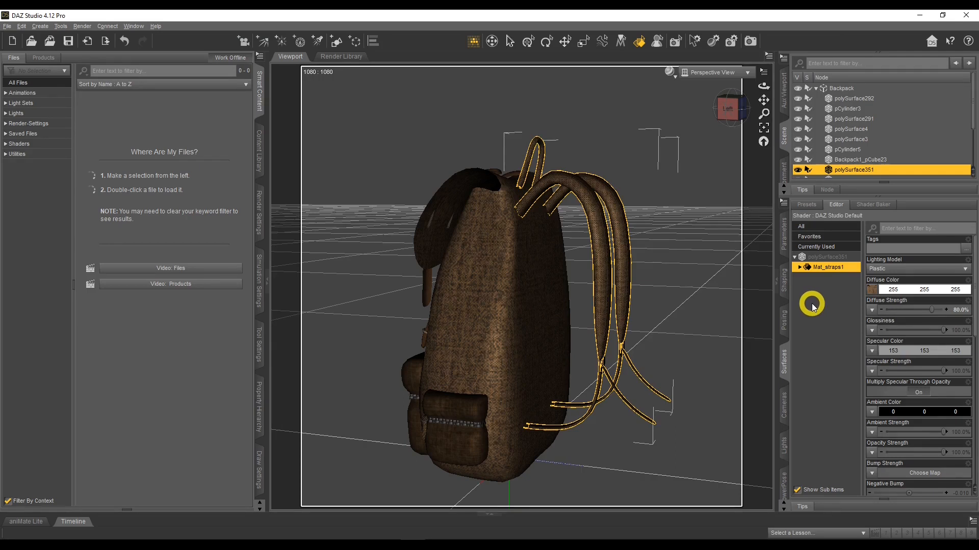
left_click_drag(763, 86, 763, 86)
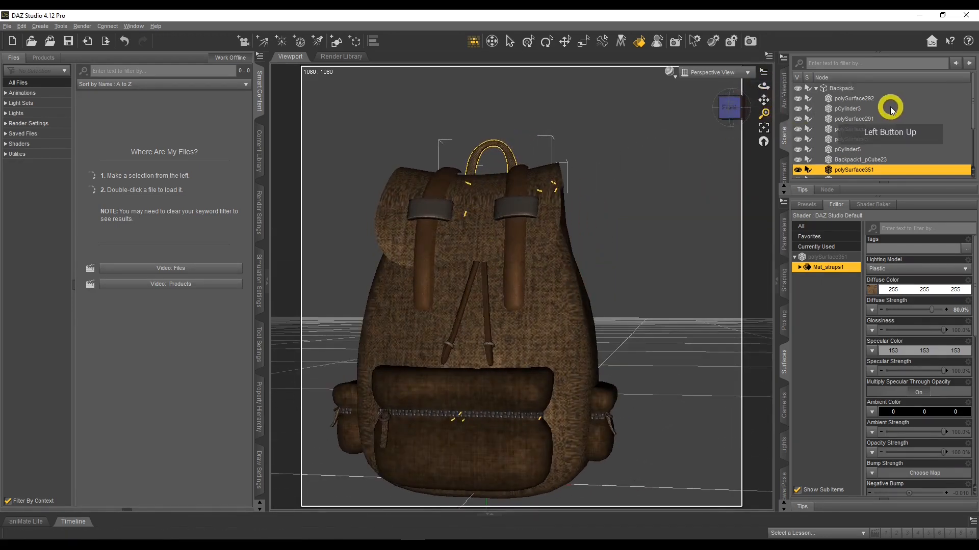
- Inspect the Backpack's separate child parts one by one in the scene hierarchy, from pCylinder3 down to polySurface354
left_click(846, 108)
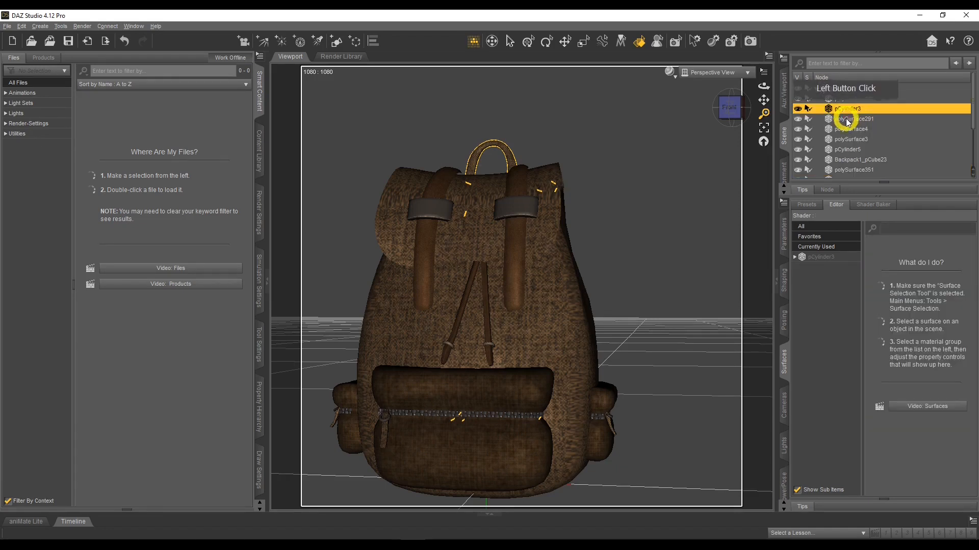
left_click(848, 120)
left_click(848, 130)
left_click(848, 139)
left_click(850, 150)
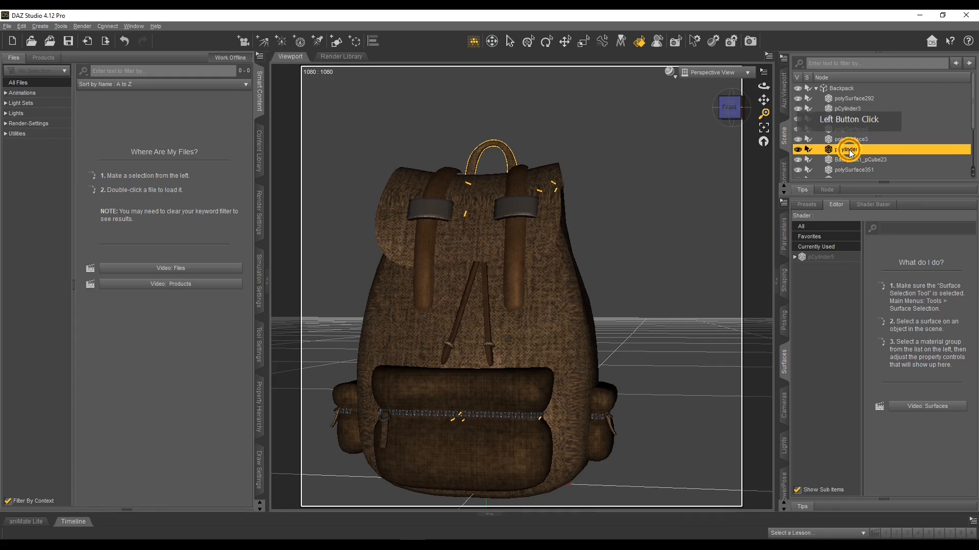
left_click(851, 159)
left_click(851, 170)
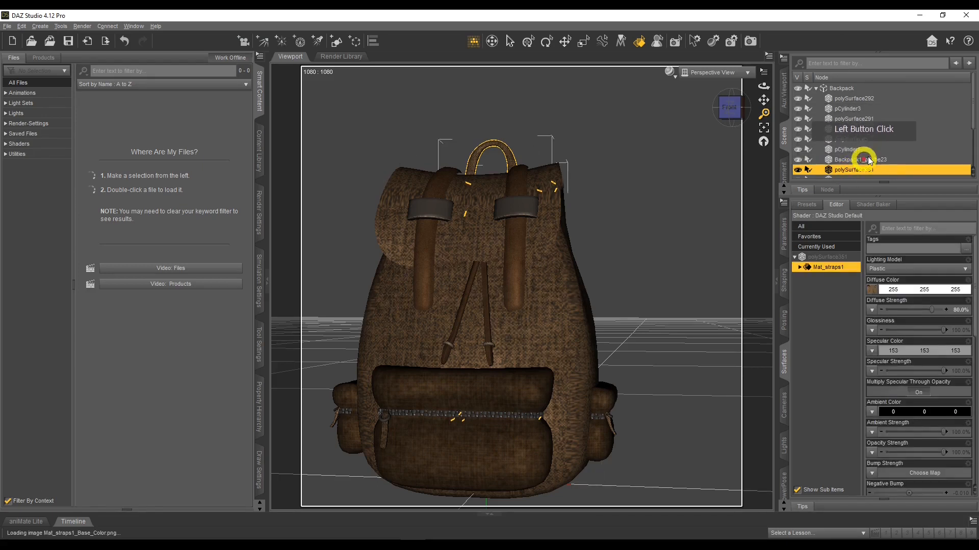
scroll(868, 158, "down", 3)
left_click(852, 126)
left_click(853, 135)
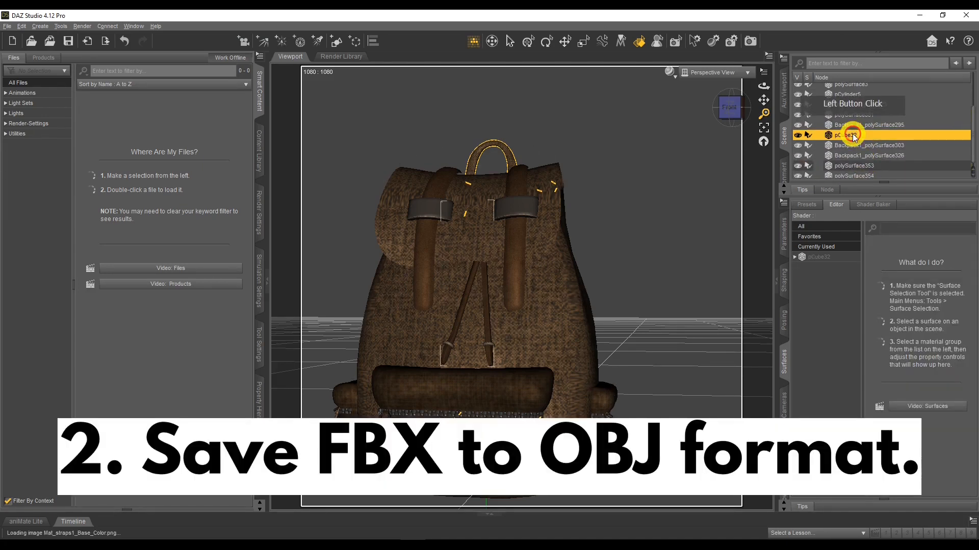
left_click(855, 147)
left_click(854, 156)
left_click(855, 167)
left_click(855, 176)
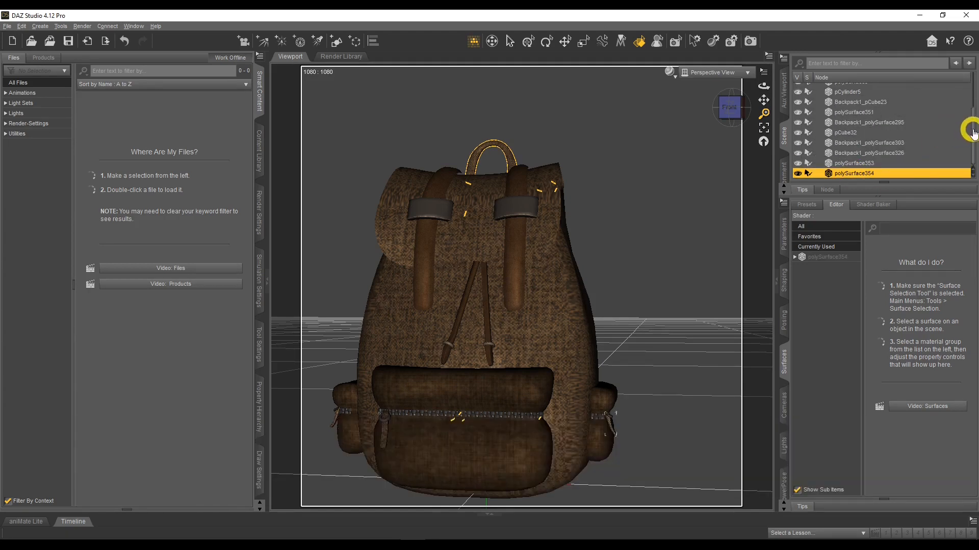
- Select the parent Backpack node that holds all the parts in the scene hierarchy
left_click_drag(970, 127, 971, 85)
left_click(843, 88)
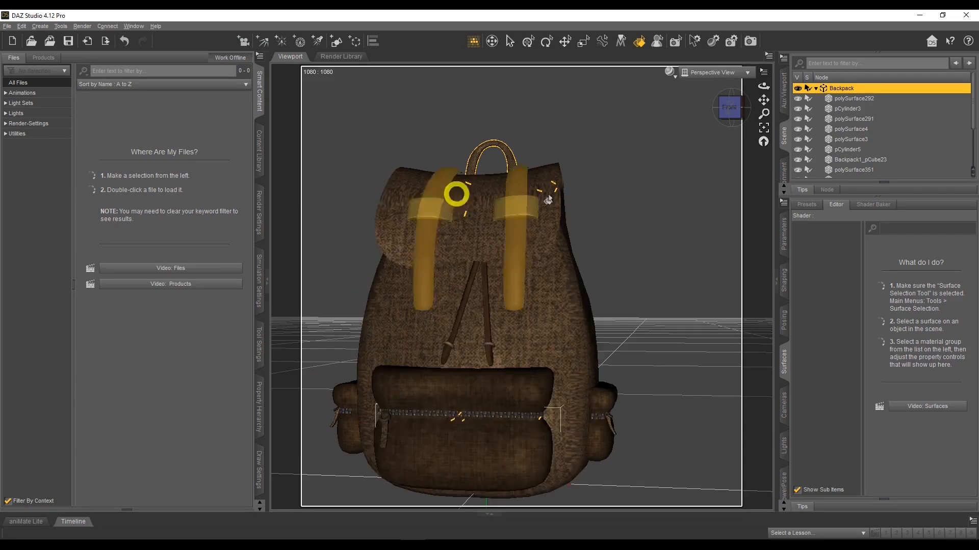
left_click(815, 89)
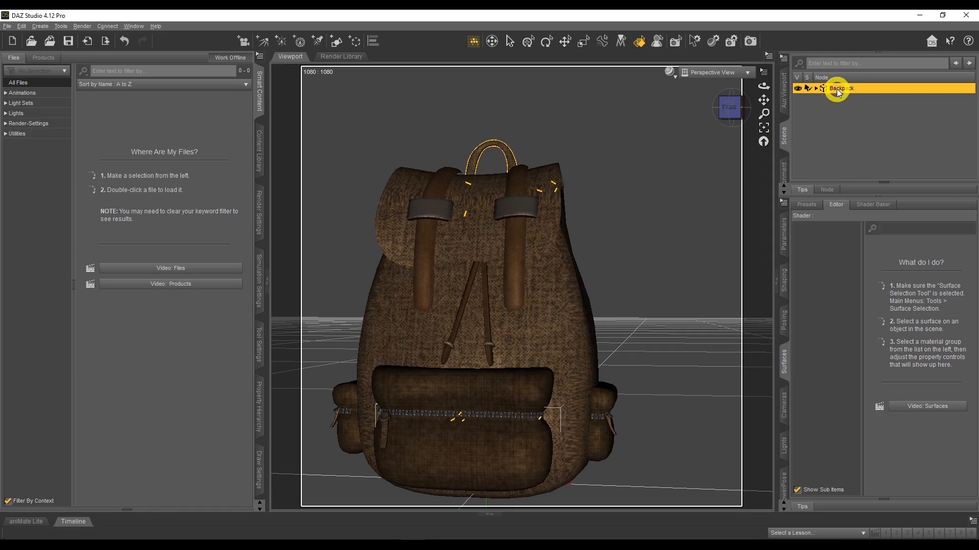
left_click(815, 88)
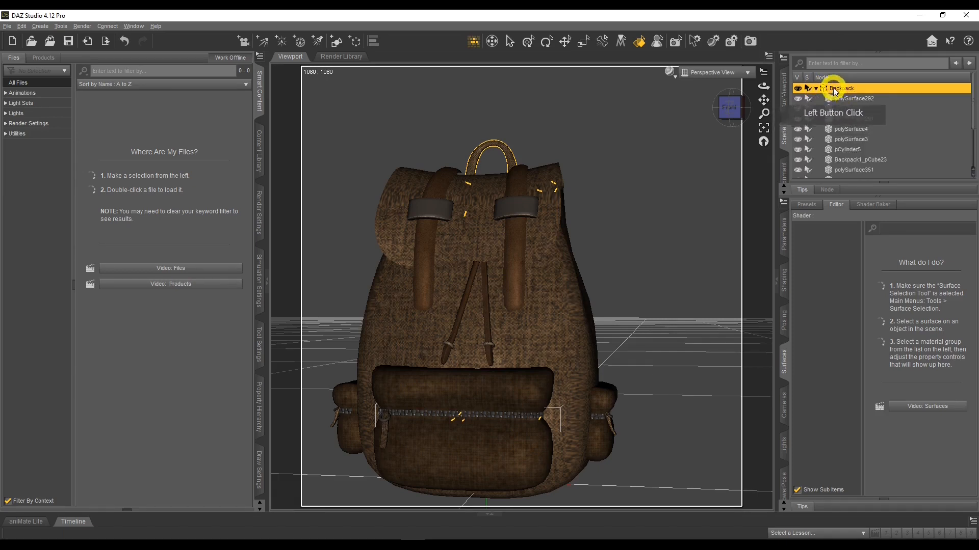
- Start exporting the Backpack as a Wavefront Object to the Desktop as backpack1, replacing the existing file
left_click(7, 26)
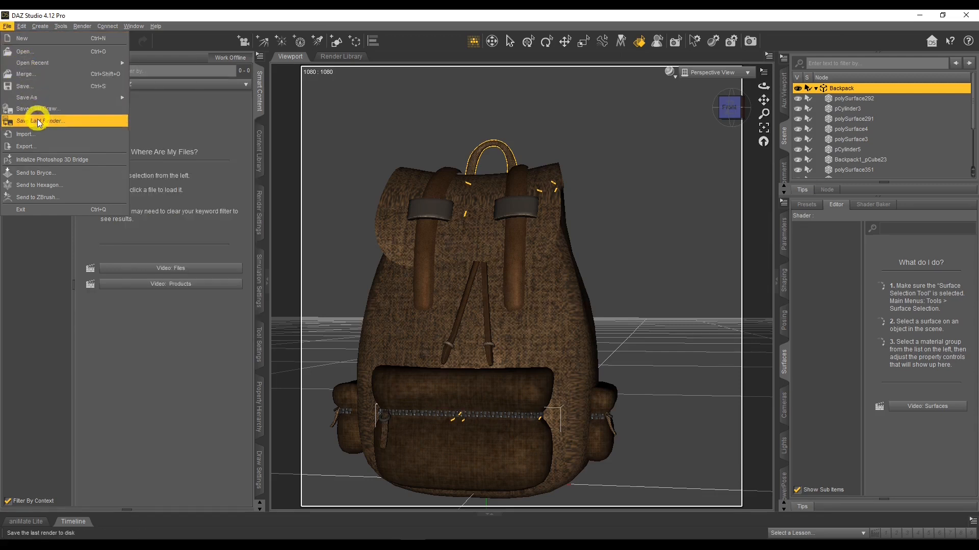
left_click(43, 148)
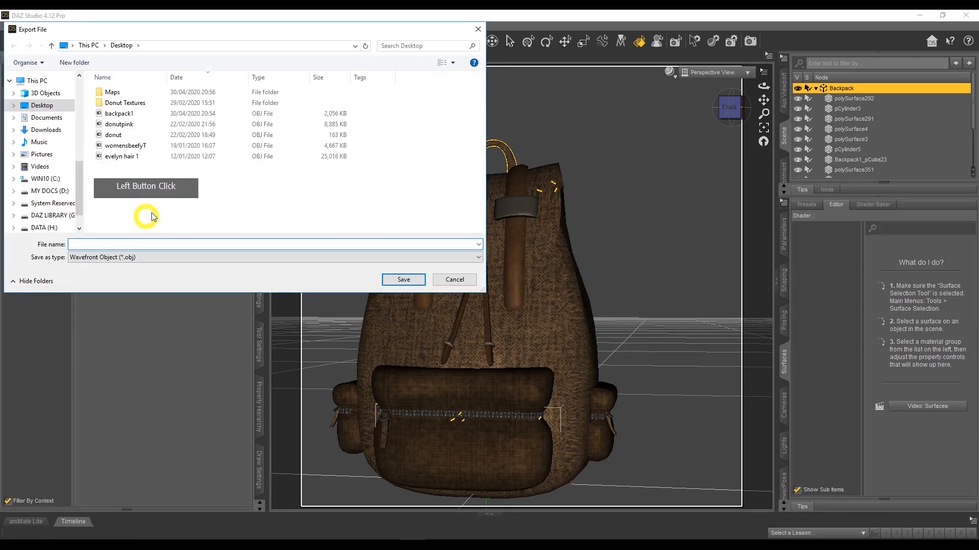
left_click(120, 115)
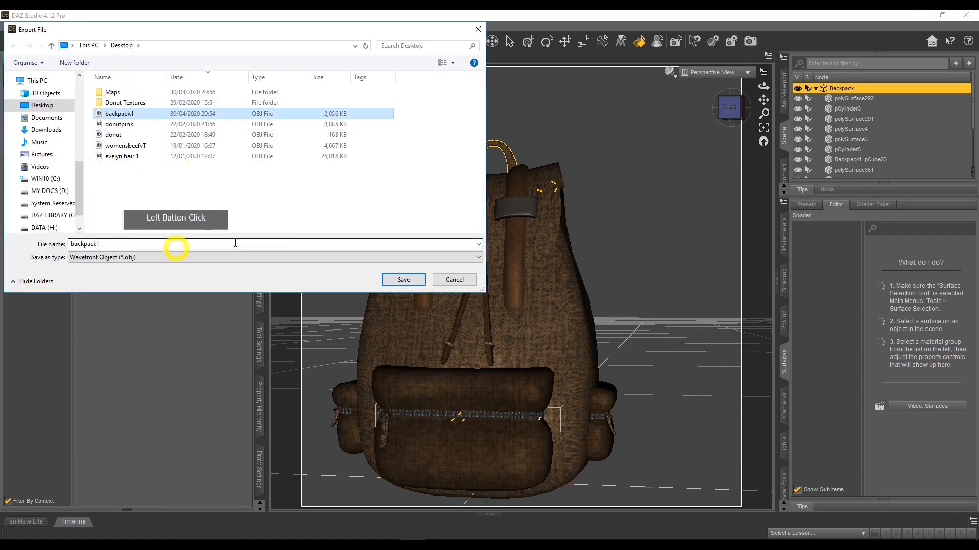
left_click(411, 284)
left_click(402, 281)
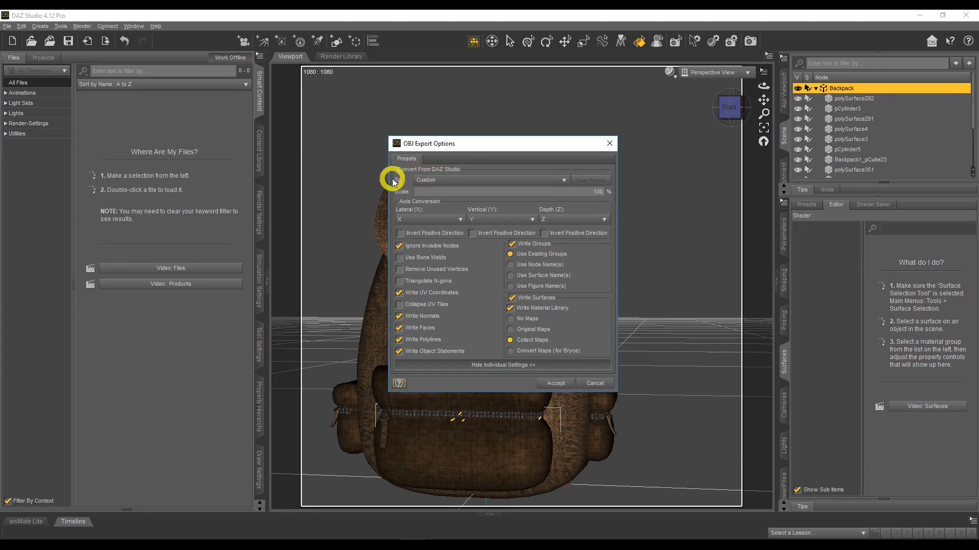
- Review the OBJ export options and export with the Custom preset at 100% scale, Use Existing Groups, Write Material Library and Collect Maps
left_click(479, 181)
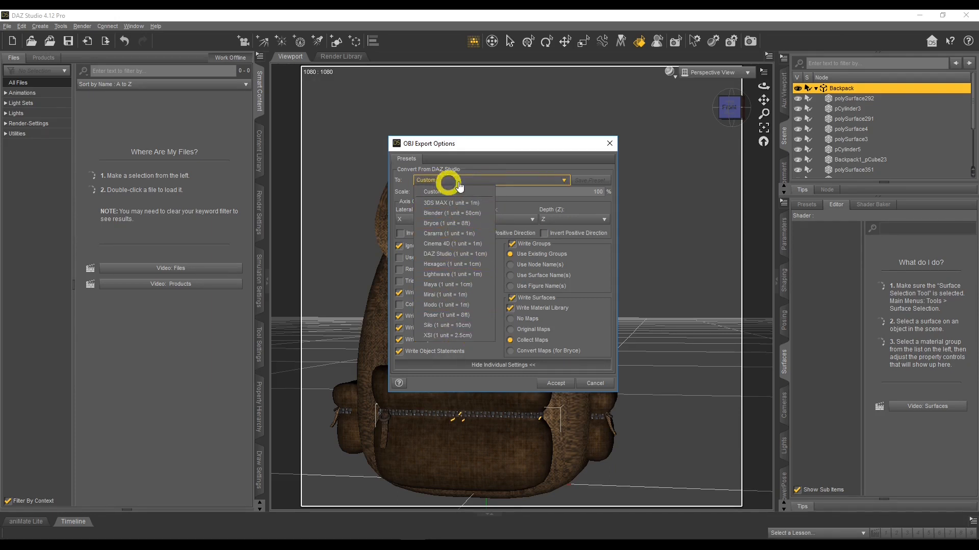
left_click(488, 148)
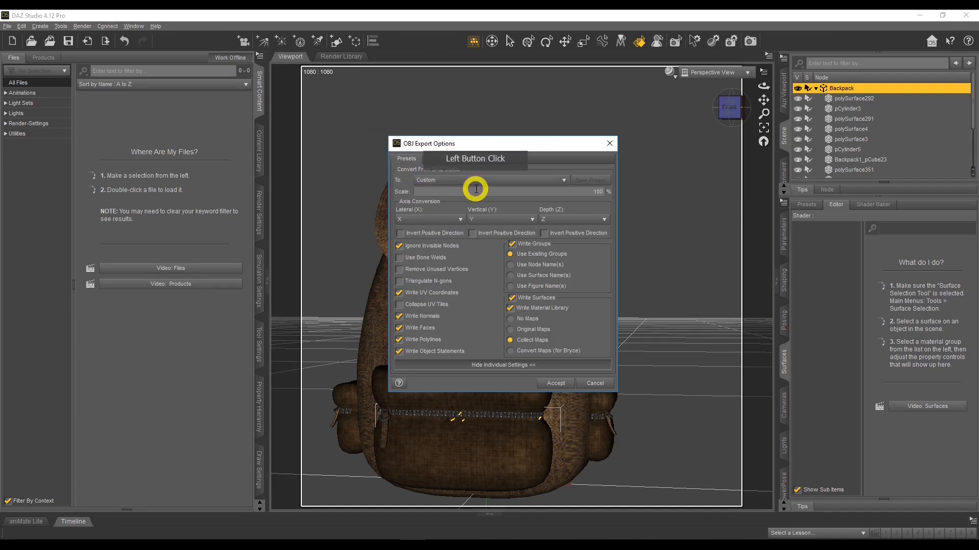
left_click(437, 179)
left_click(479, 152)
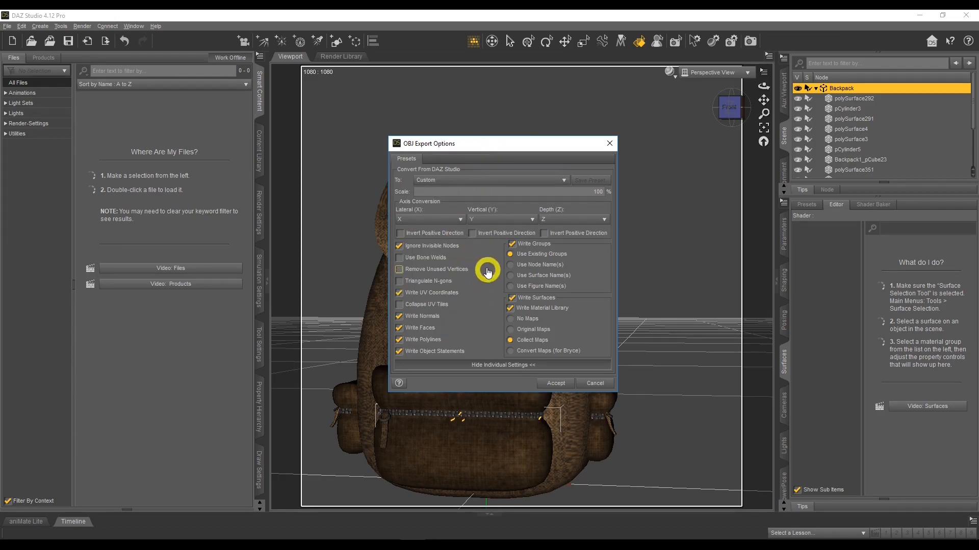
left_click(405, 293)
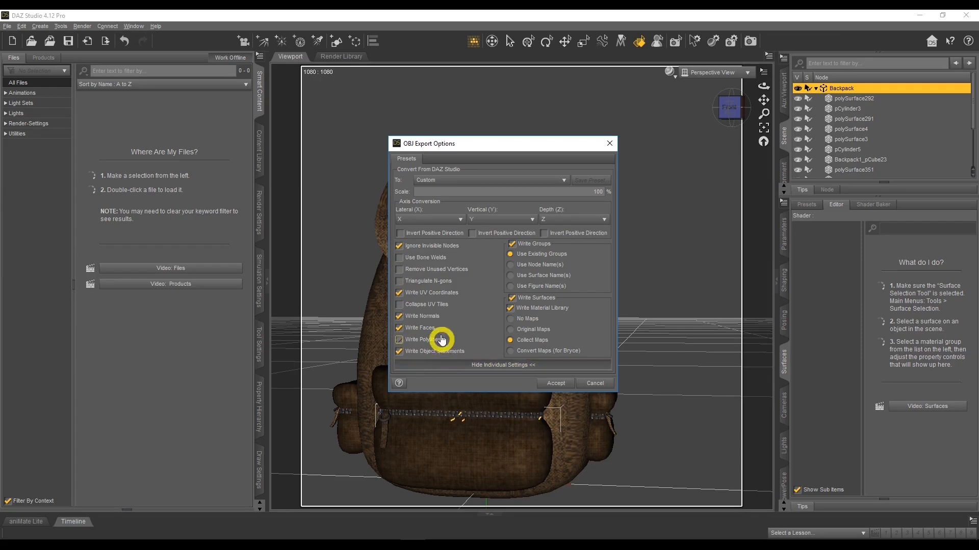
left_click(420, 353)
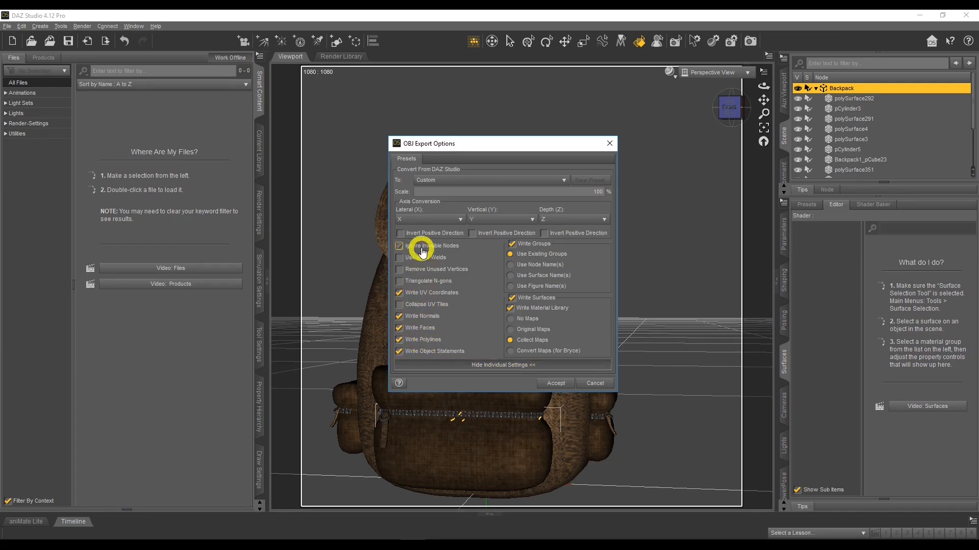
left_click(421, 330)
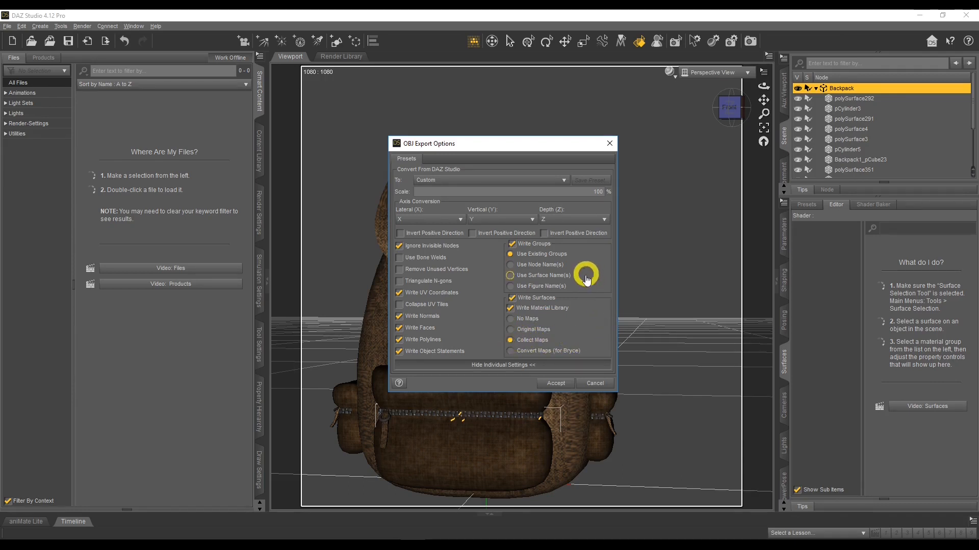
left_click(536, 343)
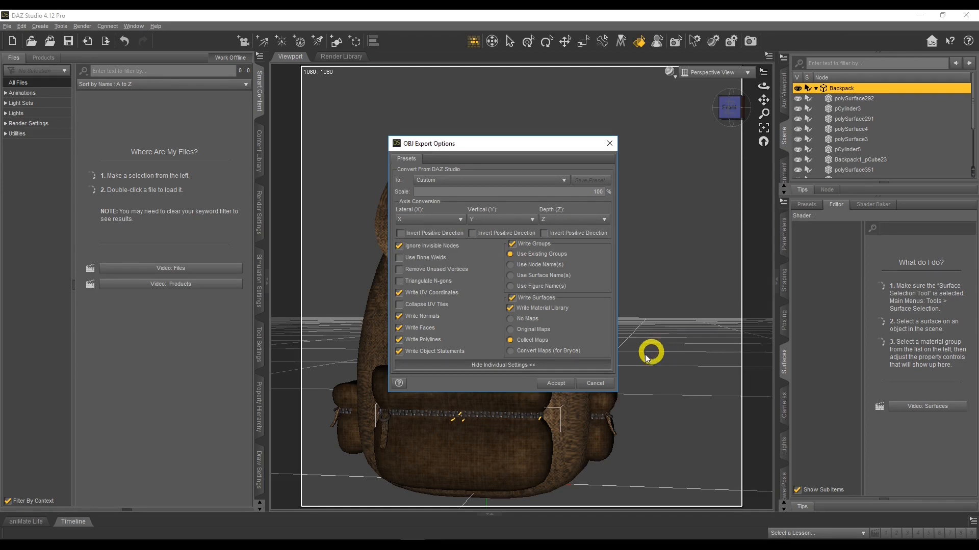
left_click(559, 383)
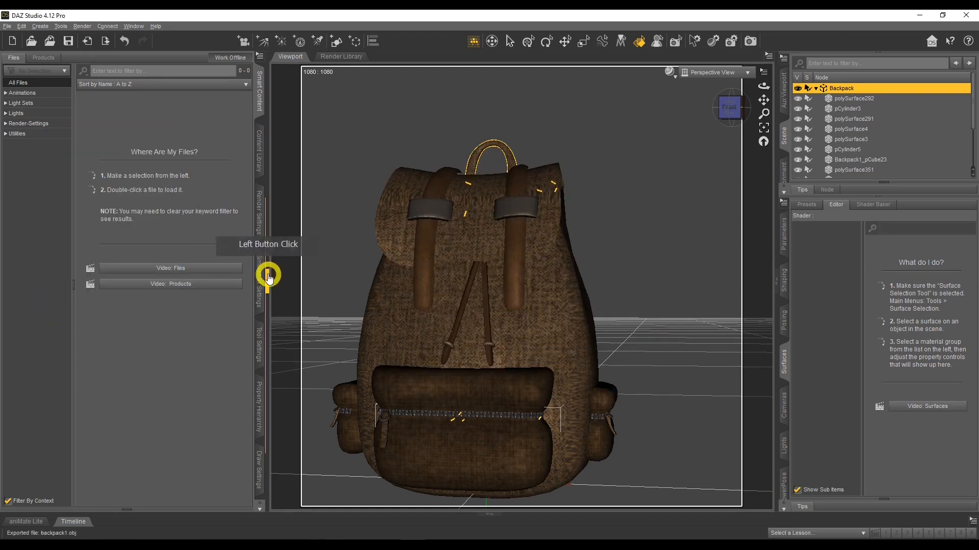
- Delete the FBX Backpack with all its parts from the scene and confirm the deletion
right_click(869, 91)
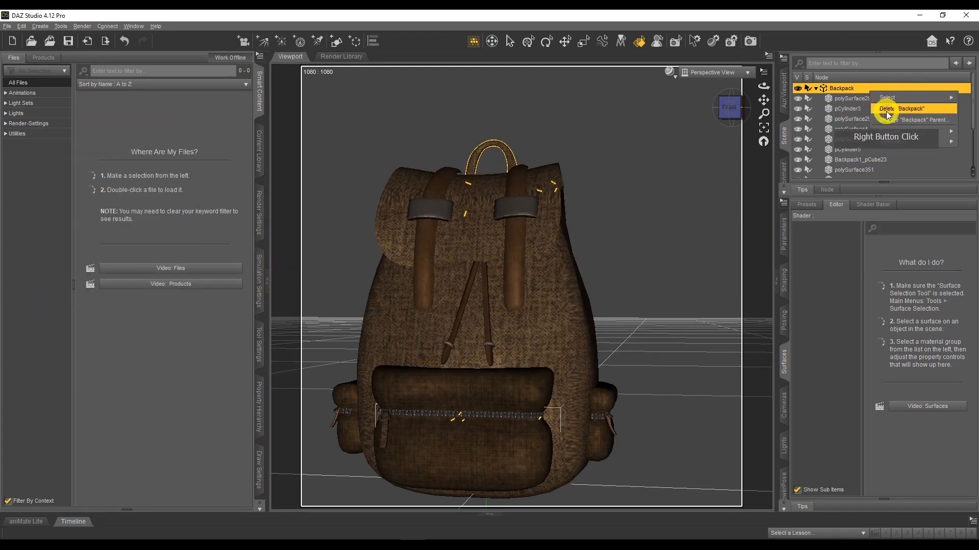
left_click(883, 103)
left_click(148, 109)
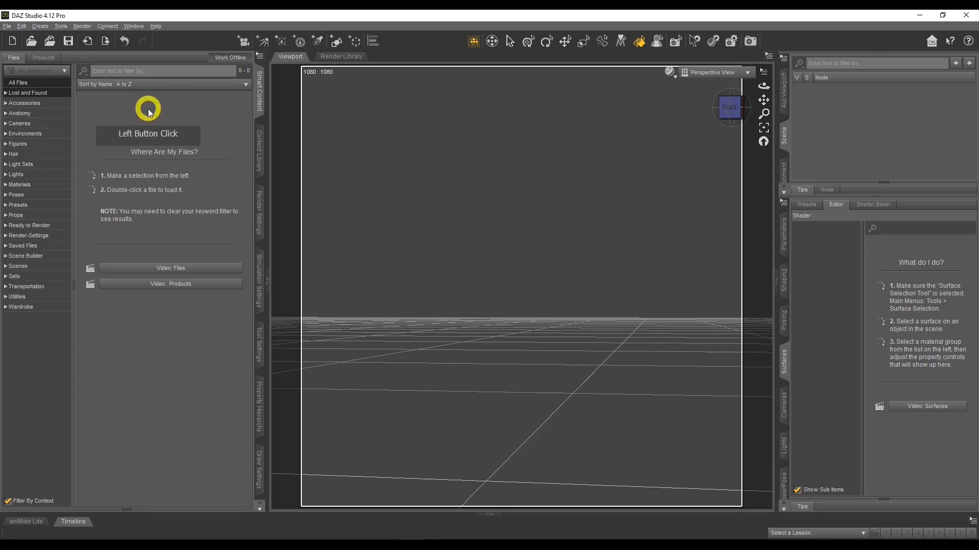
- Import backpack1 OBJ from the Desktop with the Custom preset at 100% scale, reading surfaces and the material library
left_click(7, 26)
left_click(25, 134)
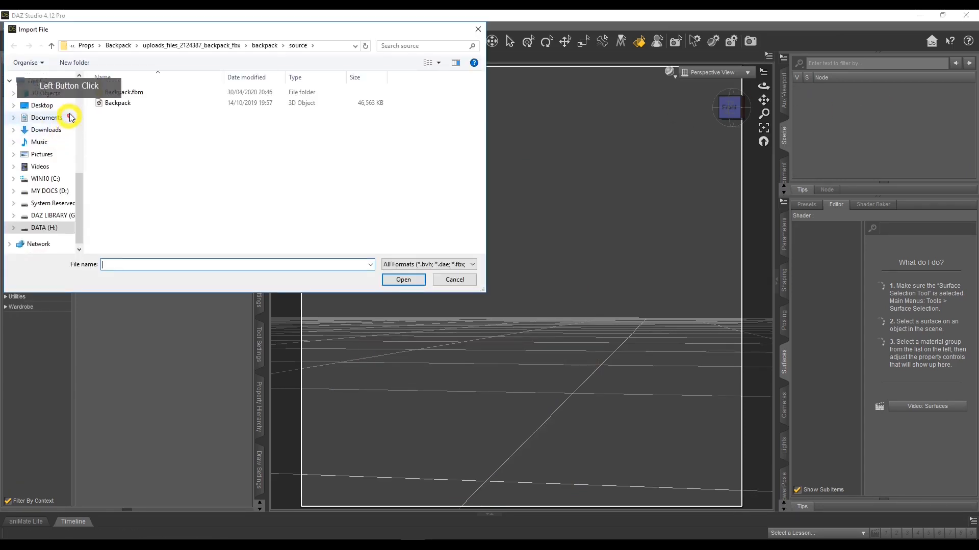
left_click(51, 108)
left_click(116, 118)
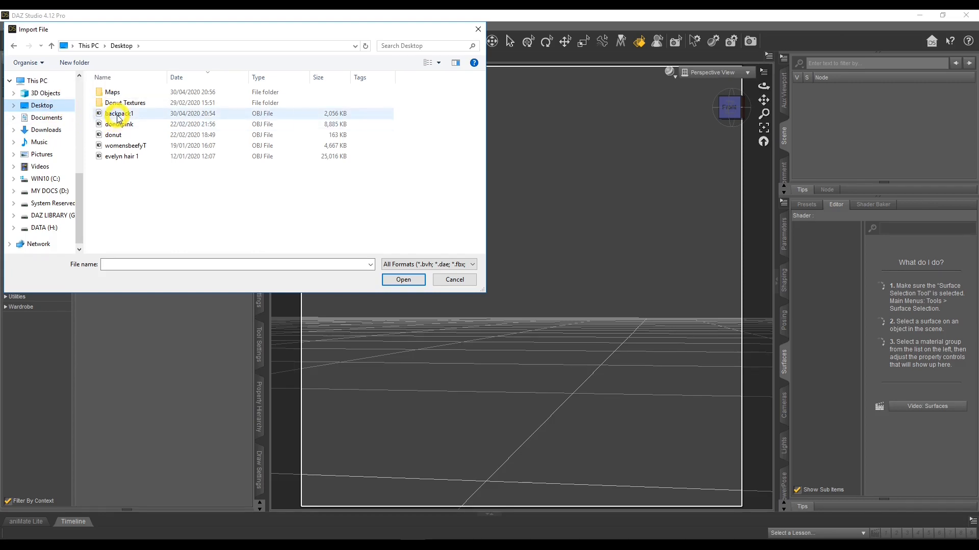
double_click(116, 116)
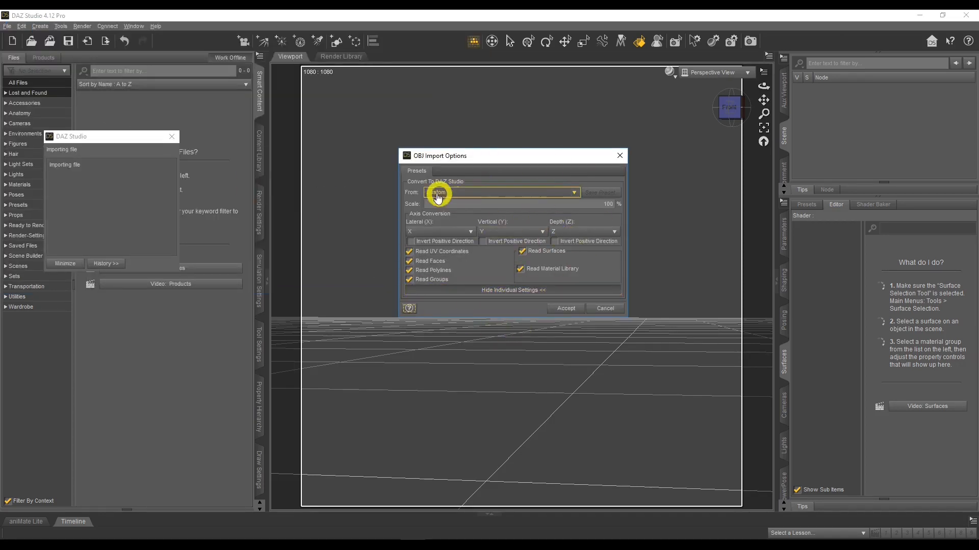
left_click(527, 272)
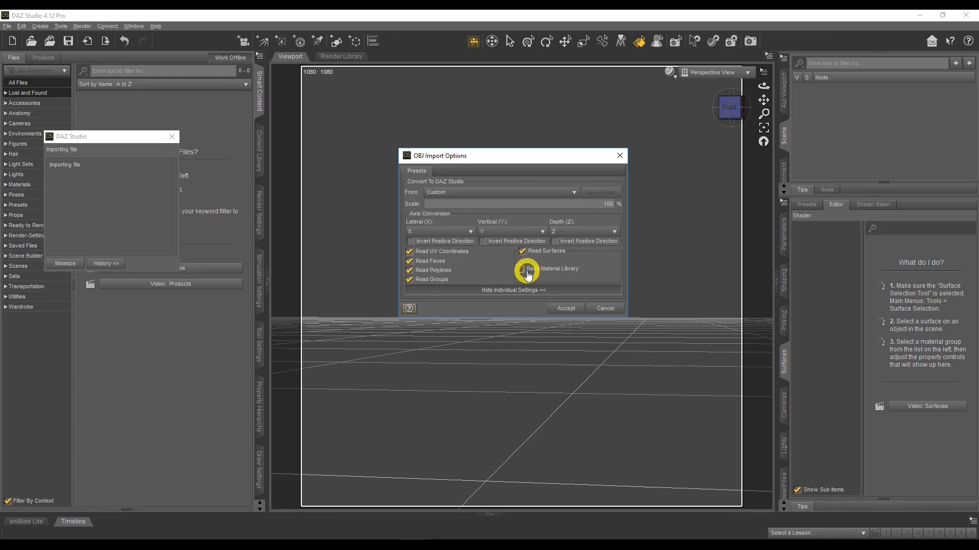
left_click(562, 309)
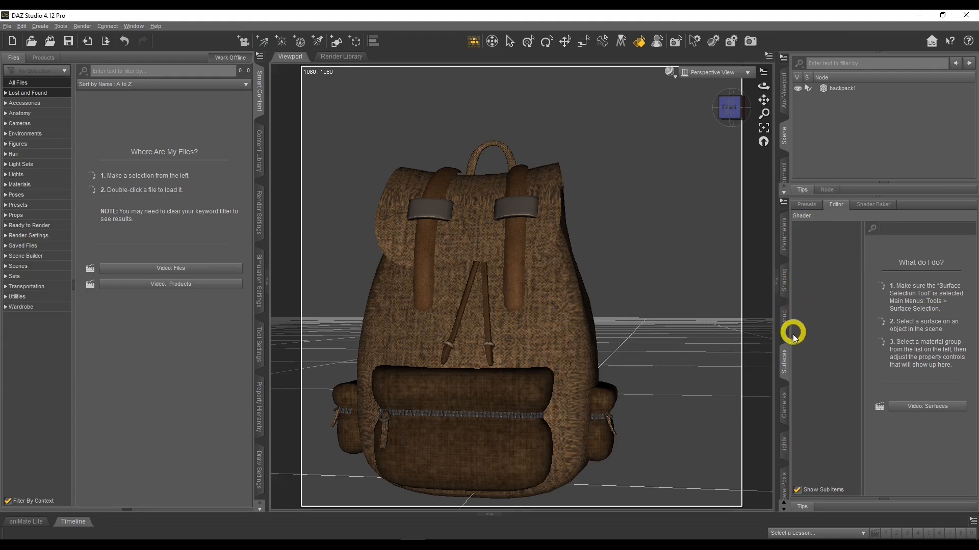
- Select the imported backpack1 object and list its material surfaces to check them
left_click(838, 88)
left_click(798, 258)
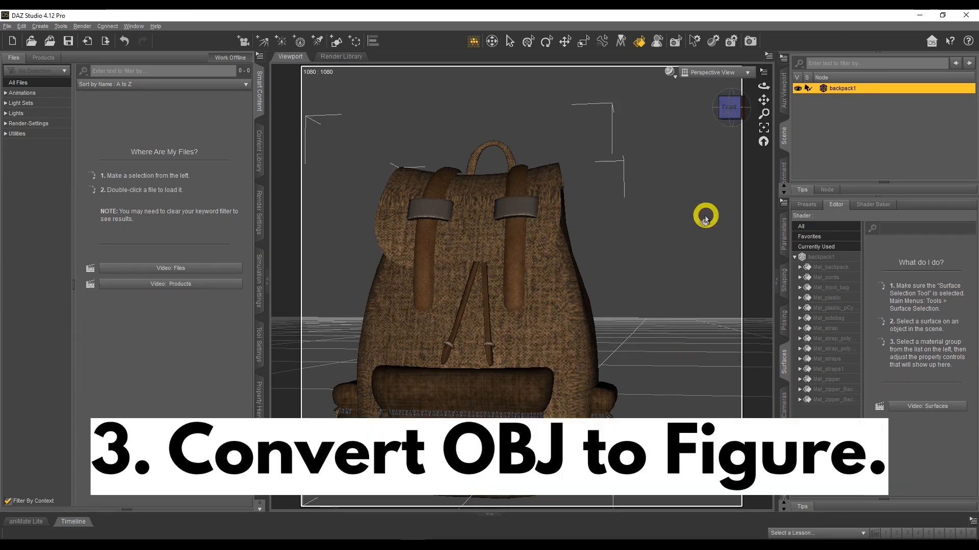
left_click_drag(763, 85, 763, 86)
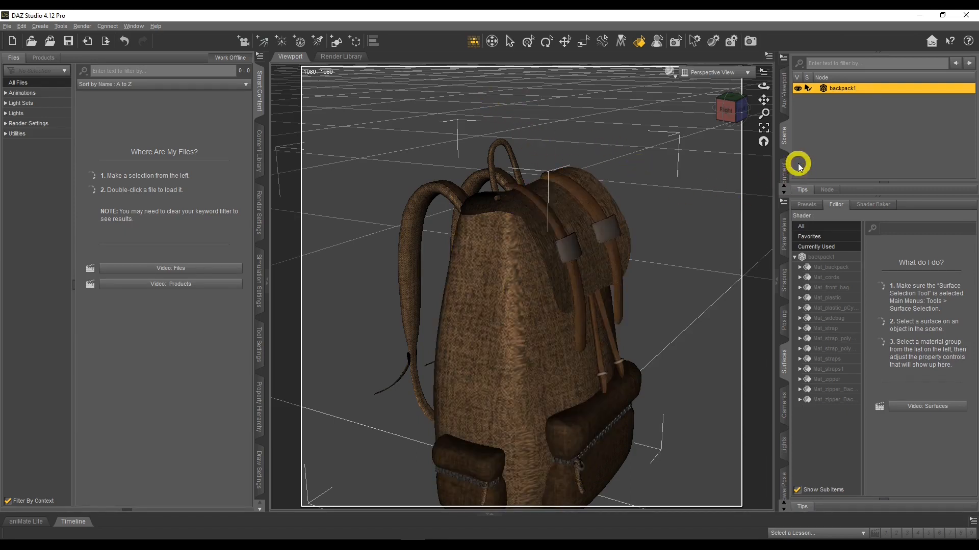
- Convert the backpack1 prop to a figure with General Weight Mapping rigging and Inherit Skeleton of Parent enabled
left_click(851, 89)
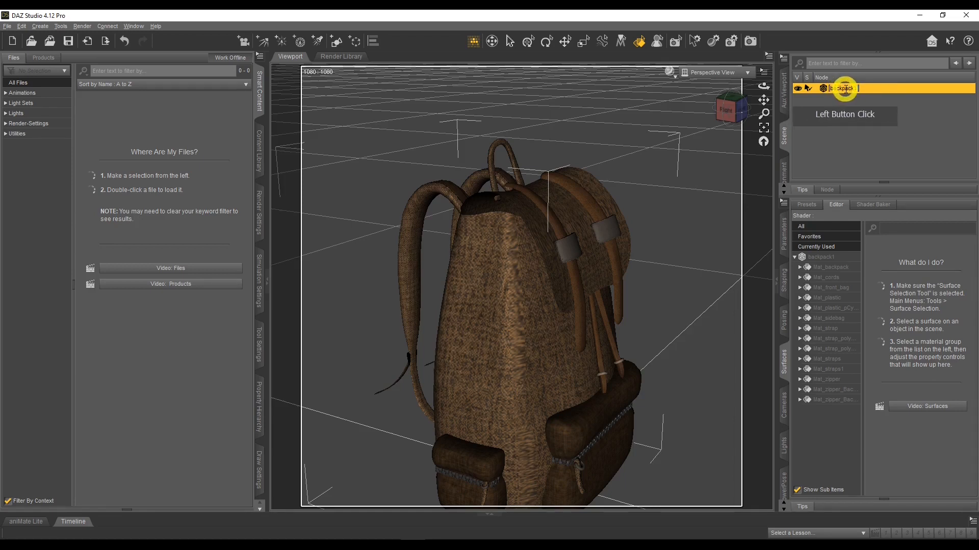
left_click(856, 111)
left_click(856, 89)
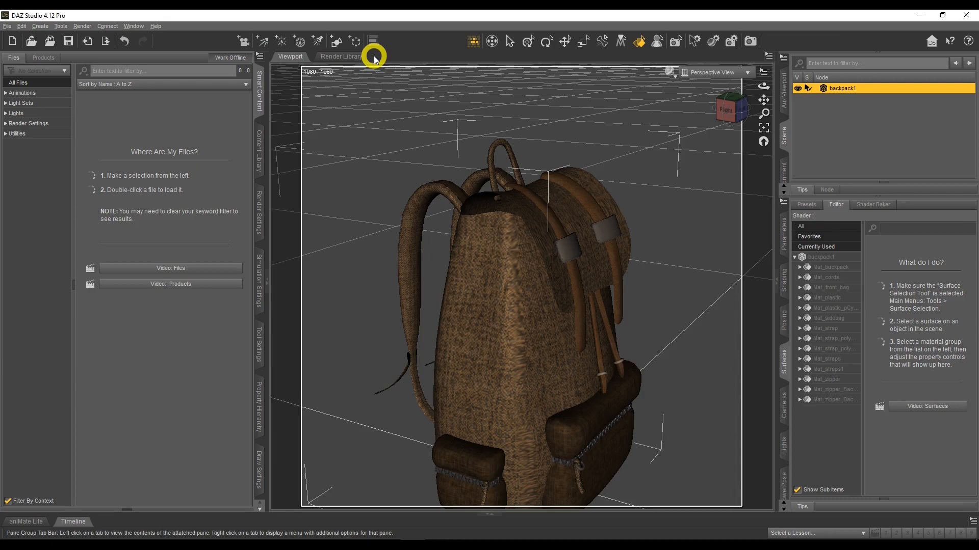
left_click(22, 26)
mouse_move(53, 105)
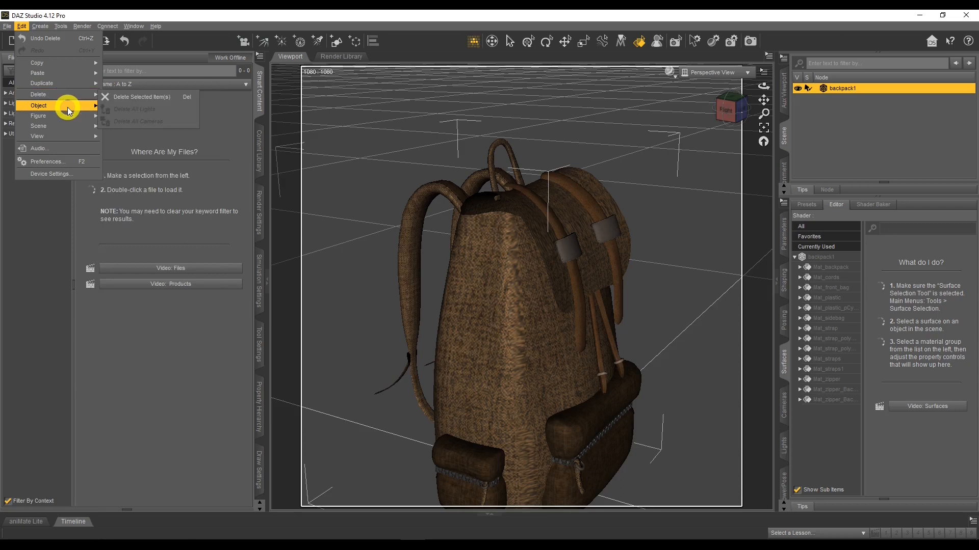
mouse_move(166, 204)
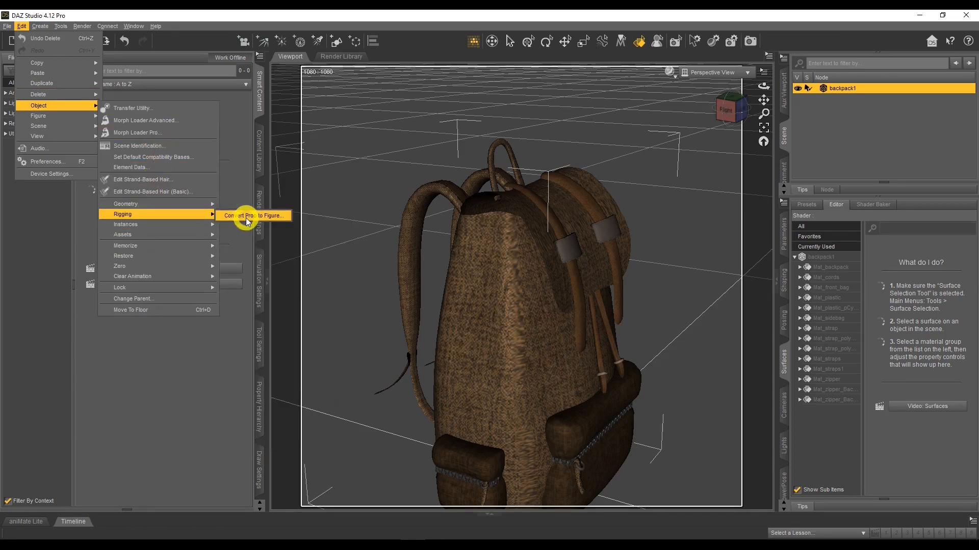
left_click(246, 219)
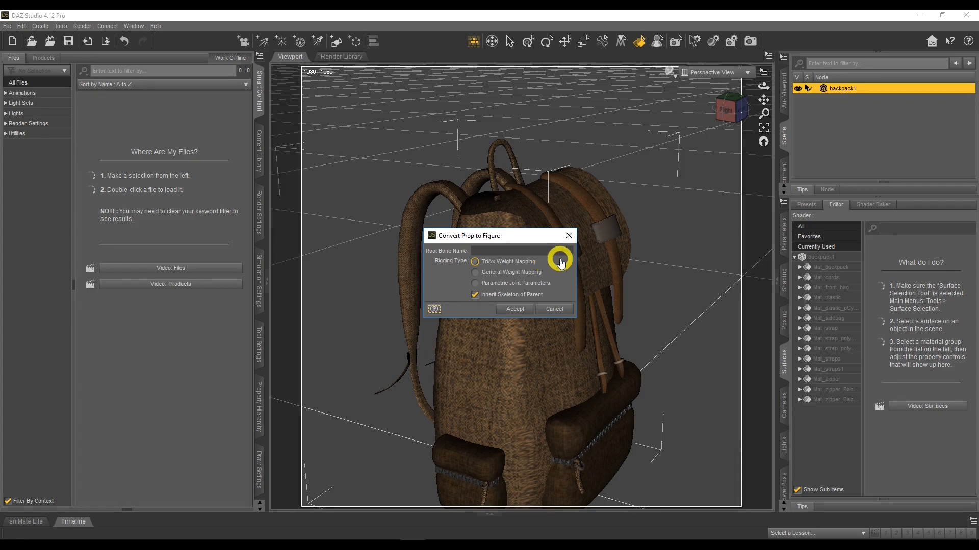
left_click(528, 276)
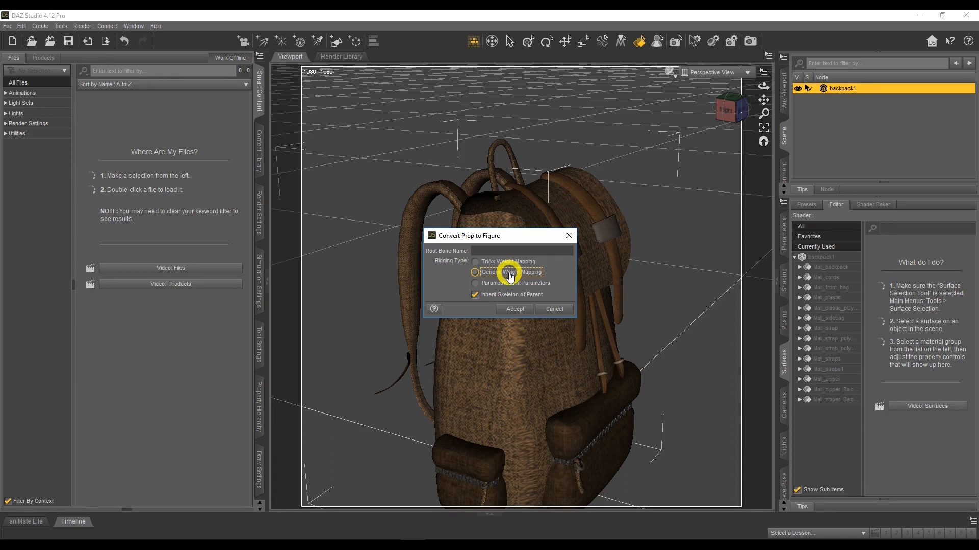
left_click(510, 274)
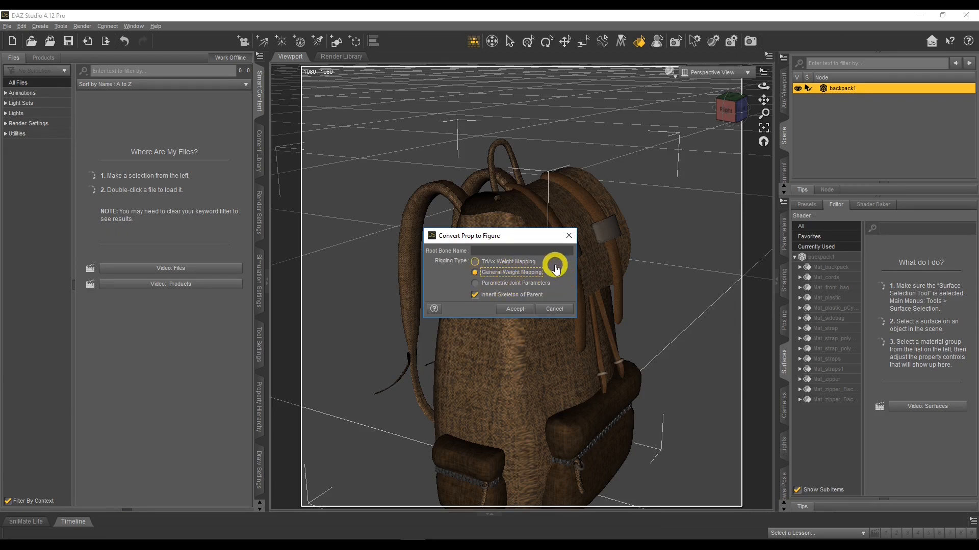
left_click(528, 275)
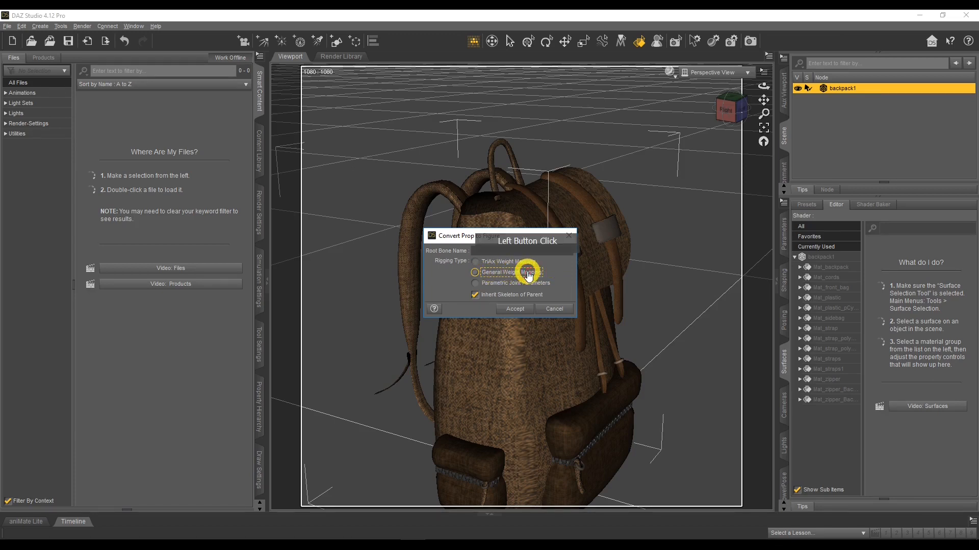
left_click(513, 309)
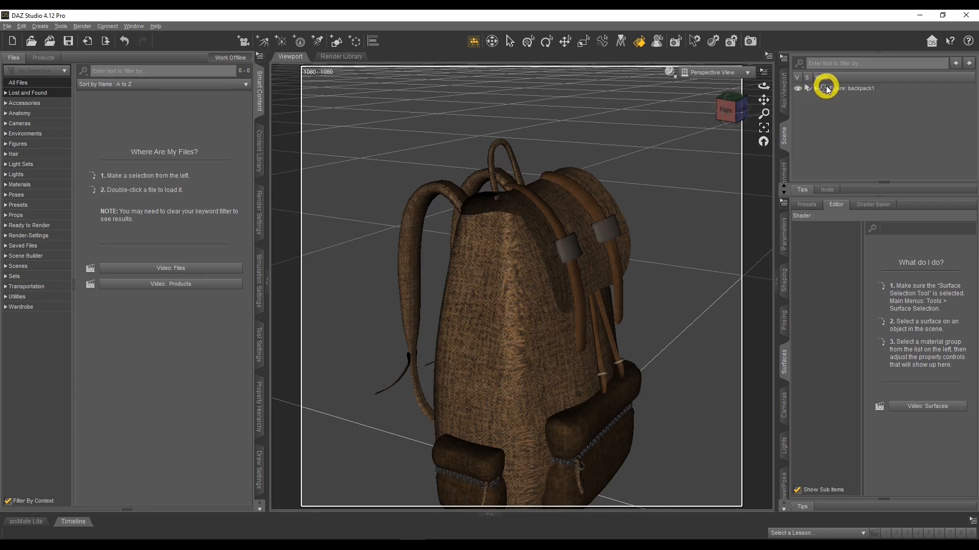
- Expand and select the backpack1 figure in the scene, and set the viewport draw style to Wire Texture Shaded
left_click(815, 88)
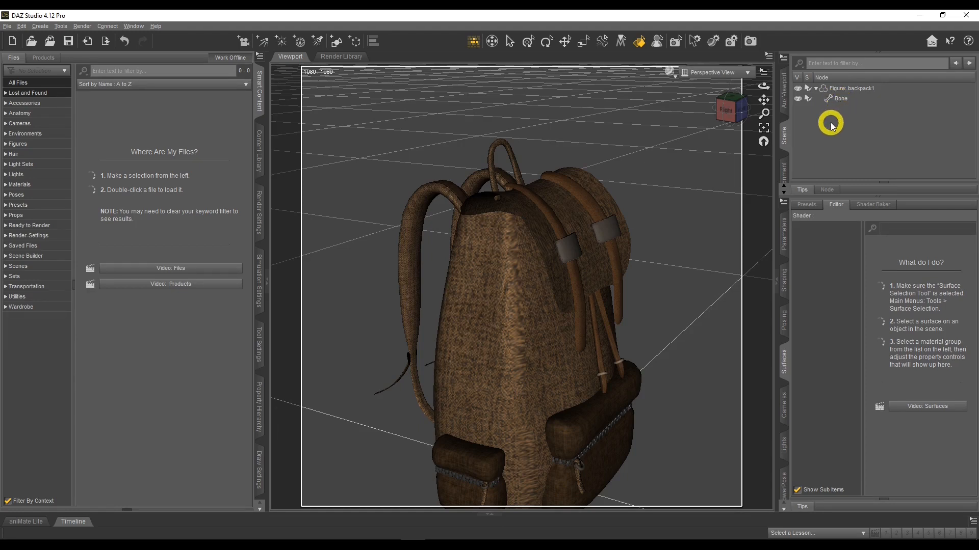
left_click(846, 88)
left_click_drag(764, 97, 763, 85)
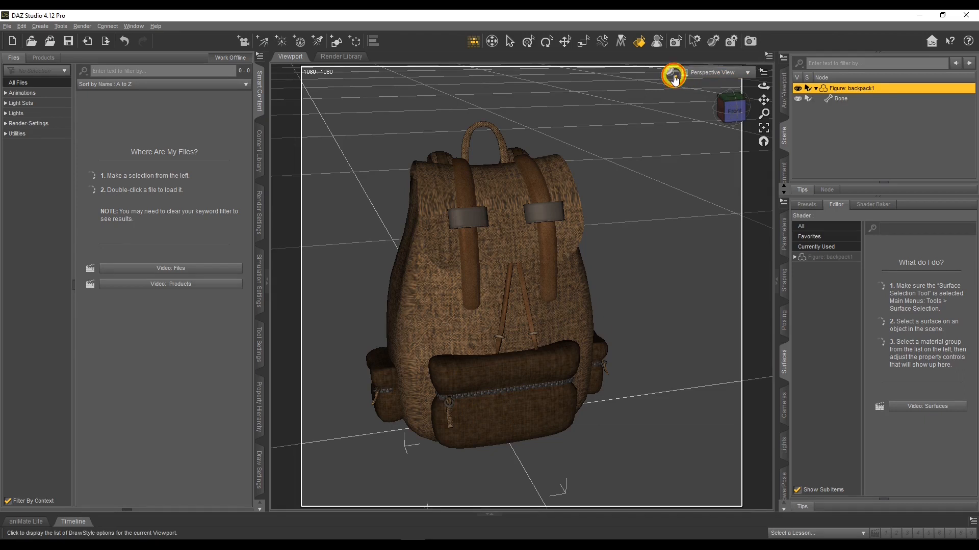
left_click(673, 78)
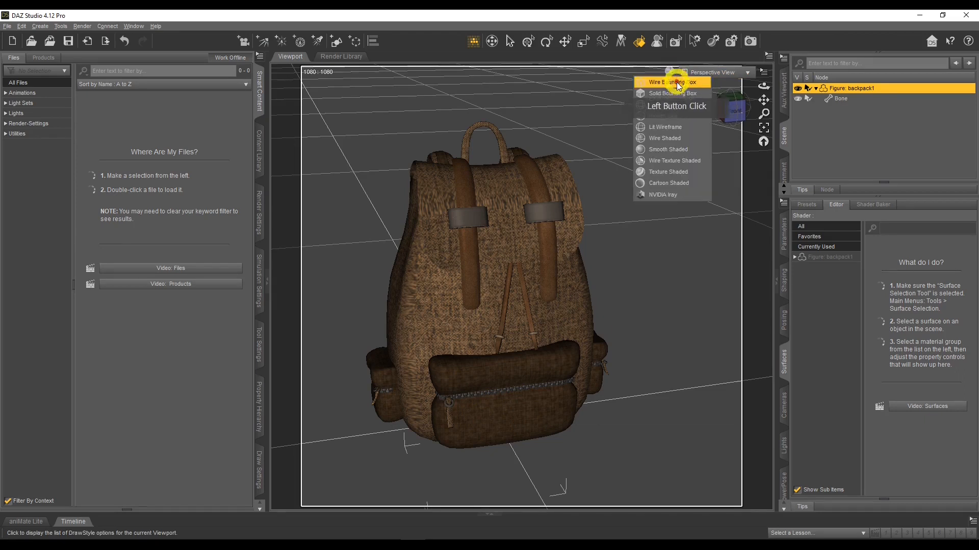
left_click(671, 160)
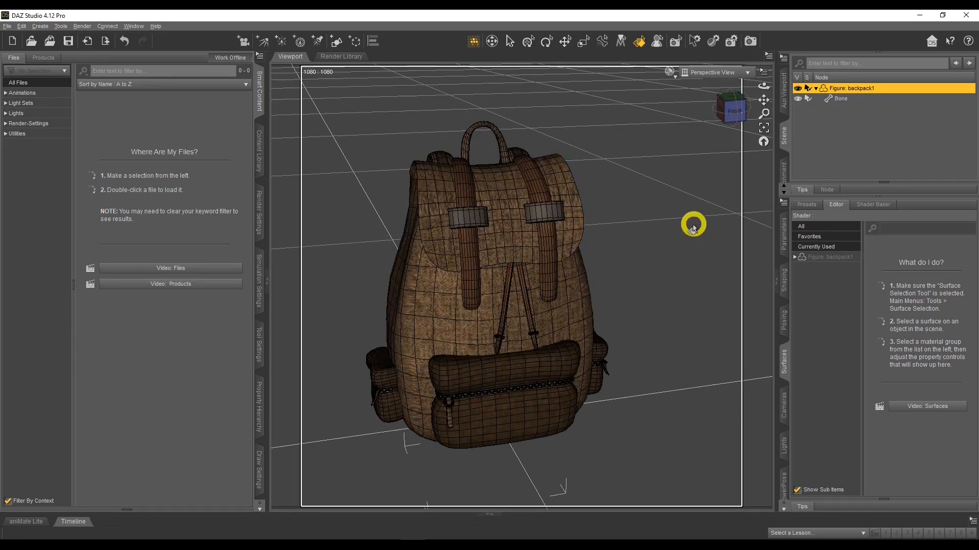
- Examine the wireframe geometry of the backpack's flap and straps up close from the front and the side
scroll(657, 171, "up", 5)
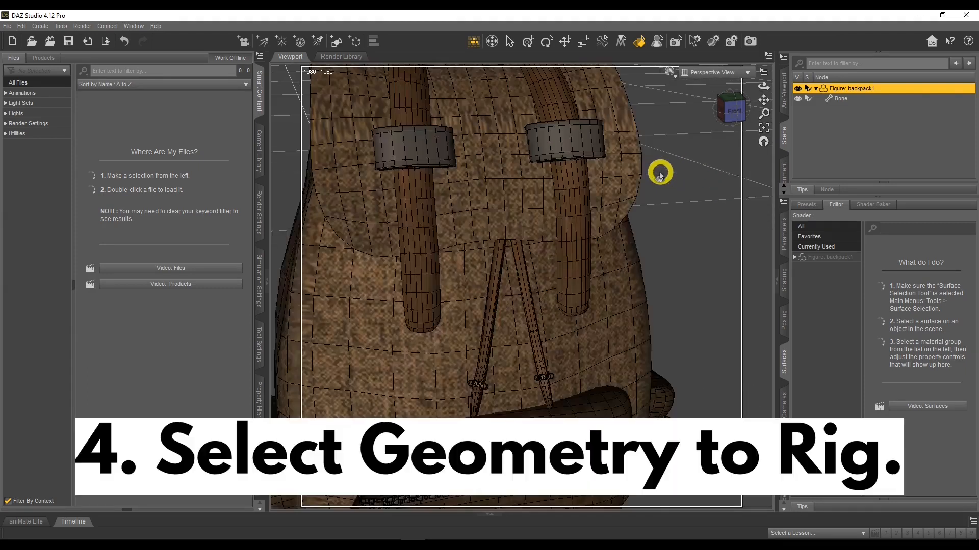
left_click_drag(764, 100, 764, 98)
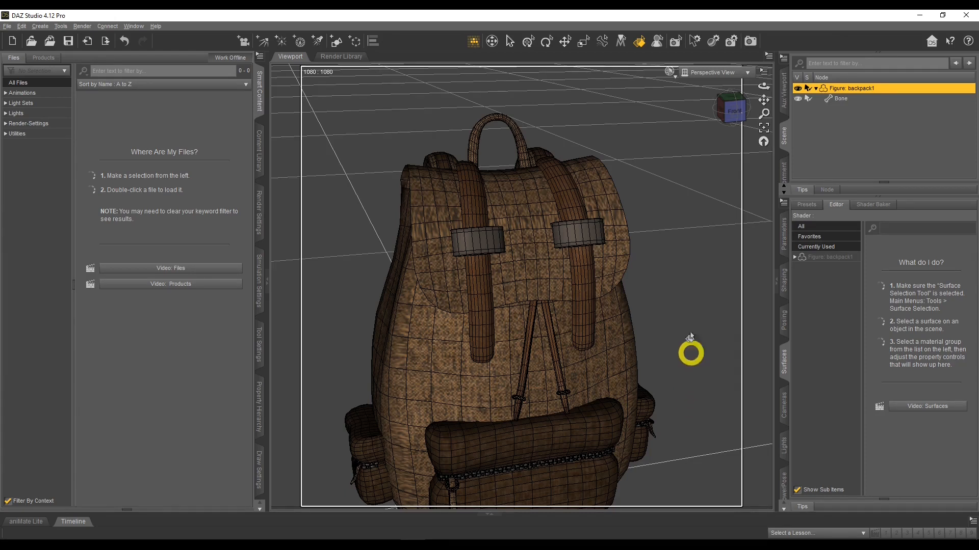
left_click_drag(764, 87, 763, 88)
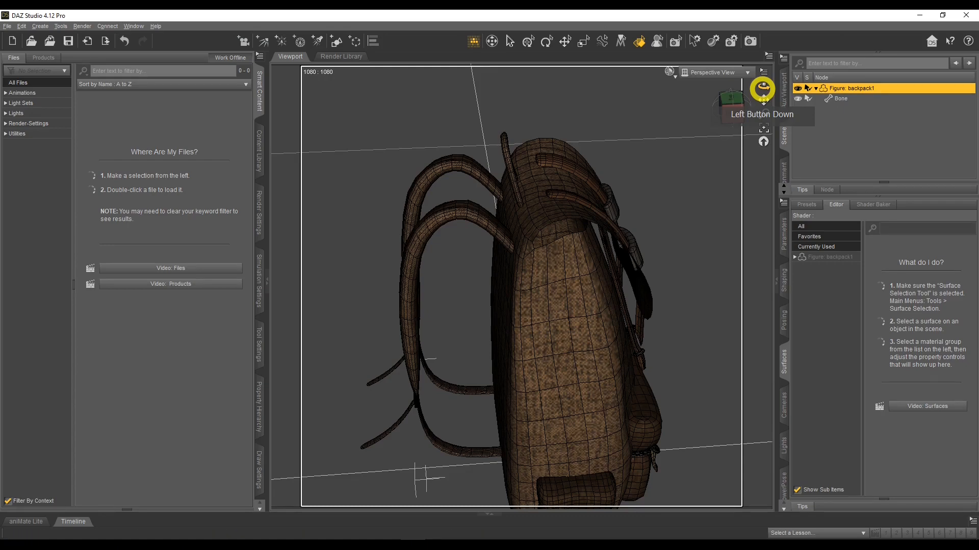
left_click_drag(763, 88, 763, 87)
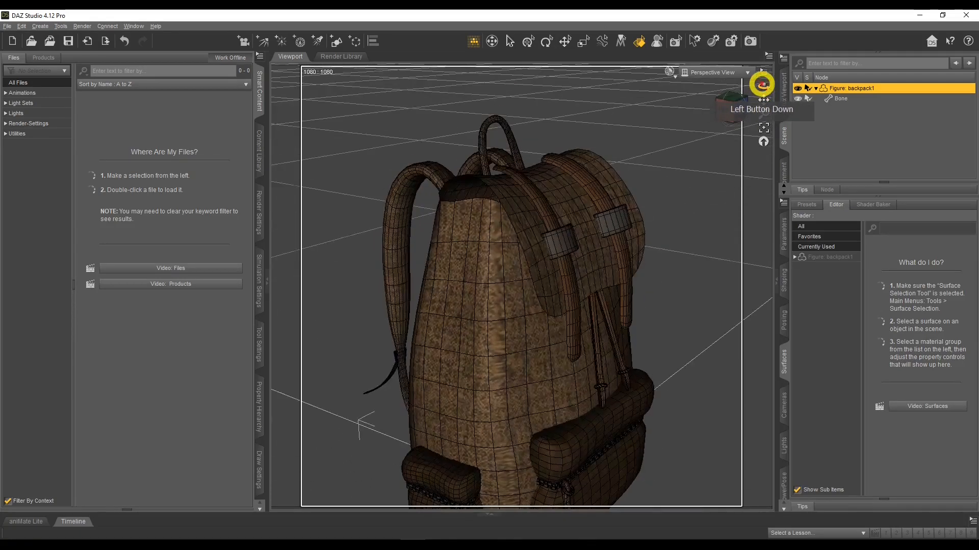
left_click(578, 176)
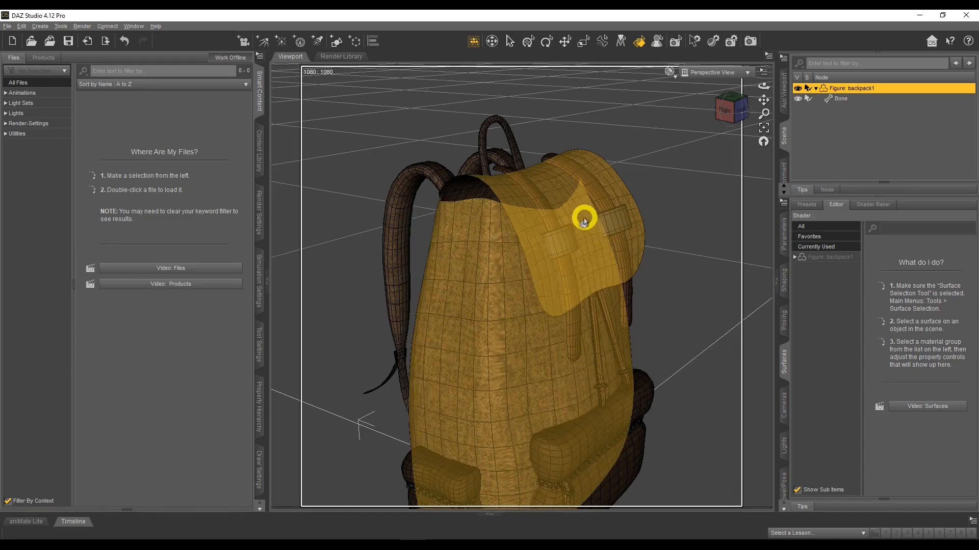
left_click_drag(762, 88, 763, 88)
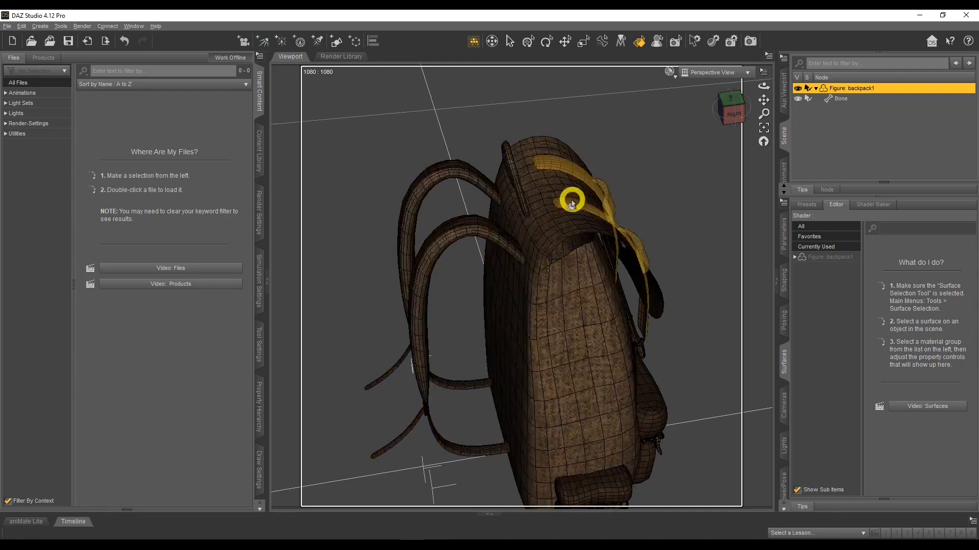
left_click_drag(759, 86, 264, 91)
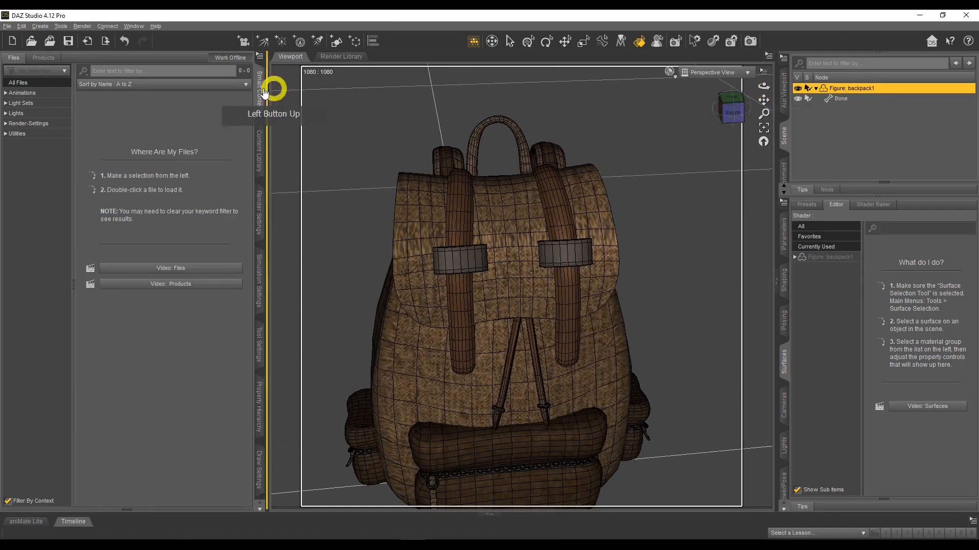
- Show the Tool Settings for the active tool, and toggle that pane's visibility off
left_click(259, 341)
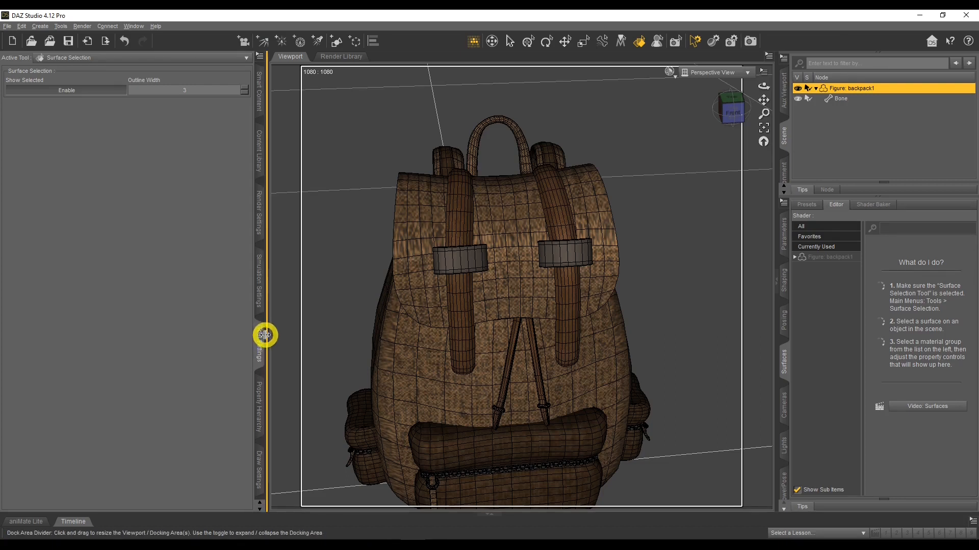
left_click(134, 26)
left_click(153, 38)
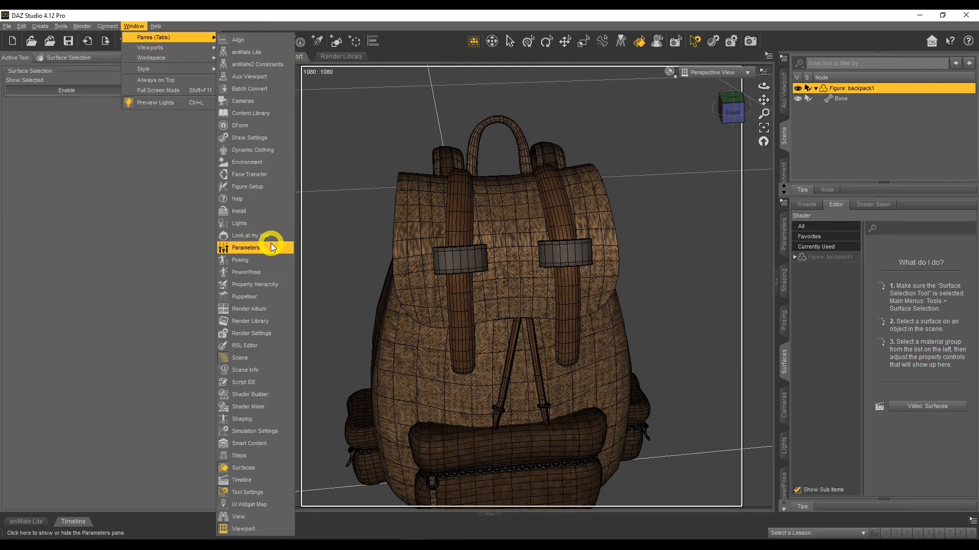
left_click(256, 490)
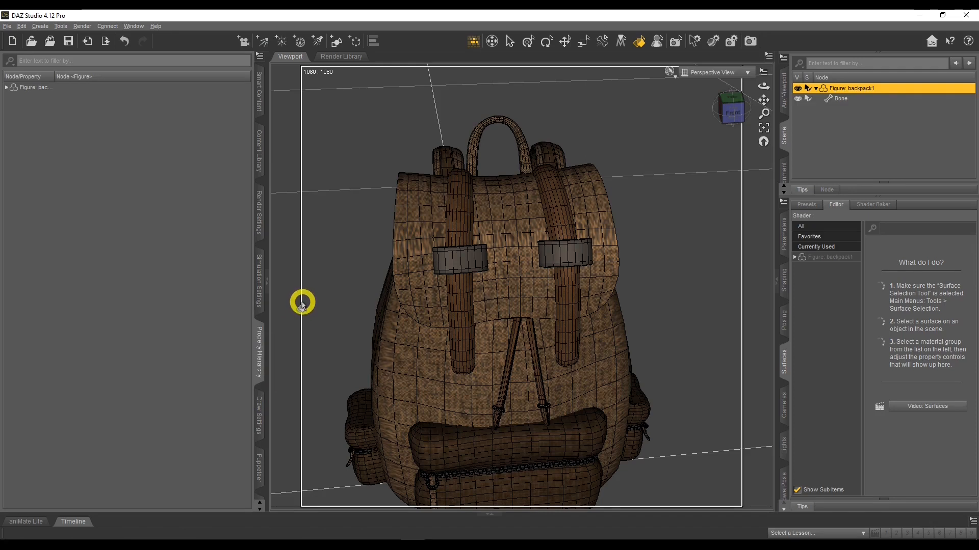
scroll(257, 309, "down", 2)
scroll(257, 309, "up", 4)
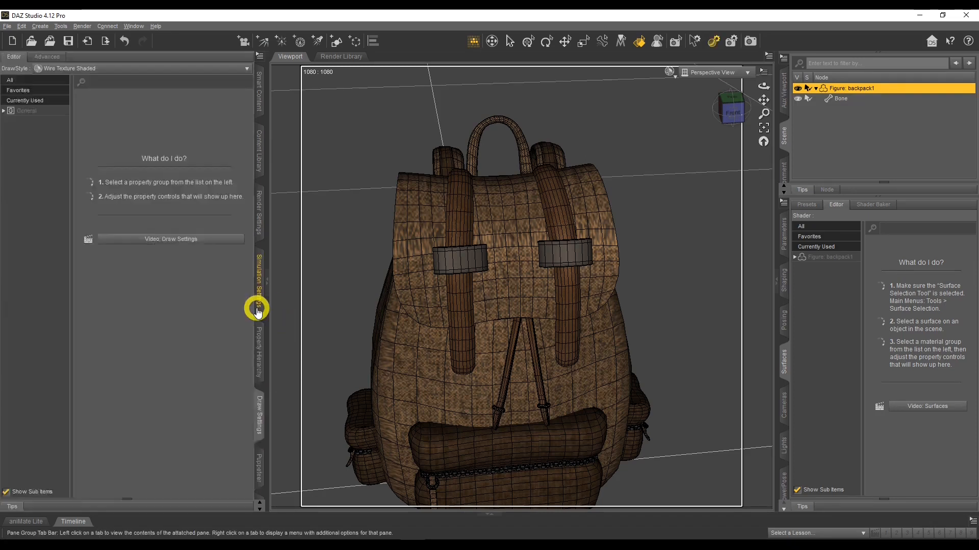
scroll(257, 308, "down", 2)
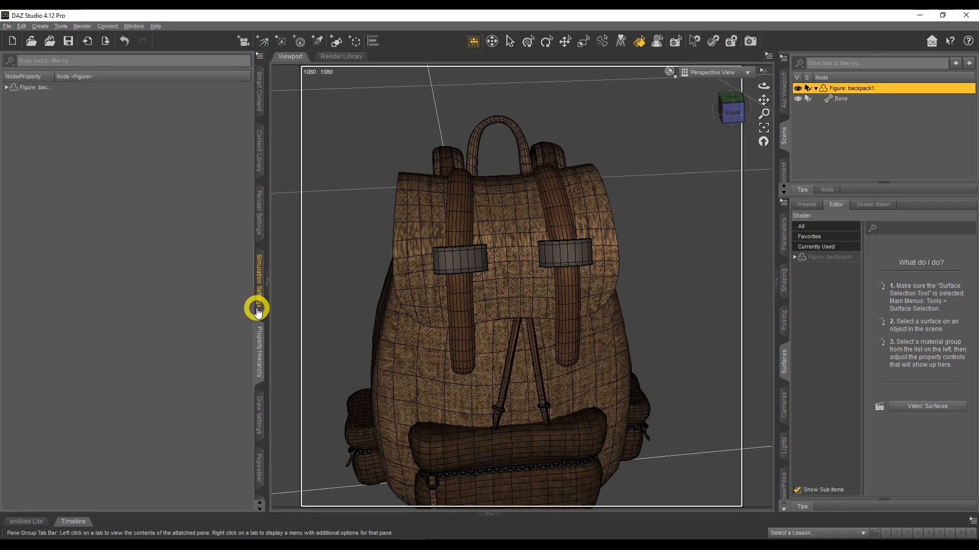
- Restore the Tool Settings pane and dock it after Simulation Settings
left_click(134, 27)
left_click(145, 26)
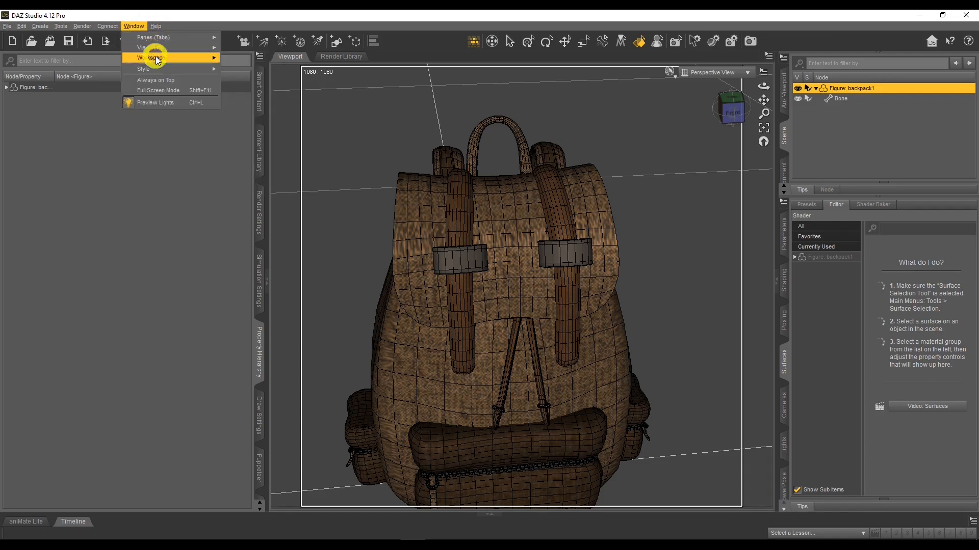
mouse_move(163, 37)
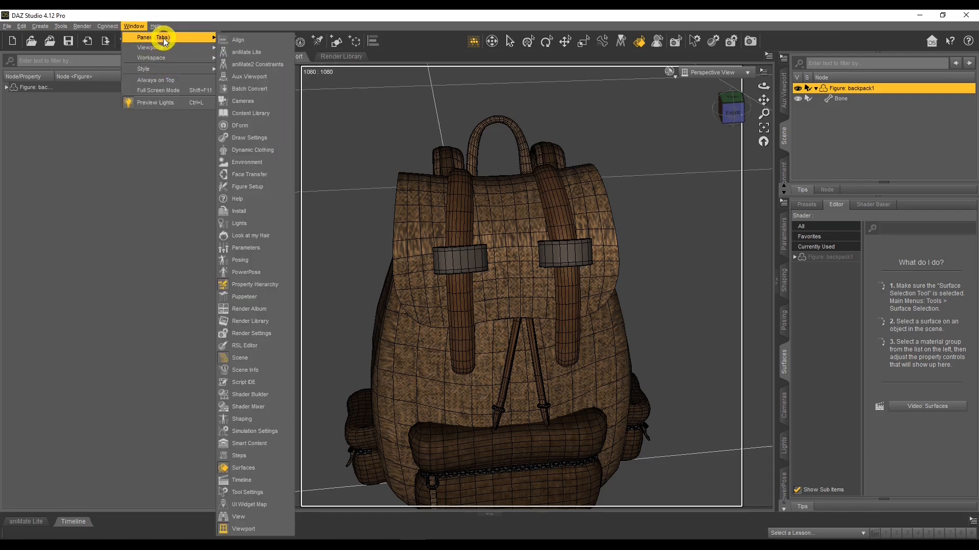
left_click(257, 491)
left_click_drag(261, 473, 258, 255)
left_click(226, 227)
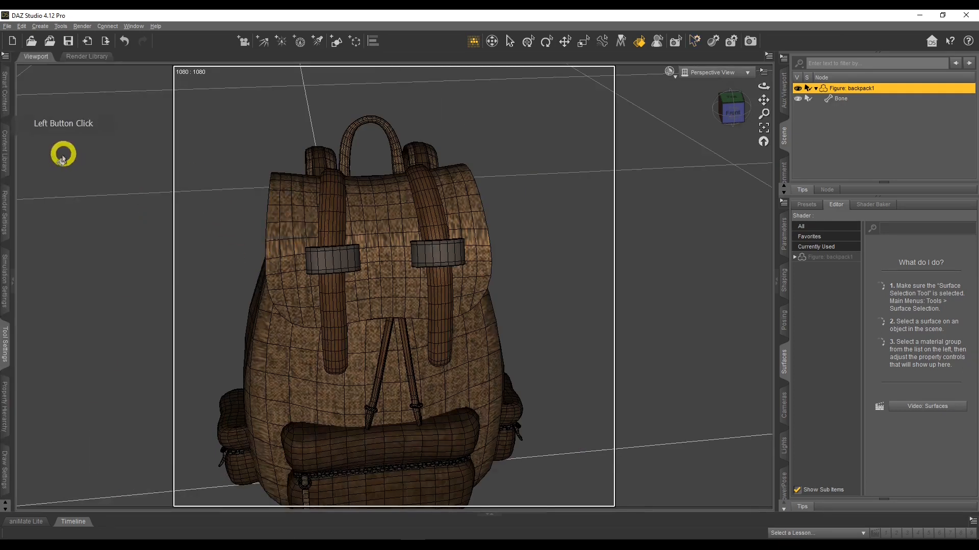
- Display the Tool Settings and make Geometry Editor the active tool
left_click(5, 340)
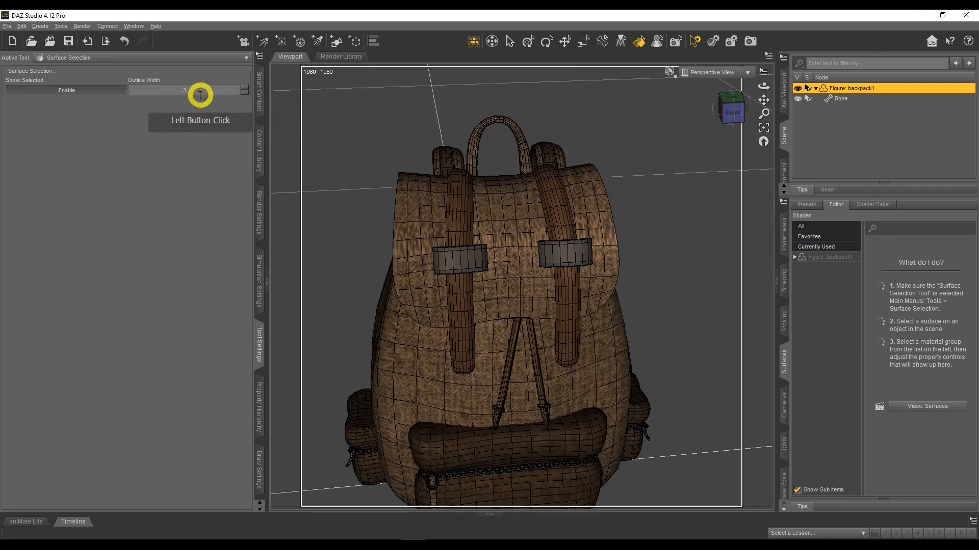
left_click(91, 59)
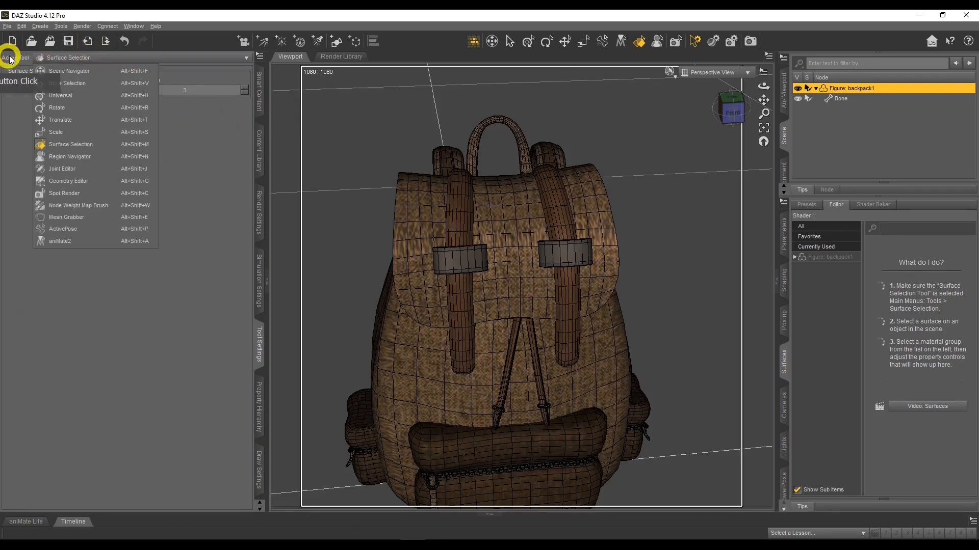
left_click(90, 180)
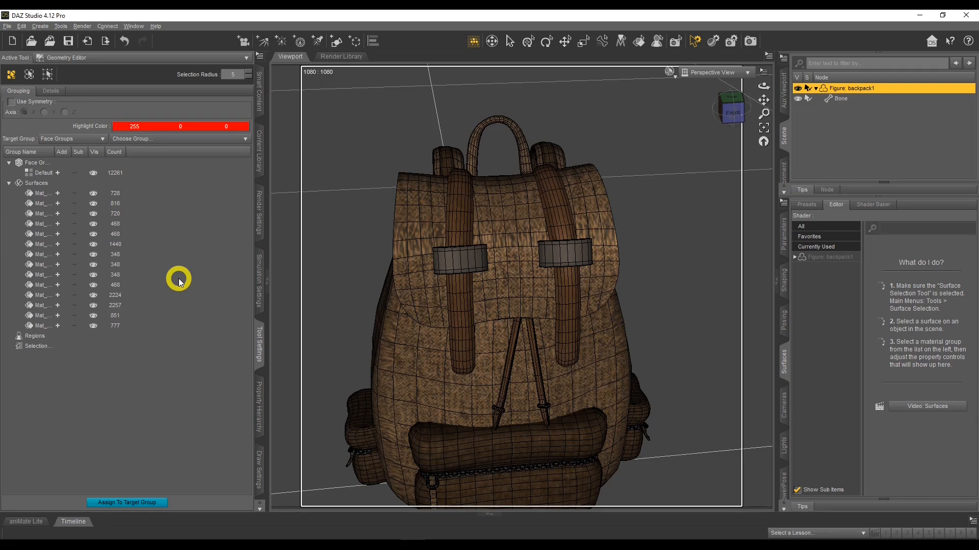
- Try a box selection of faces across the front of the flap and clear it
left_click_drag(763, 85, 763, 86)
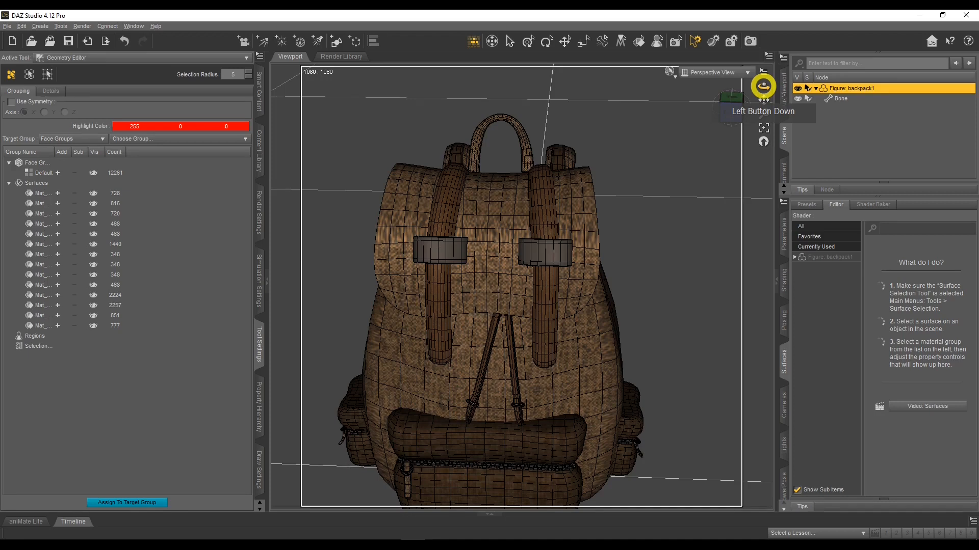
left_click_drag(763, 87, 763, 86)
mouse_move(501, 217)
left_mouse_down()
mouse_move(492, 276)
mouse_move(507, 244)
mouse_move(496, 222)
mouse_move(509, 275)
mouse_move(590, 243)
mouse_move(579, 253)
mouse_move(571, 220)
mouse_move(465, 210)
mouse_move(399, 224)
mouse_move(461, 273)
left_mouse_up()
left_click(662, 262)
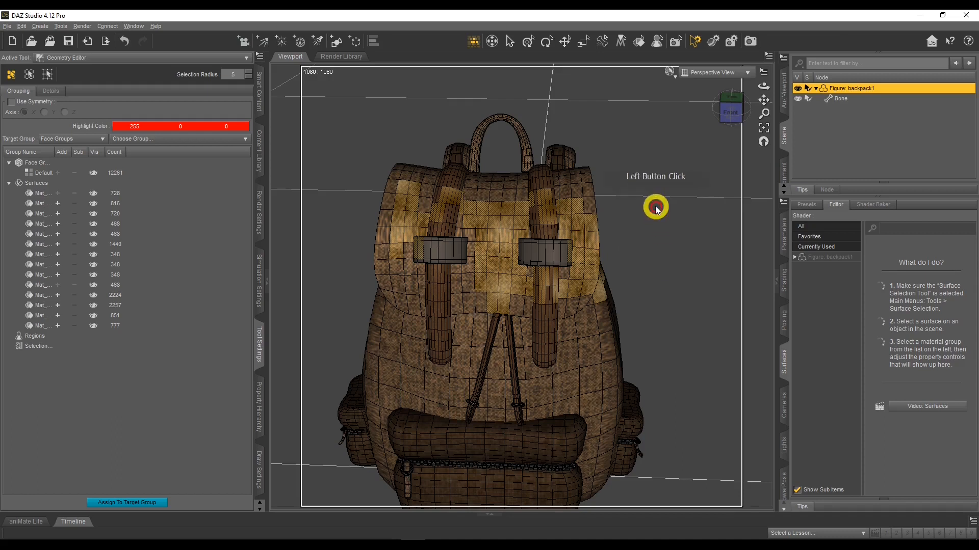
- Try selecting single faces near the flap's upper corner and remove them from the selection
left_click(585, 199)
left_click(587, 207)
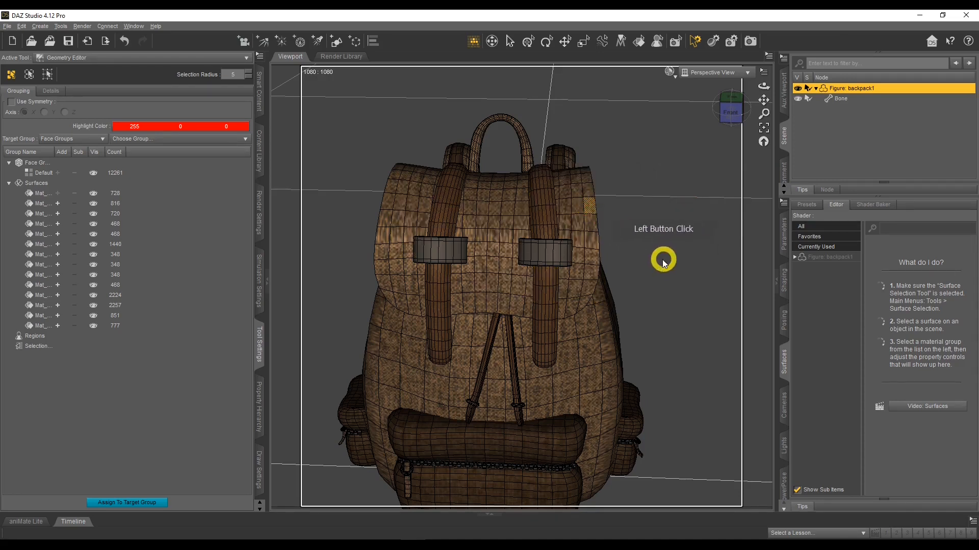
left_click(610, 213, "ctrl")
left_click(582, 206, "alt")
left_click(590, 206, "alt")
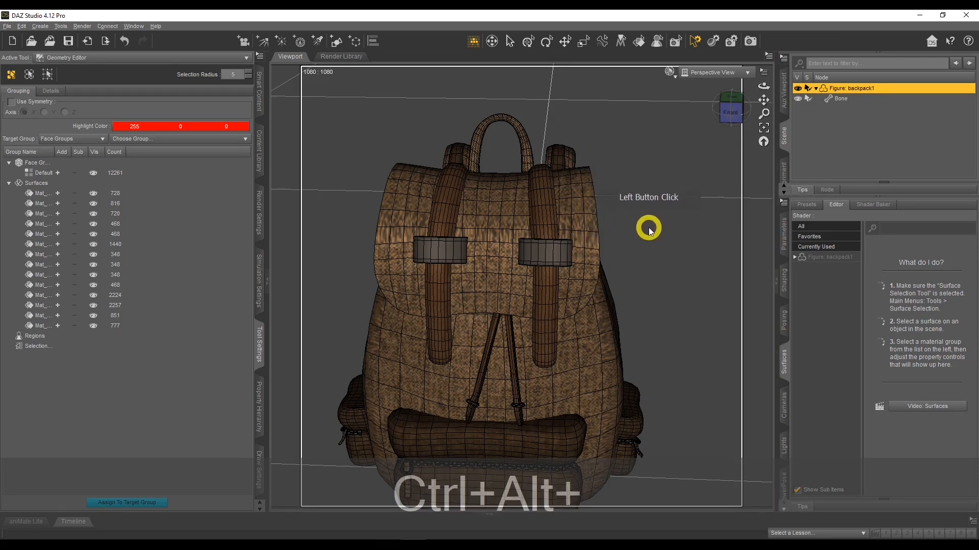
- Select a face on each of the two strap buckles and expand the selection to cover both buckles completely
left_click_drag(762, 87, 762, 87)
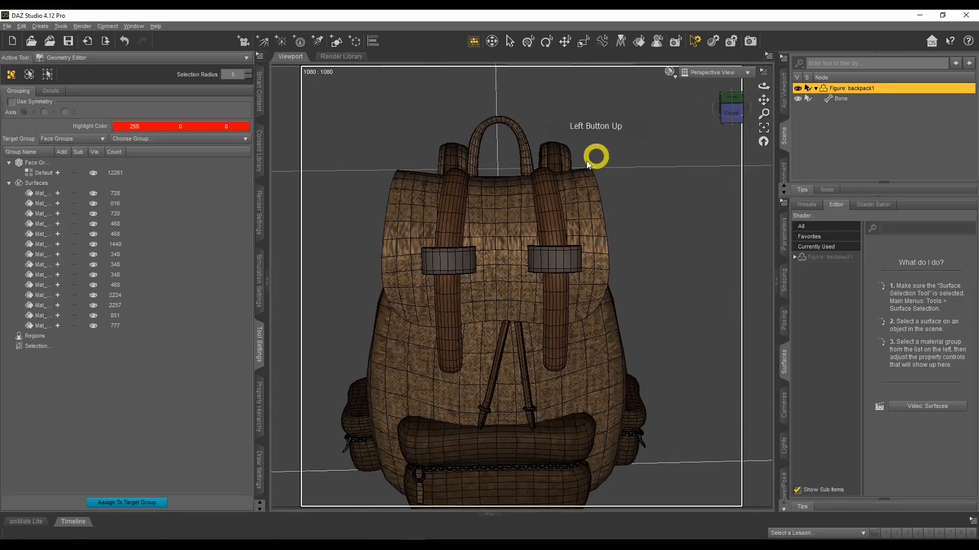
left_click(560, 261)
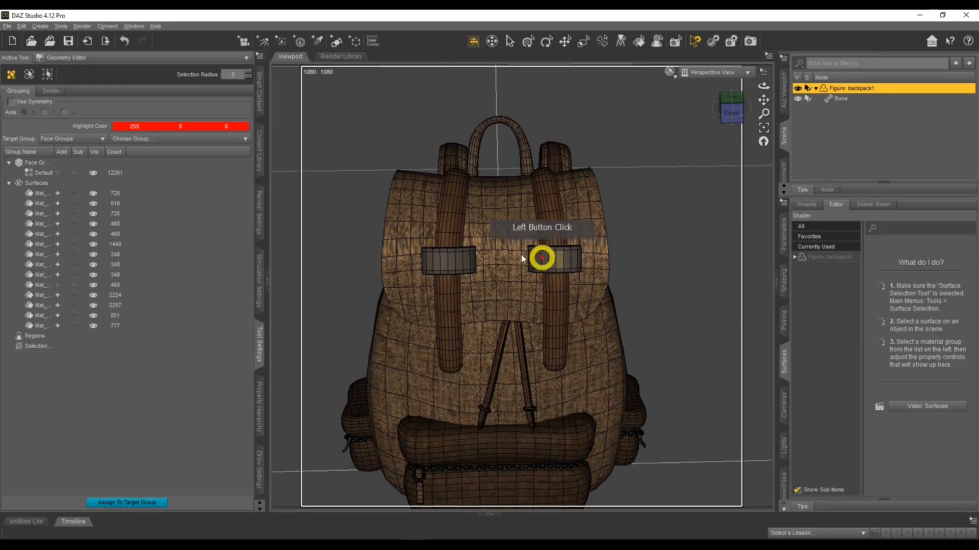
left_click(451, 264, "ctrl")
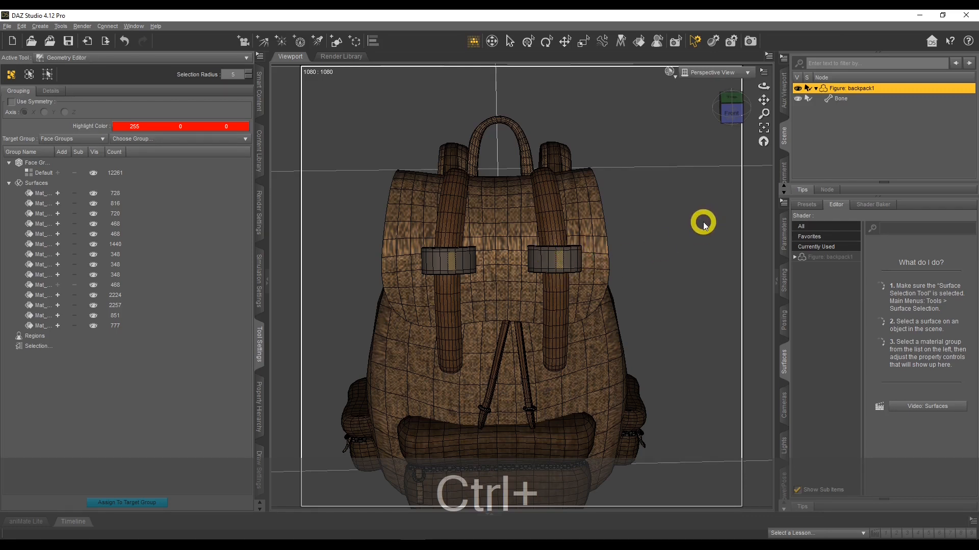
key("ctrl+KP_Add")
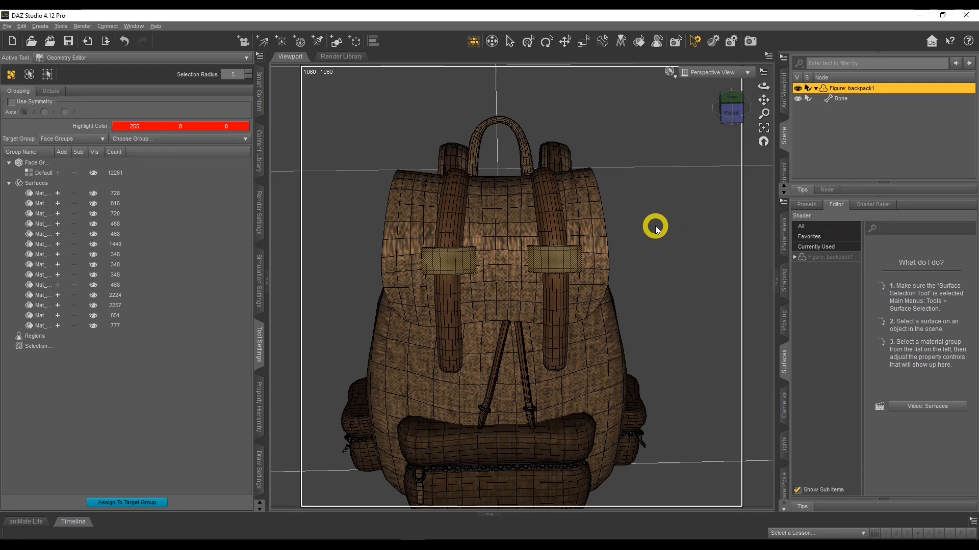
- Add both flap straps and the carry handle on top to the selection, covering their complete geometry
left_click(553, 239)
left_click(448, 237)
left_click(465, 191)
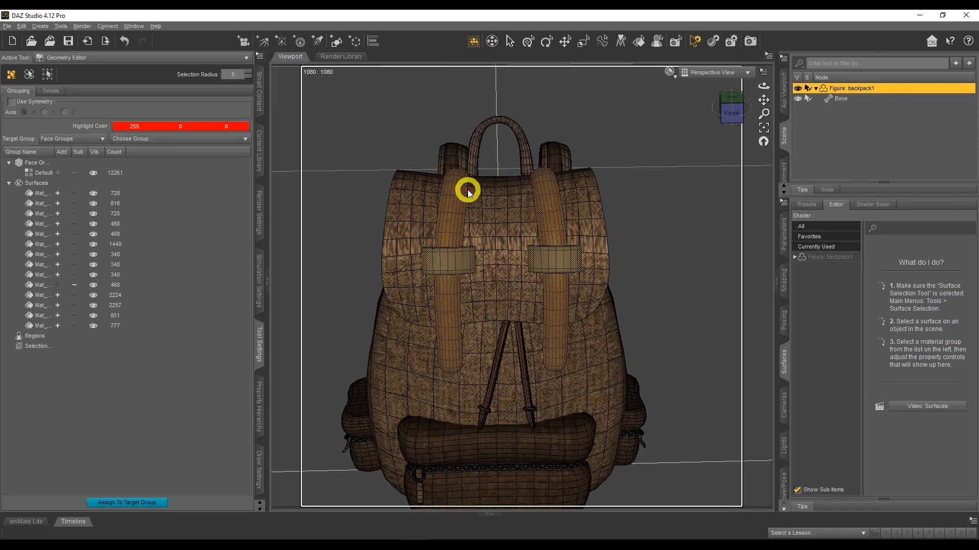
left_click_drag(764, 85, 747, 92)
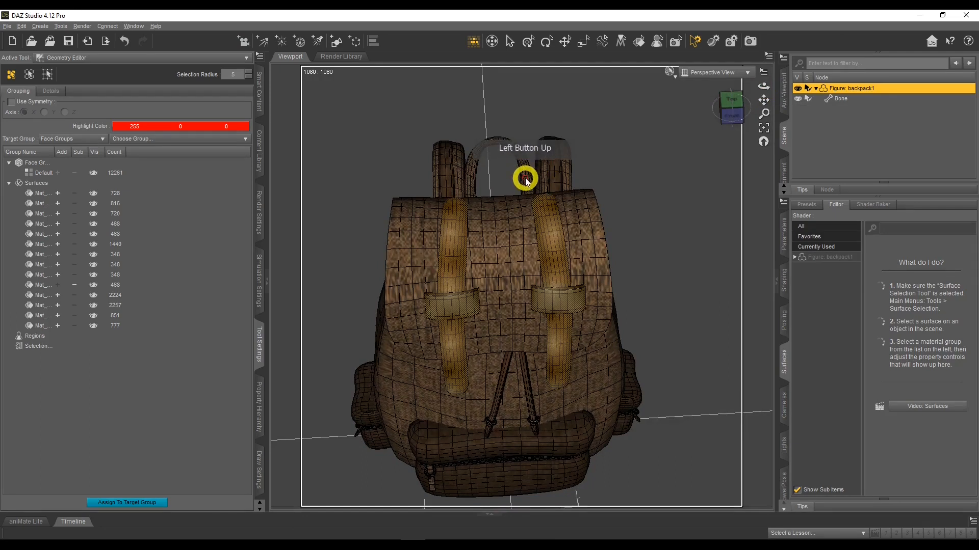
left_click(525, 157)
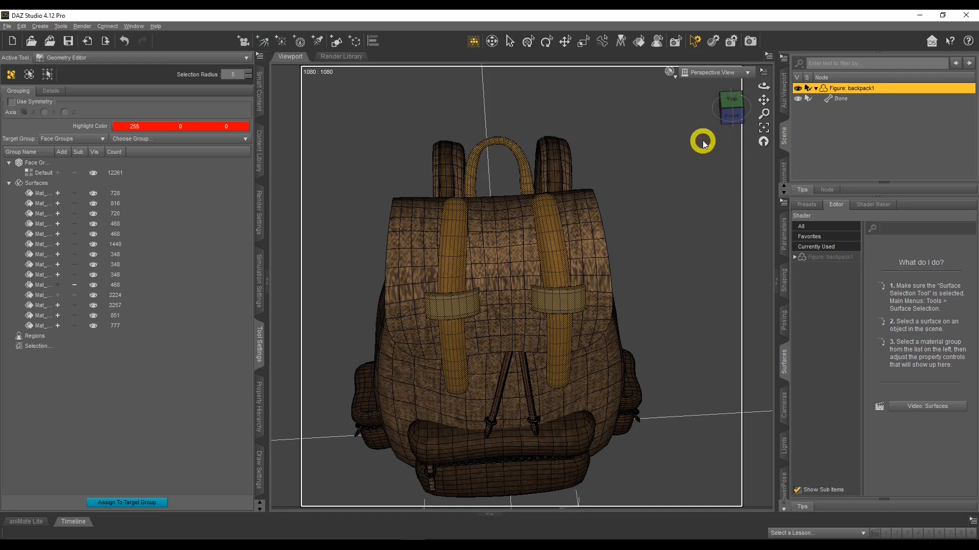
- Add a face near the flap's lower edge and grow the selection until the flap's whole front is covered
left_click(508, 343)
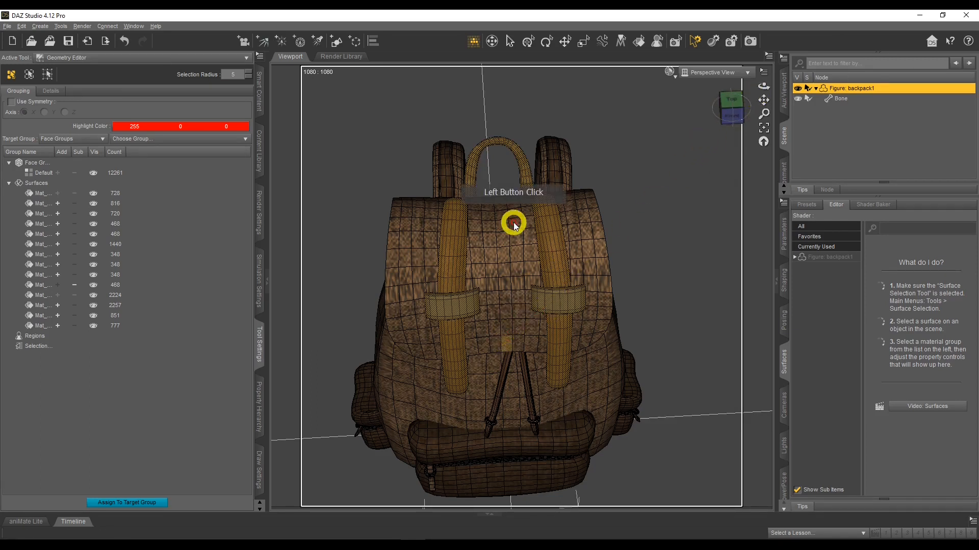
key("ctrl+plus")
key("ctrl+plus")
key("ctrl+plus")
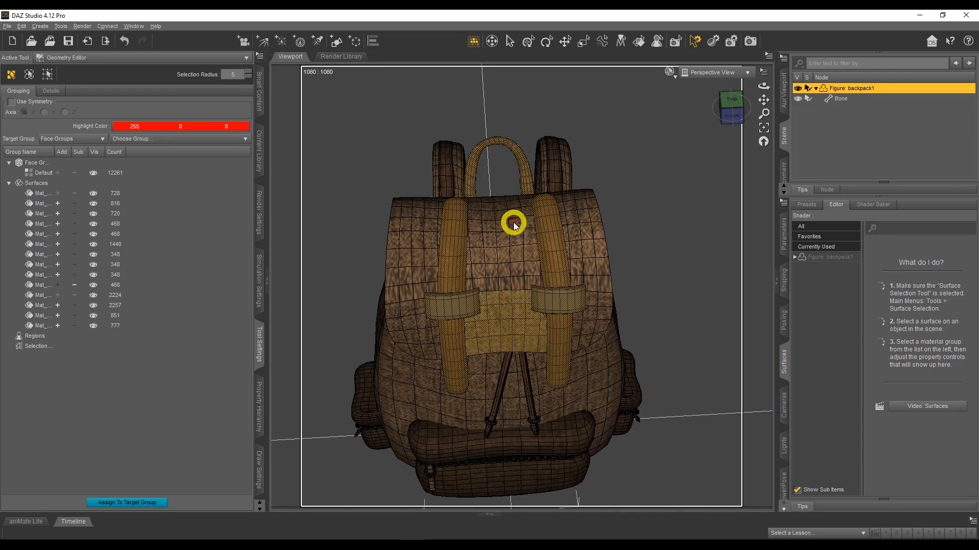
key("ctrl+plus")
key("ctrl+plus")
key("ctrl+plus")
key("ctrl+plus")
key("ctrl+plus")
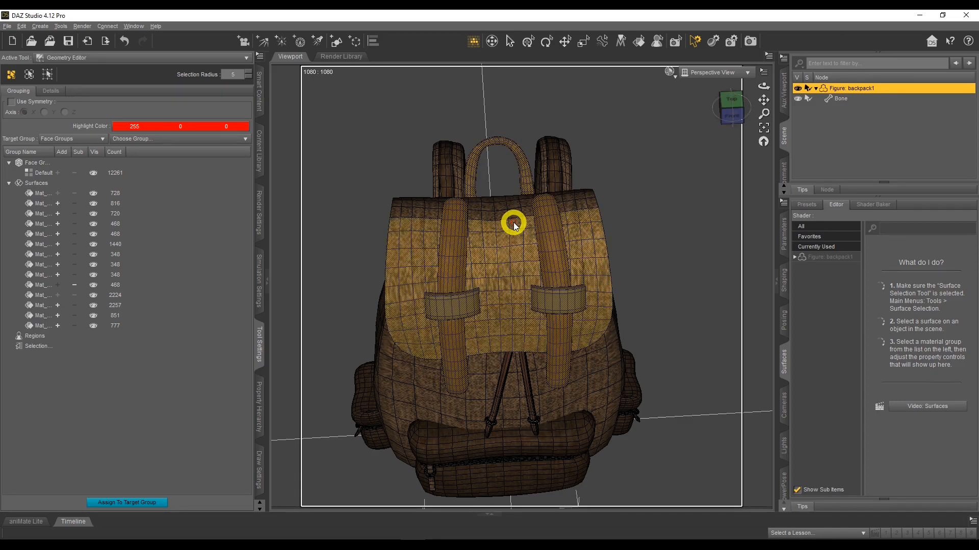
key("ctrl+plus")
key("ctrl+plus")
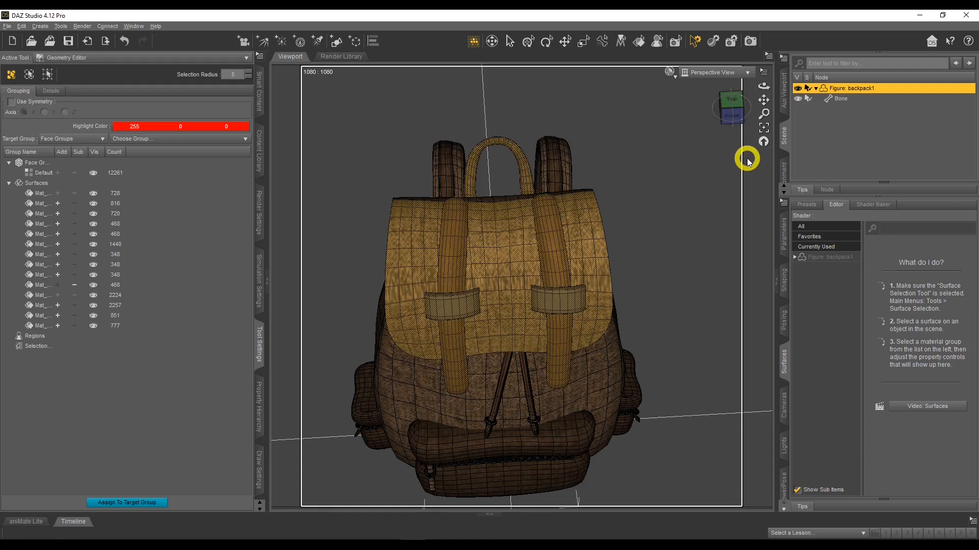
- Grow the selection three more rings so it covers the flap's top back to its rear edge
left_click_drag(765, 83, 766, 85)
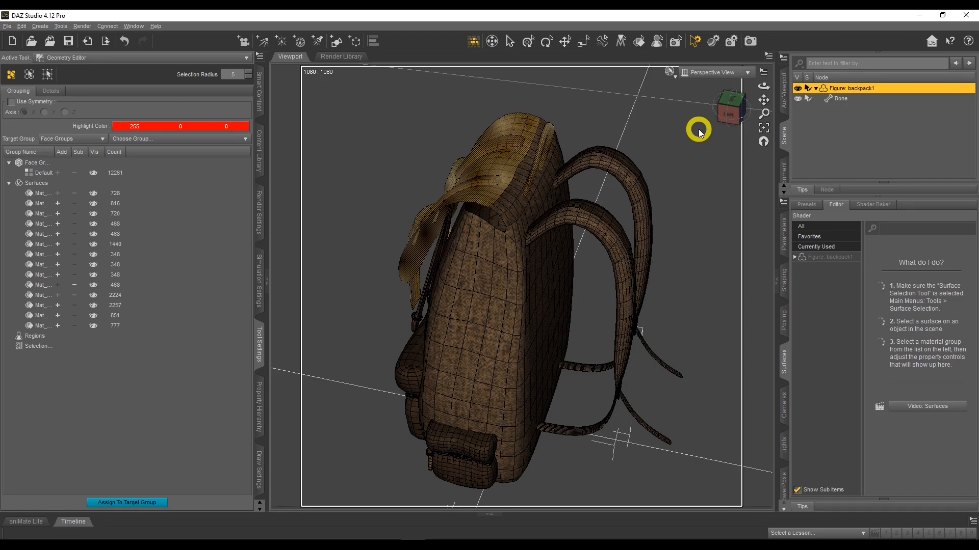
key("ctrl+plus")
key("ctrl+plus")
key("ctrl+plus")
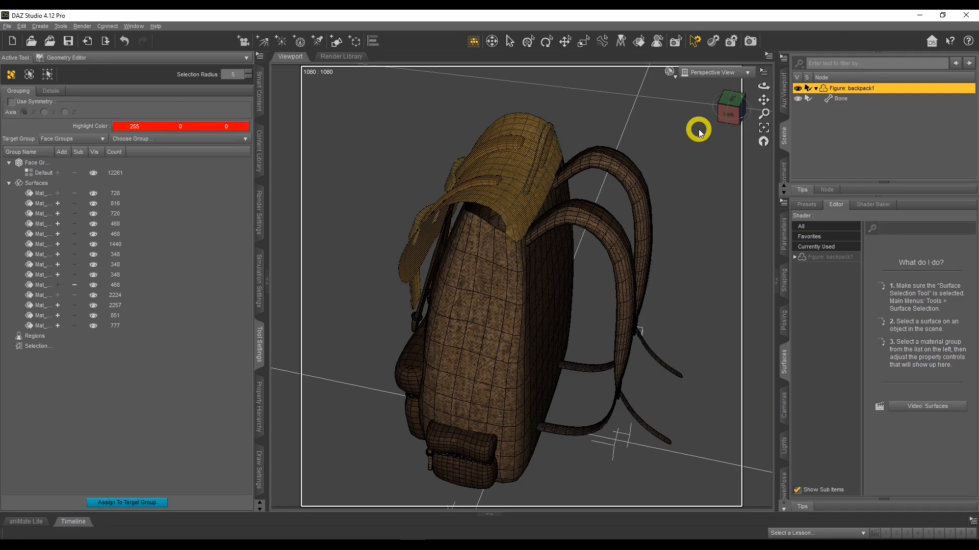
mouse_move(763, 87)
left_mouse_down()
mouse_move(760, 122)
mouse_move(760, 87)
mouse_move(768, 92)
mouse_move(759, 77)
mouse_move(763, 90)
left_mouse_up()
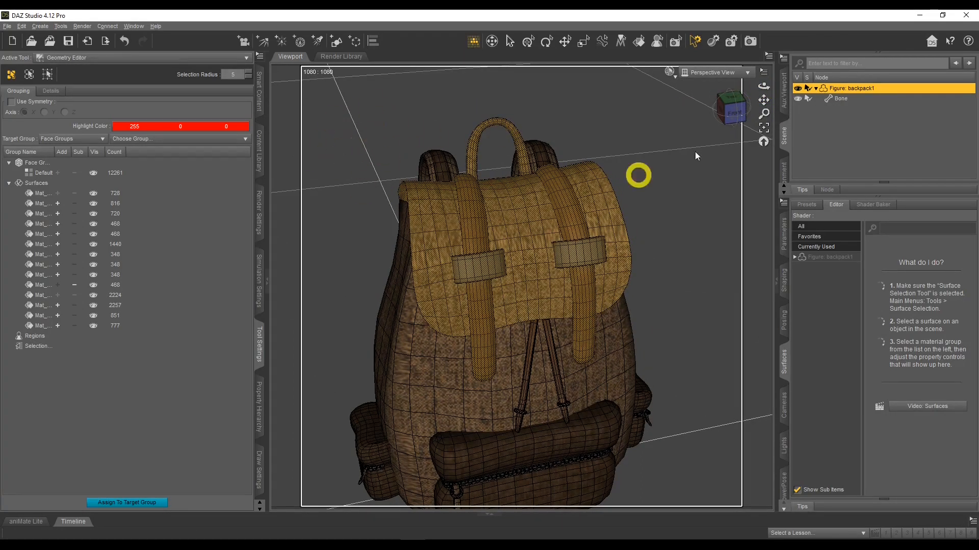
- Create a face group named BagFlap from the selected faces and widen the group name column
right_click(339, 231)
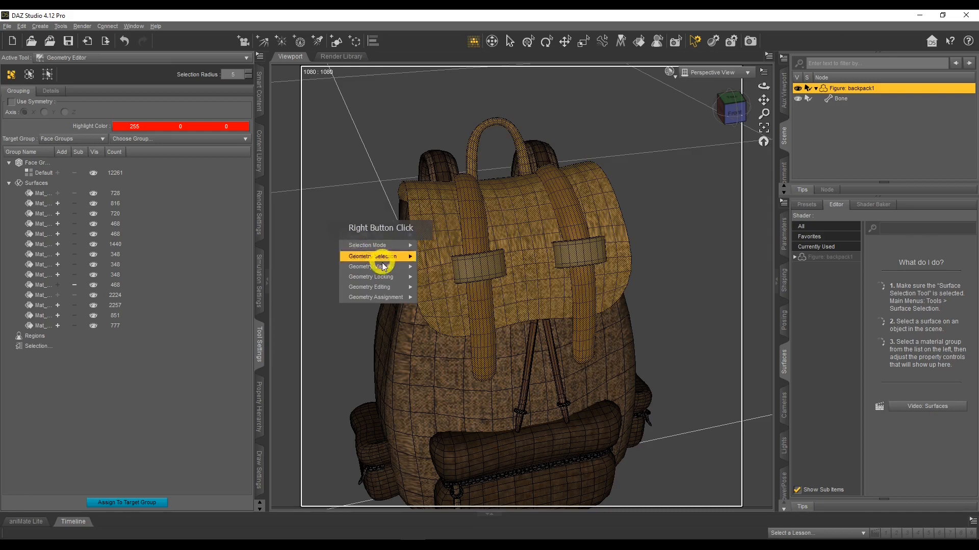
mouse_move(384, 298)
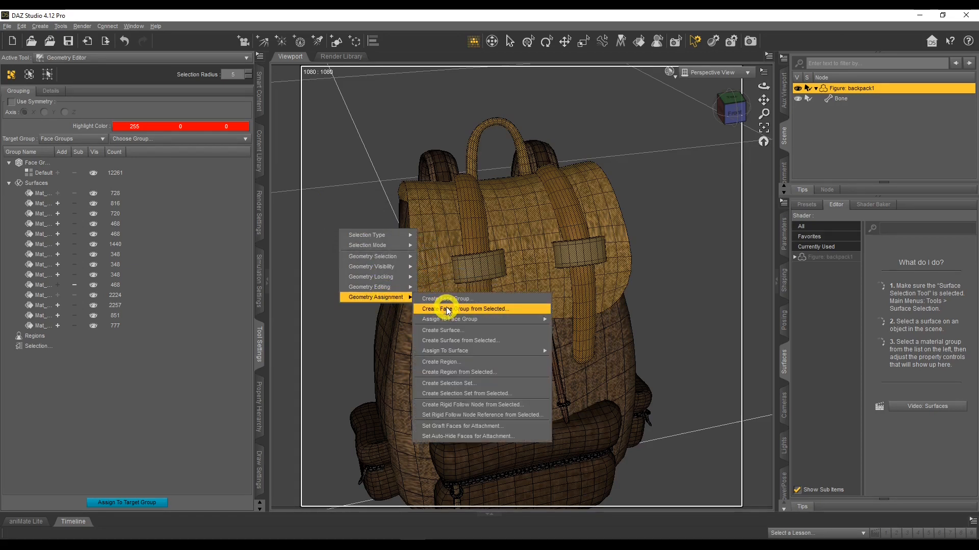
left_click(499, 310)
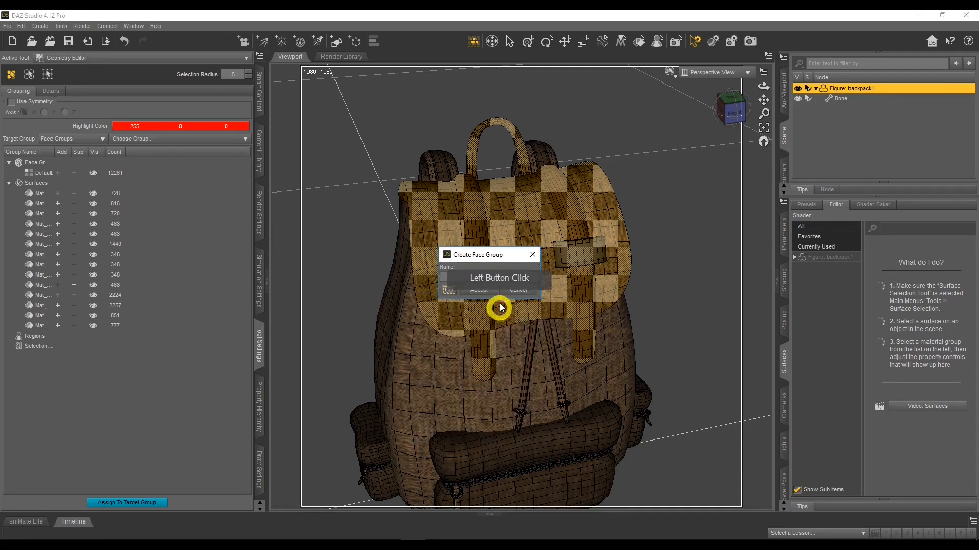
left_click(484, 277)
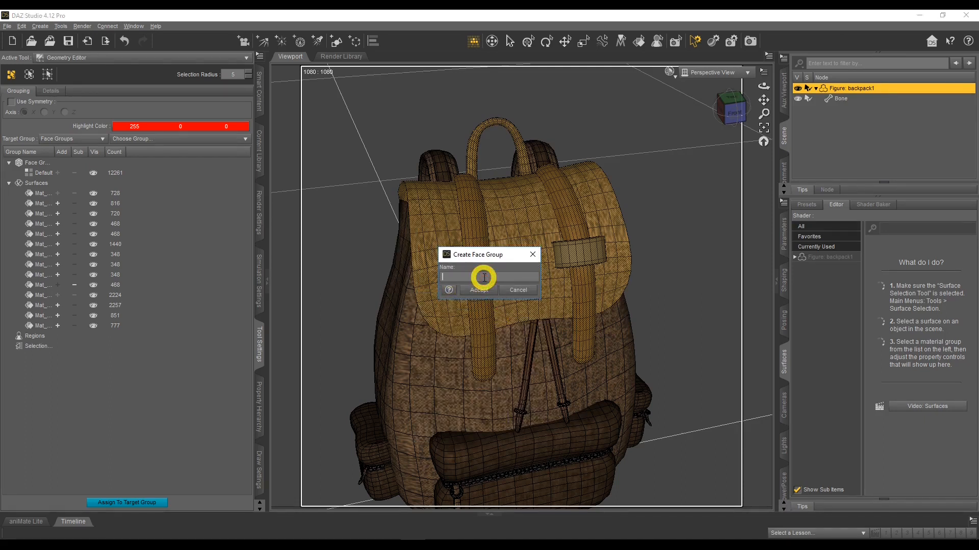
type("BagFlap")
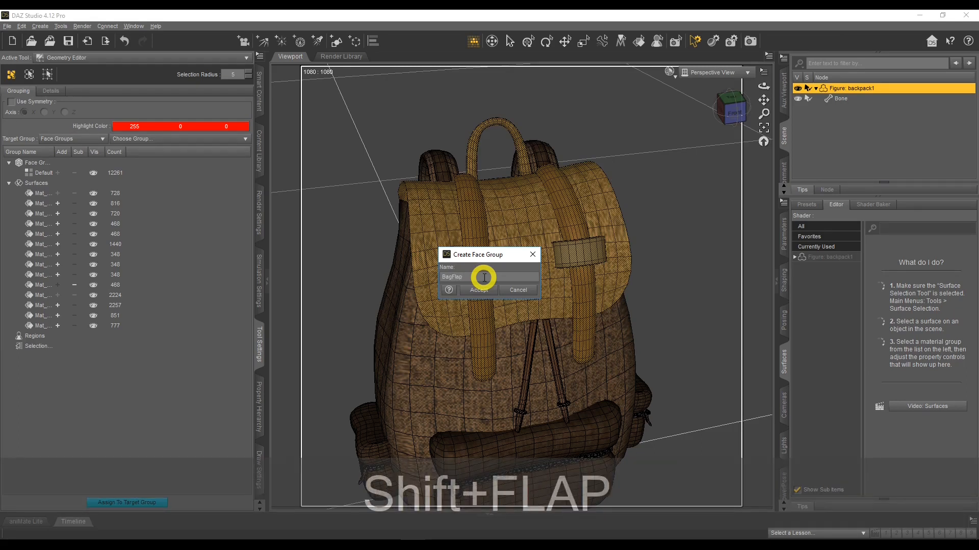
left_click(481, 290)
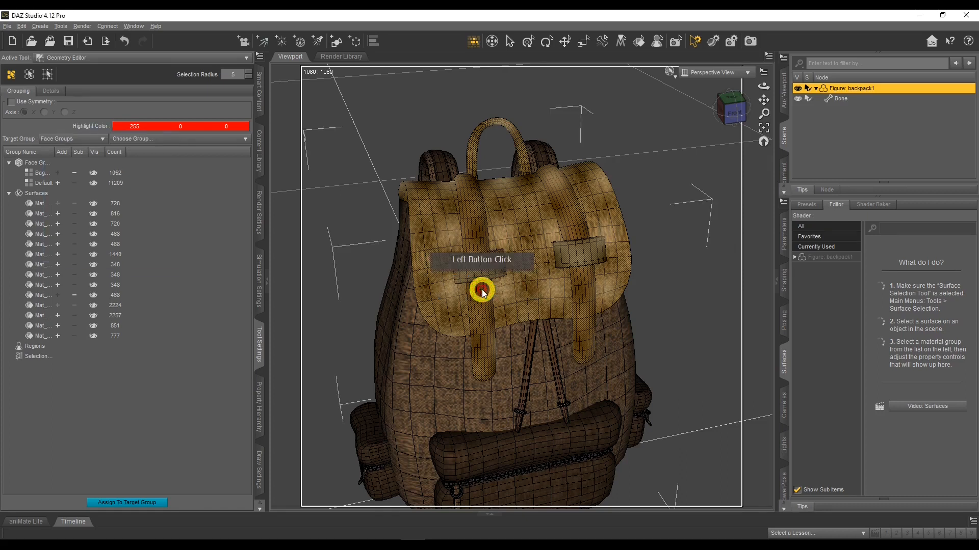
left_click_drag(54, 152, 79, 152)
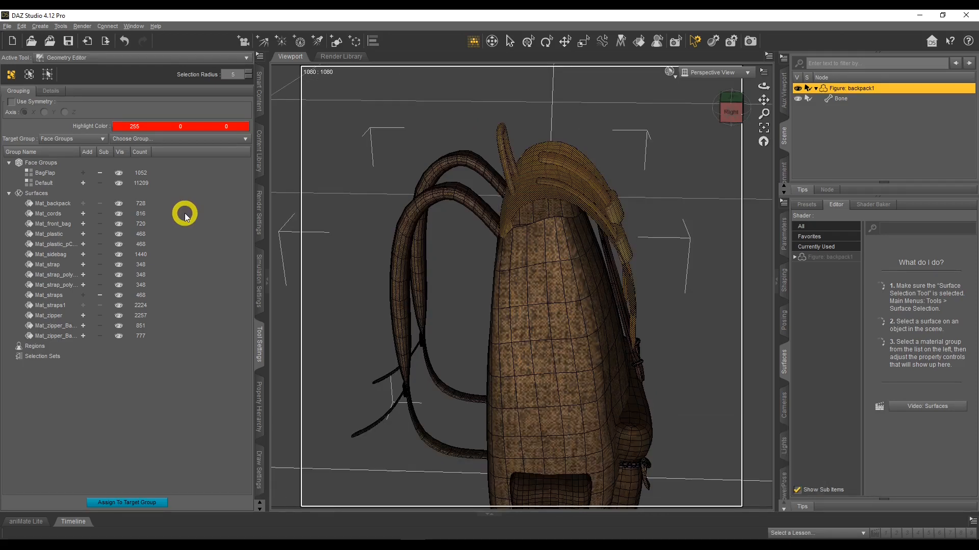
- Make Joint Editor the active tool and select the backpack's Bone node
left_click(117, 59)
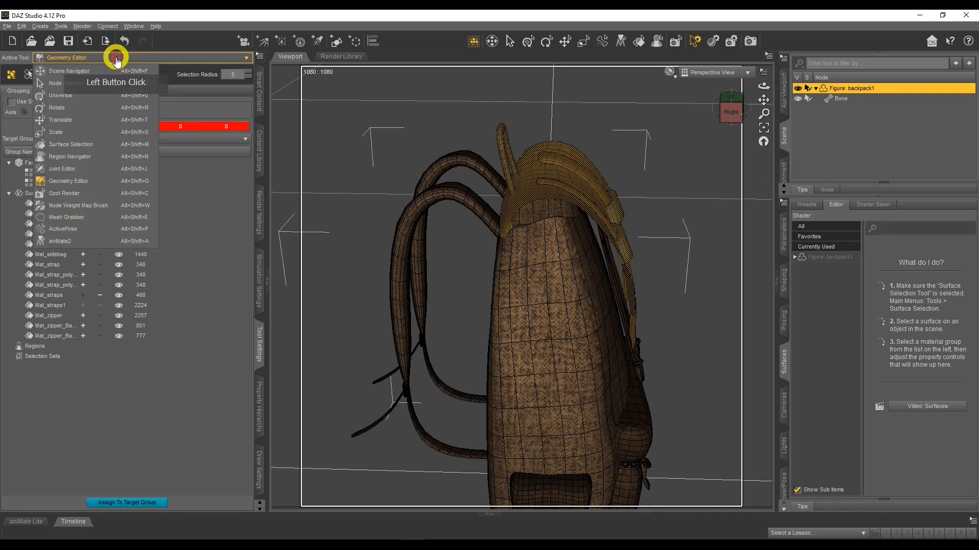
left_click(90, 167)
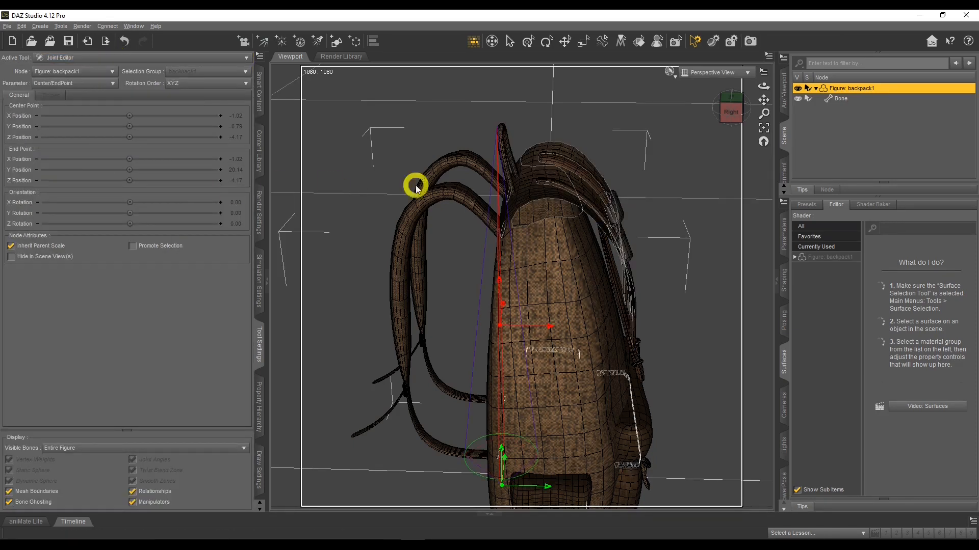
left_click(842, 99)
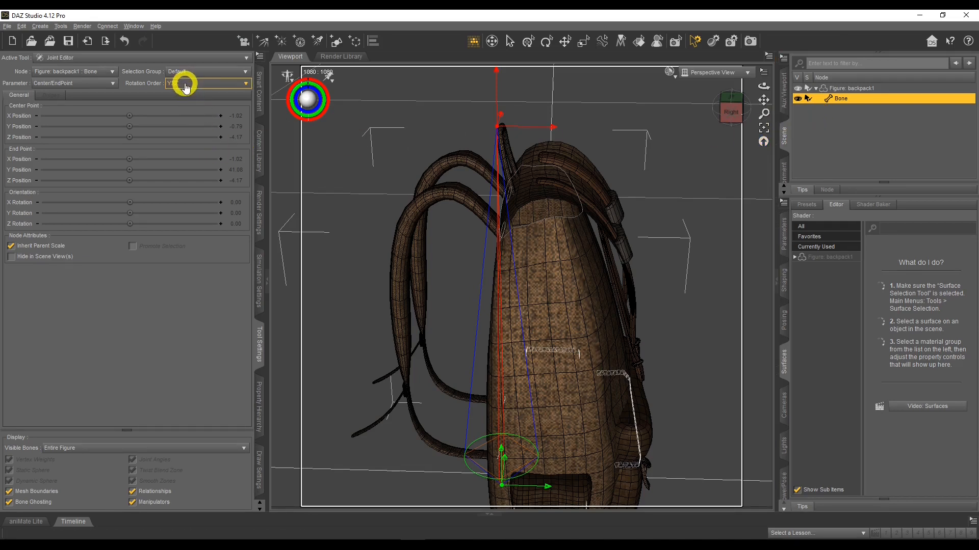
- Create a child bone under Bone with name and label bagflap and rotation order YXZ
left_click(261, 58)
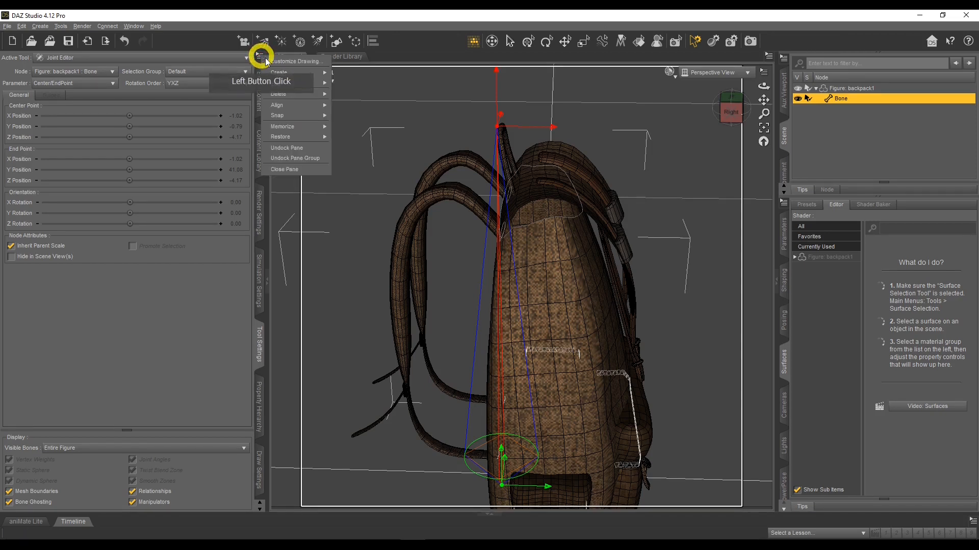
mouse_move(280, 72)
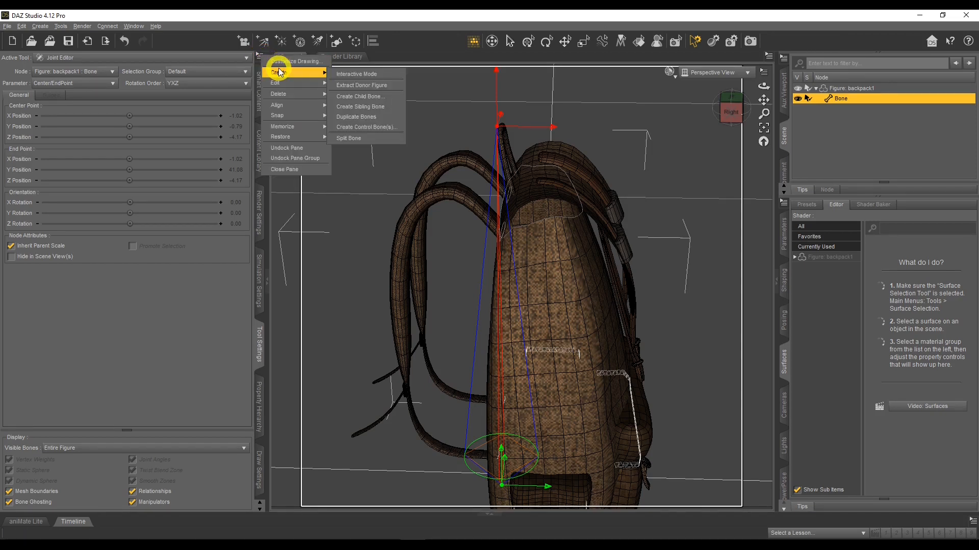
left_click(363, 96)
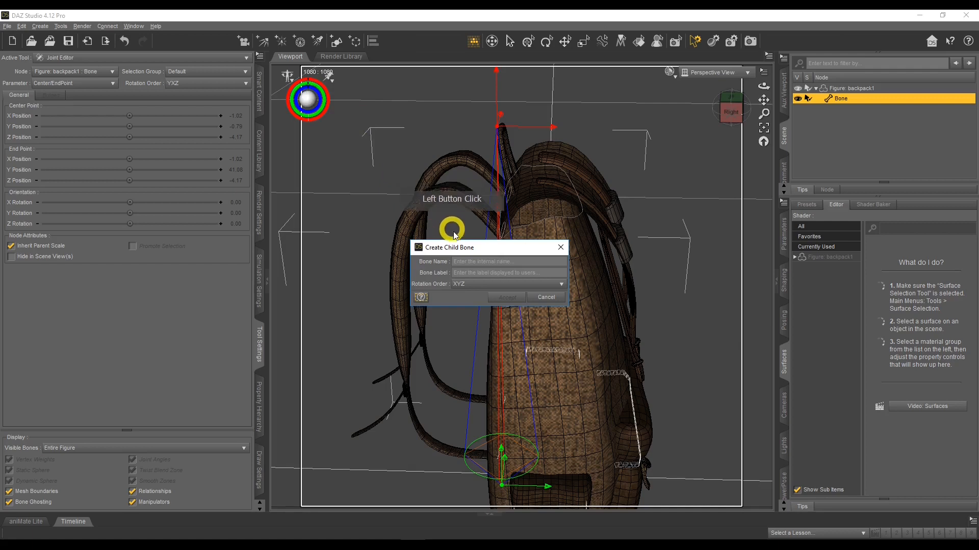
left_click(514, 261)
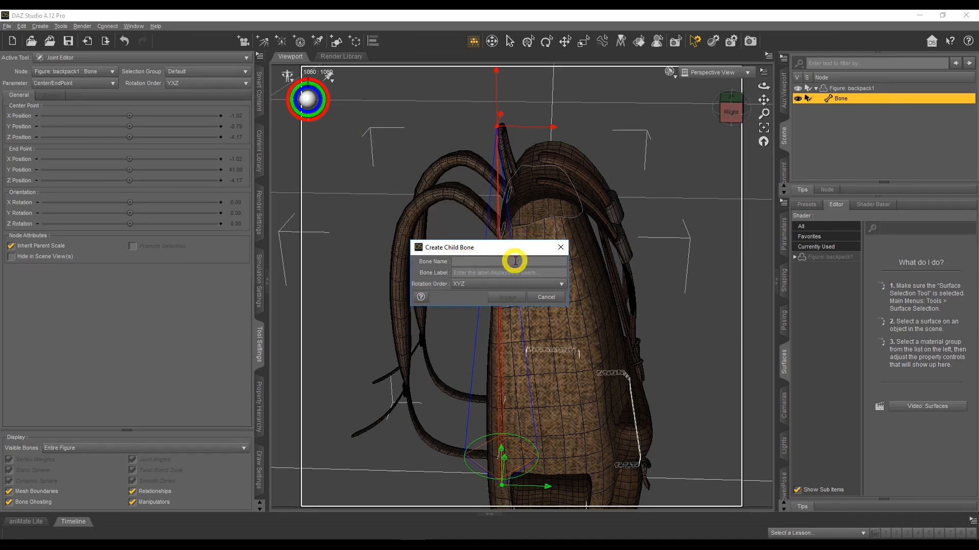
type("bagflap")
left_click(518, 274)
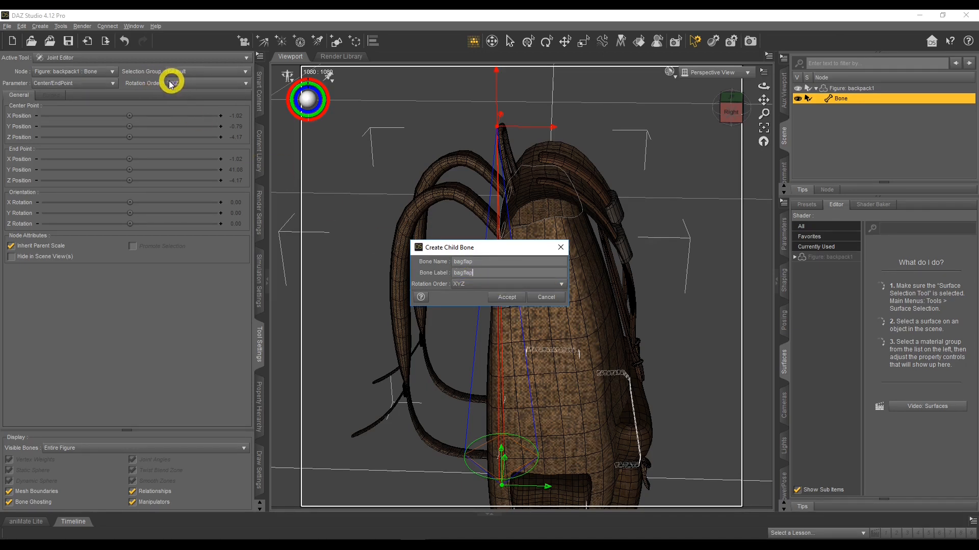
left_click(500, 284)
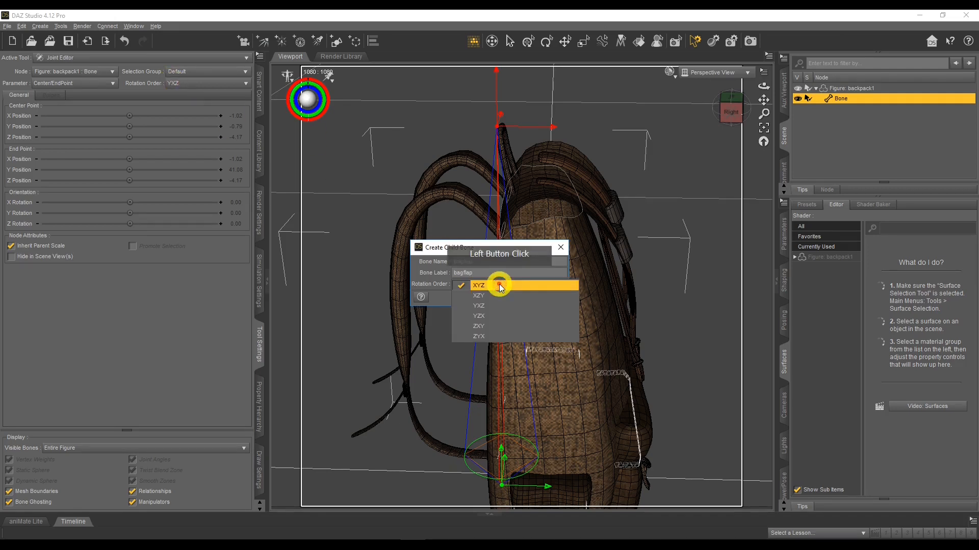
left_click(496, 305)
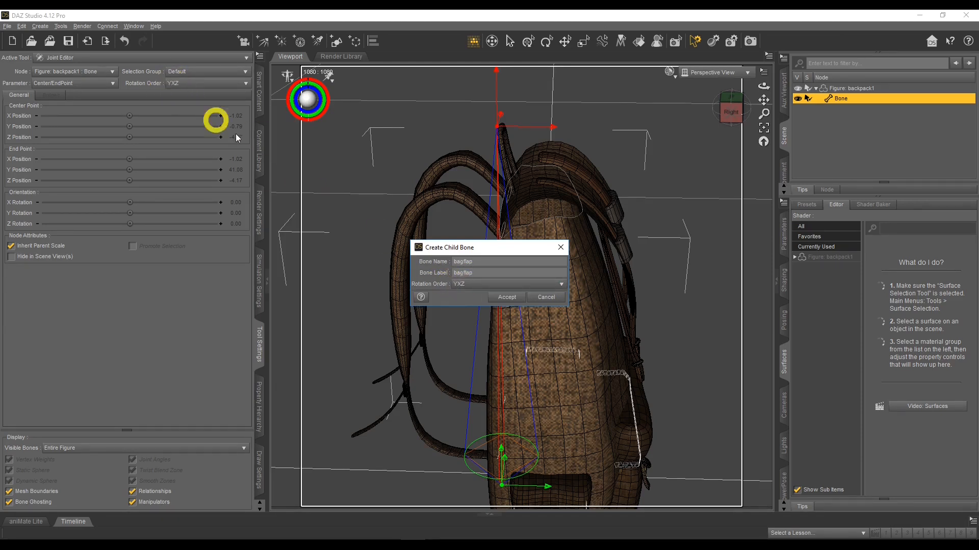
left_click(500, 300)
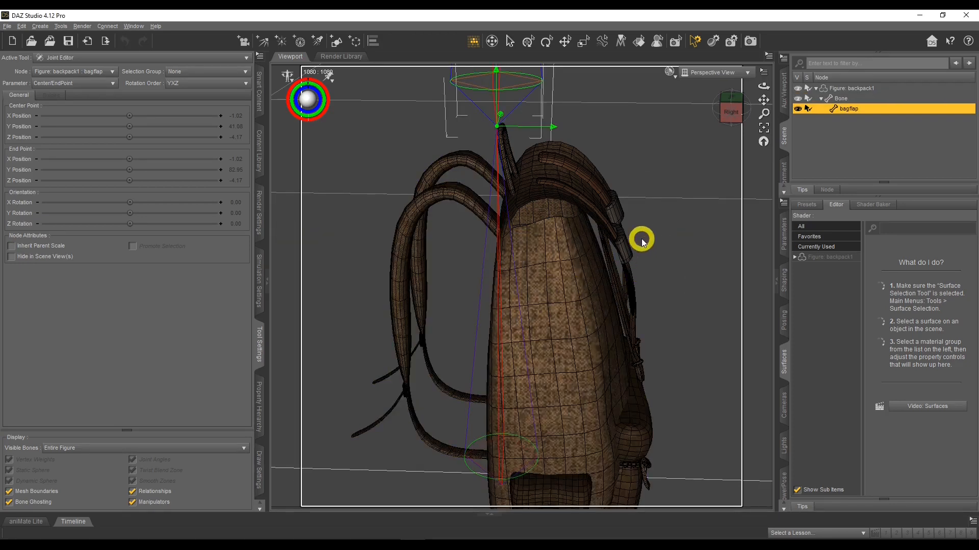
- Assign the BagFlap face group as the bagflap bone's selection group
scroll(647, 236, "down", 4)
left_click_drag(764, 100, 763, 99)
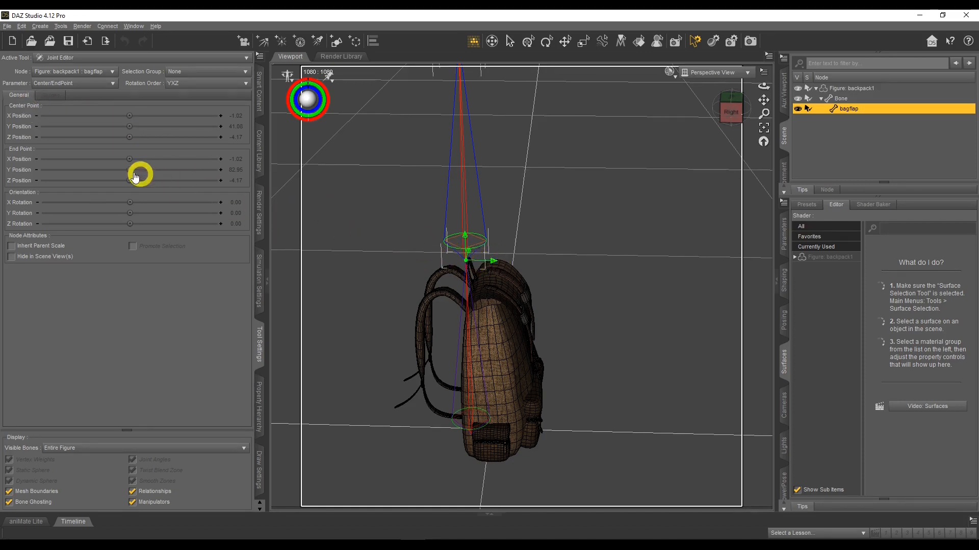
scroll(627, 151, "down", 3)
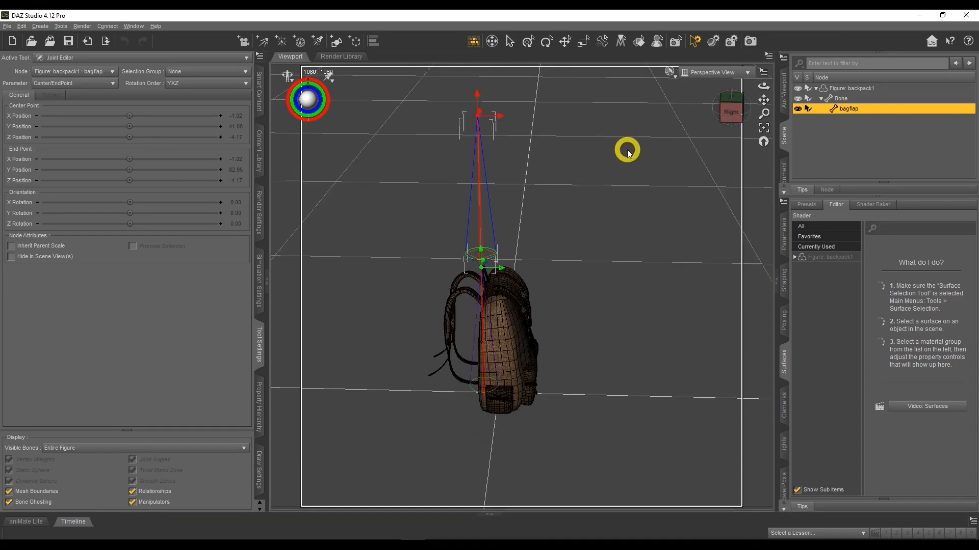
scroll(584, 261, "up", 3)
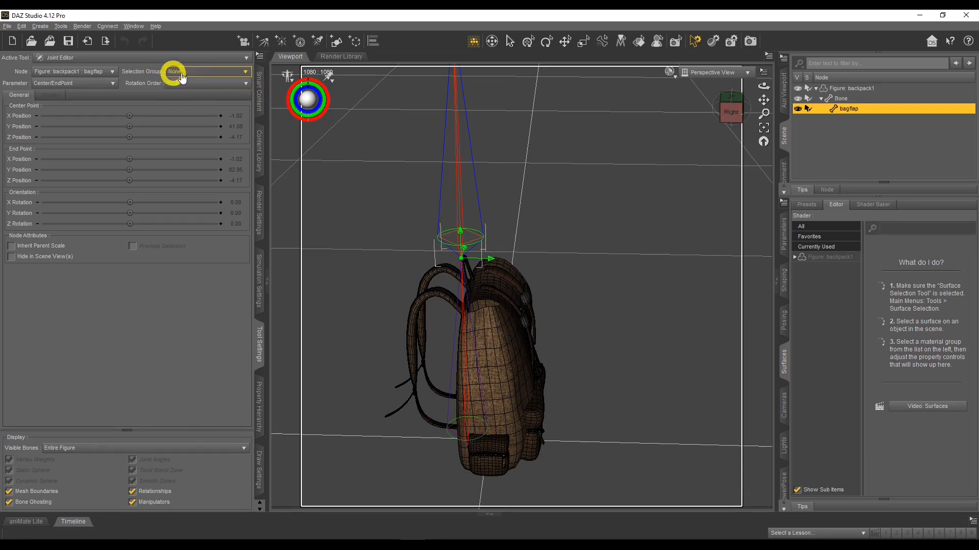
left_click(232, 77)
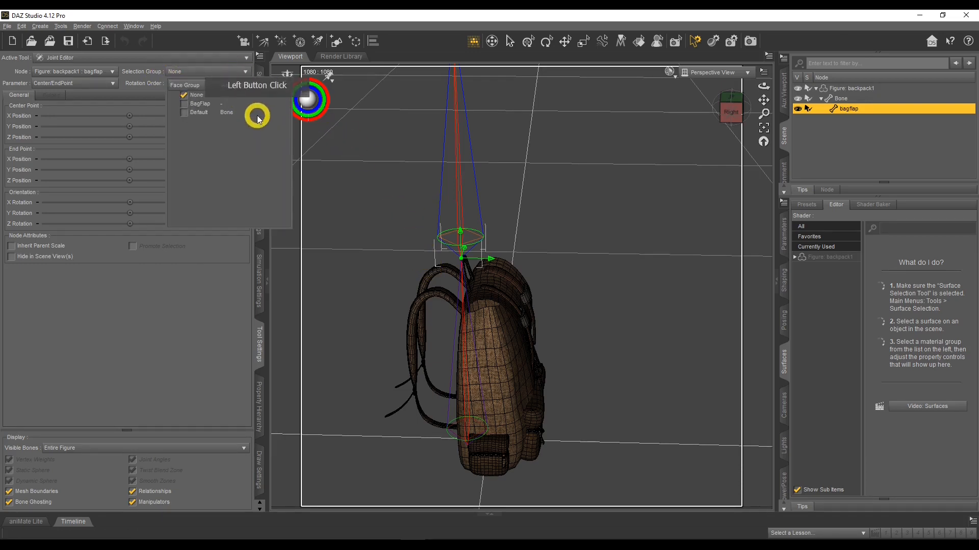
left_click(186, 105)
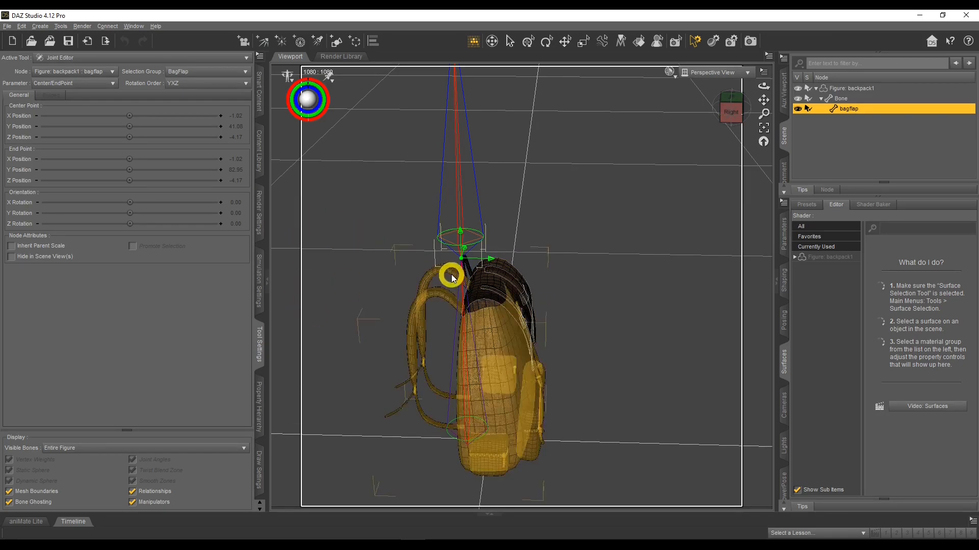
- Lower the bagflap bone's center point to Y 32.82 and move its end point in front of the backpack at Y 32.90, Z 19.64
left_click_drag(459, 232, 461, 274)
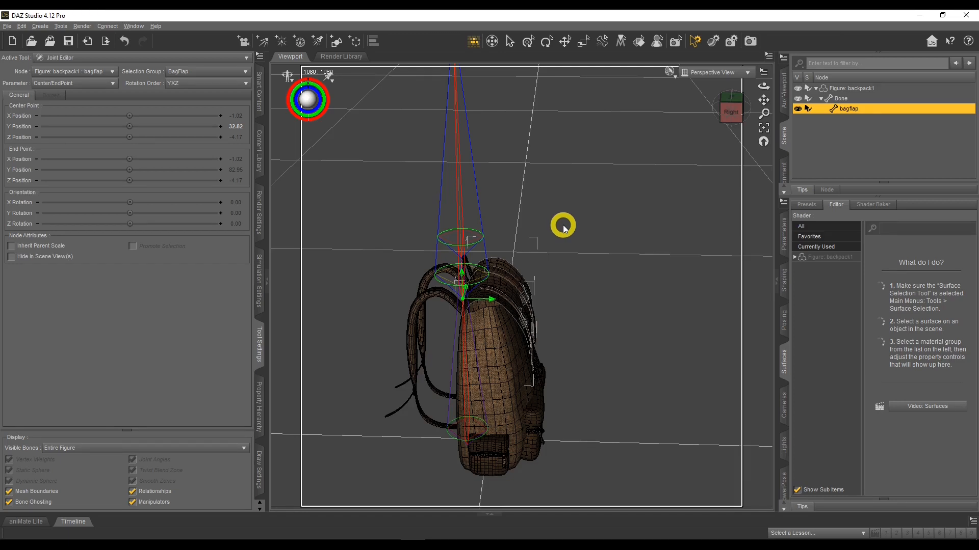
scroll(564, 229, "down", 2)
left_click_drag(763, 100, 630, 137)
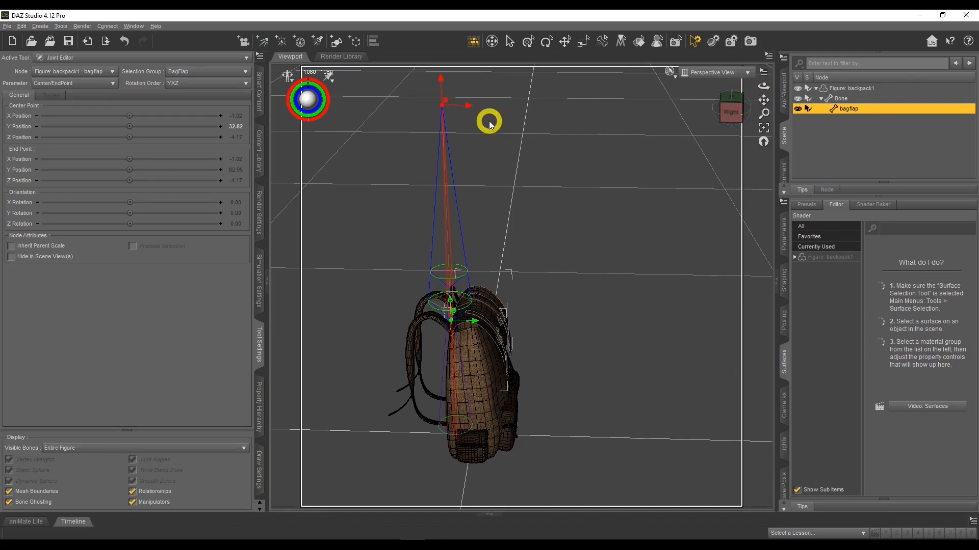
left_click_drag(440, 87, 556, 190)
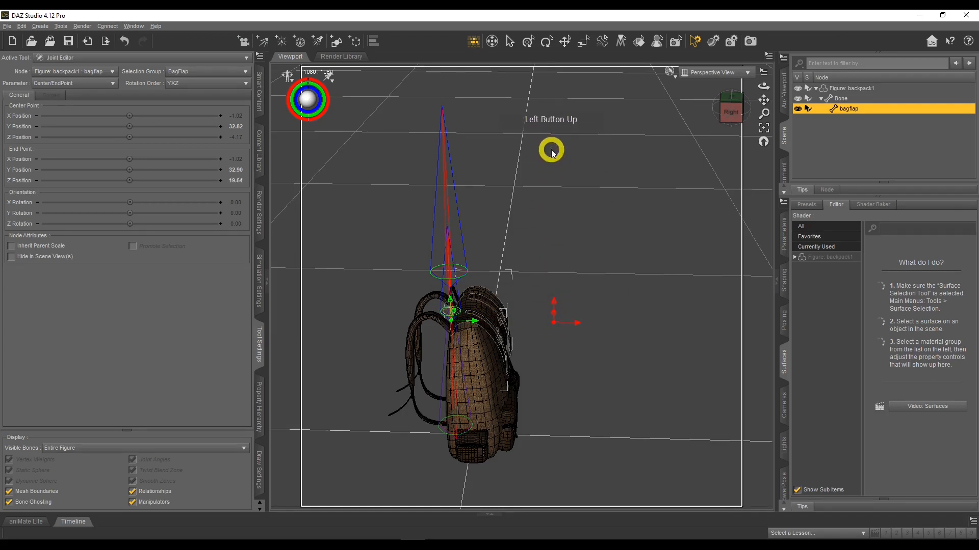
- Align the bagflap bone's orientation to its center and end points with Align Node
right_click(543, 213)
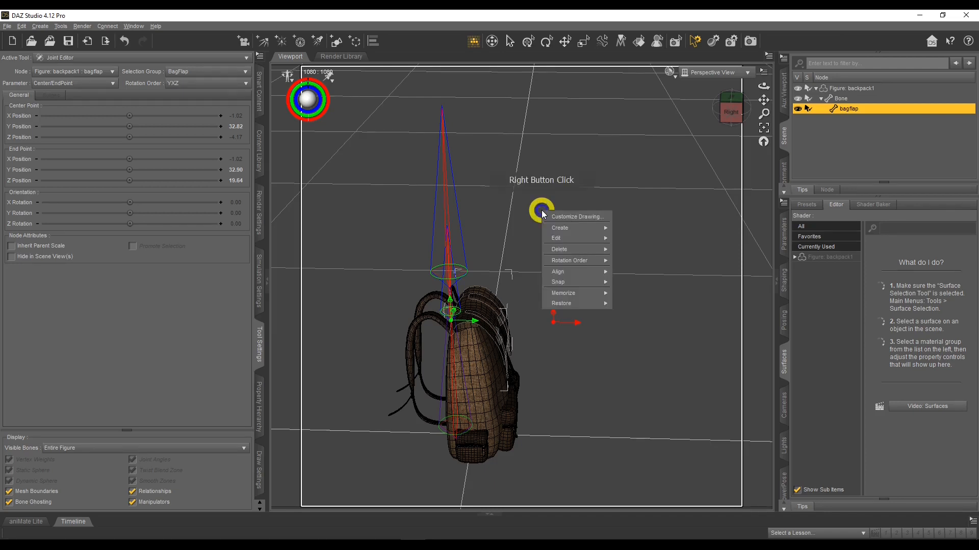
mouse_move(572, 270)
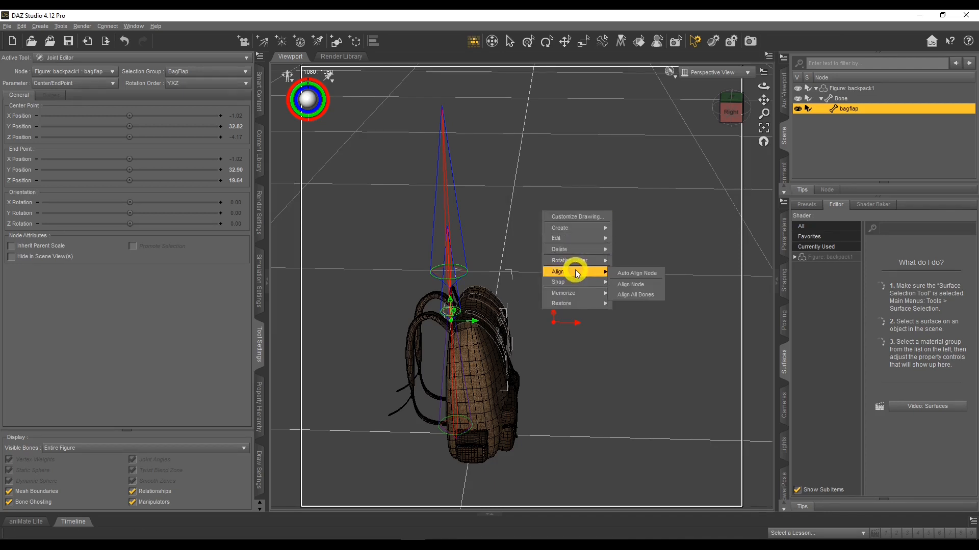
left_click(650, 284)
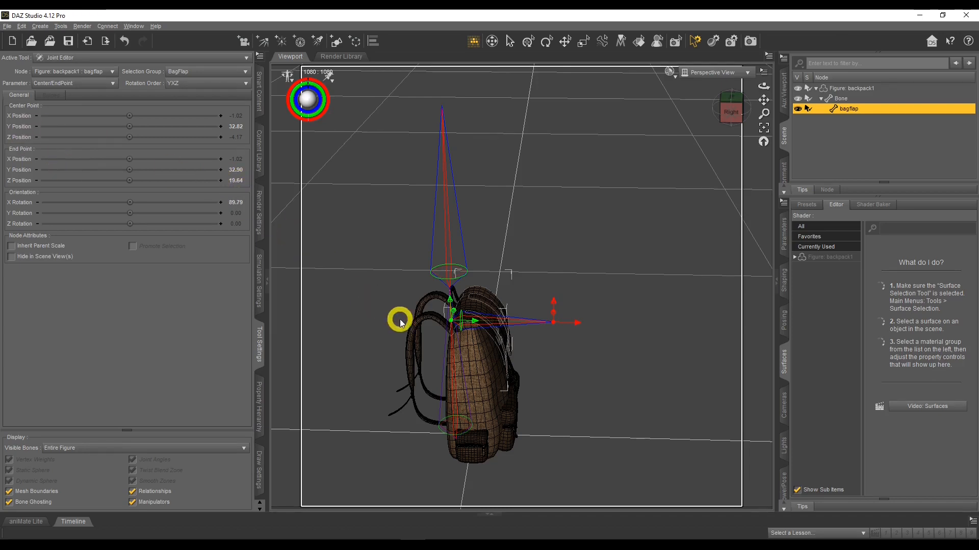
left_click_drag(764, 86, 763, 87)
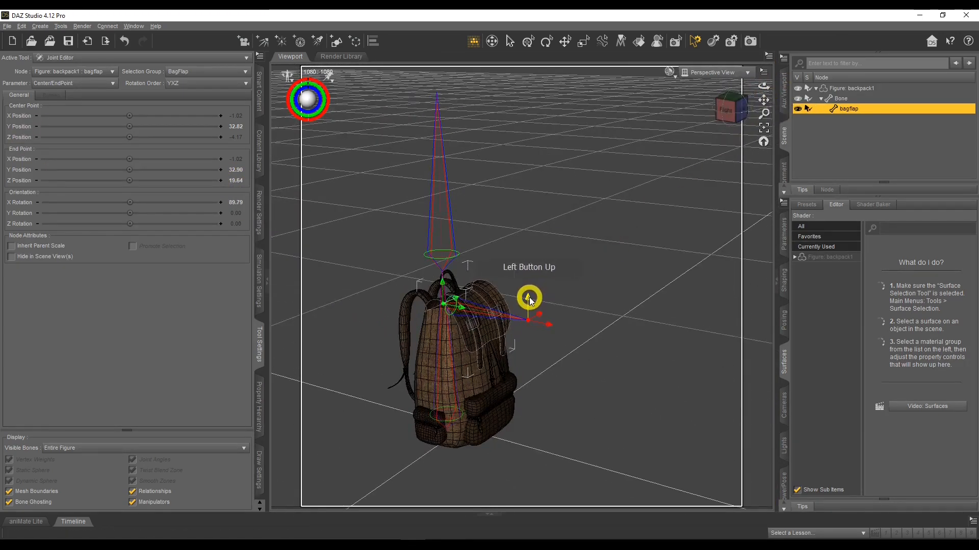
right_click(514, 199)
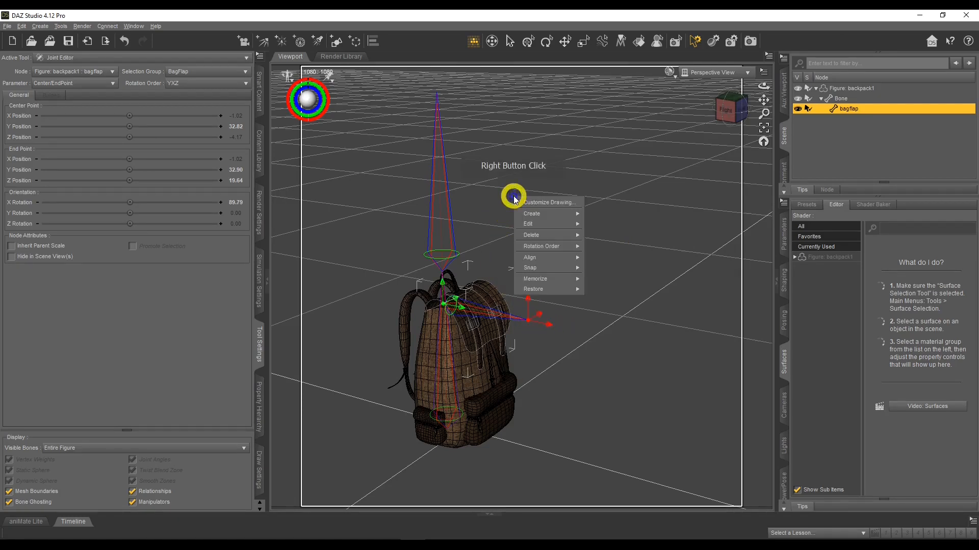
mouse_move(561, 258)
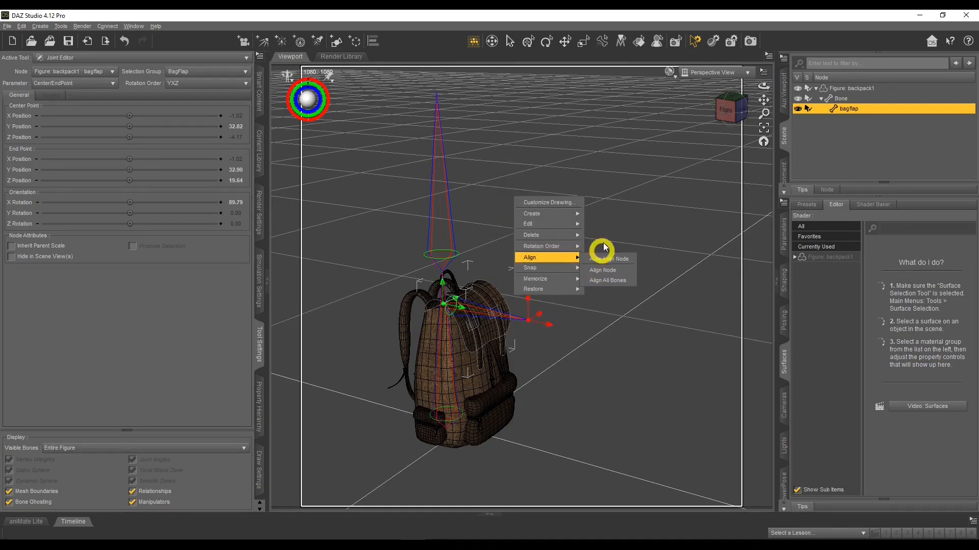
left_click(619, 189)
left_click_drag(764, 87, 814, 100)
left_click(843, 108)
left_click(647, 340)
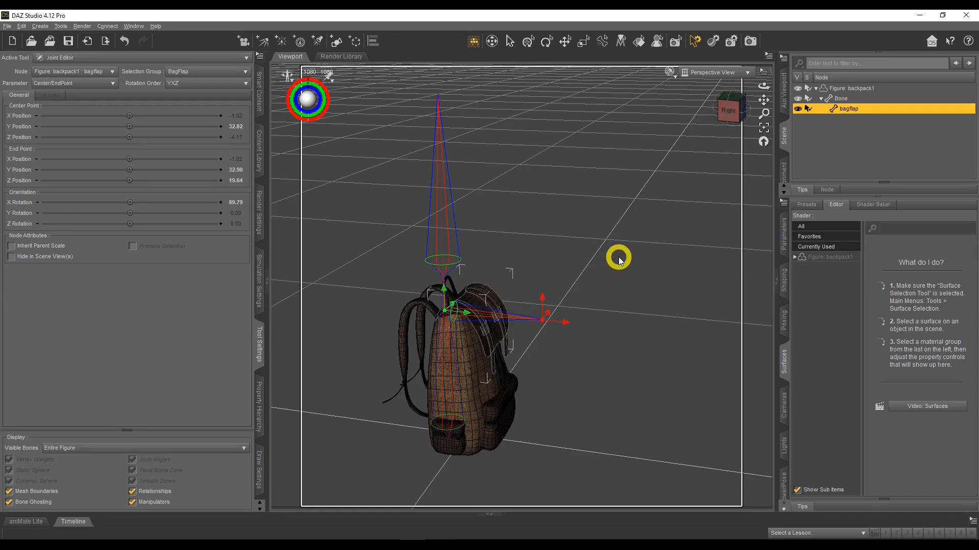
- Shorten the bagflap bone by moving its end point back to Z 11.54, near the flap's front
scroll(618, 260, "up", 3)
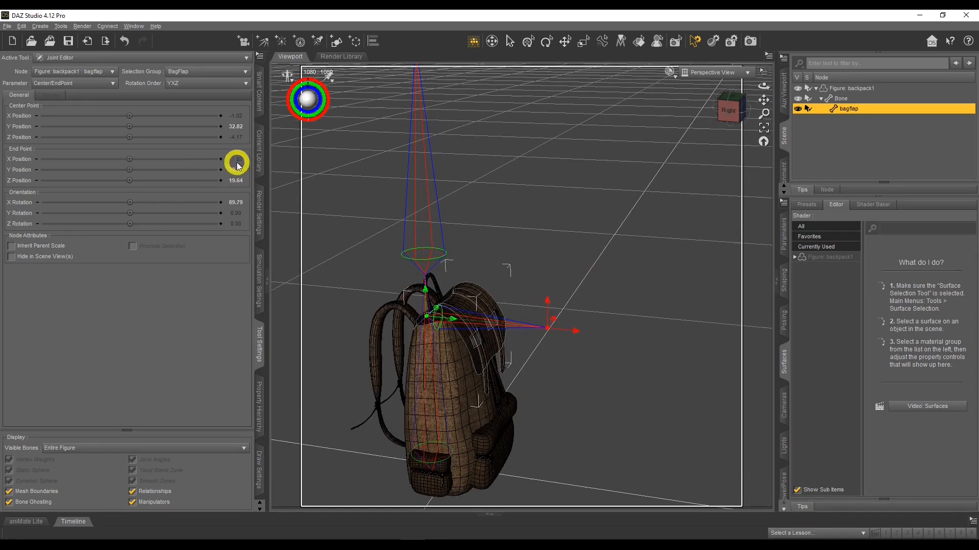
left_click_drag(576, 332, 533, 327)
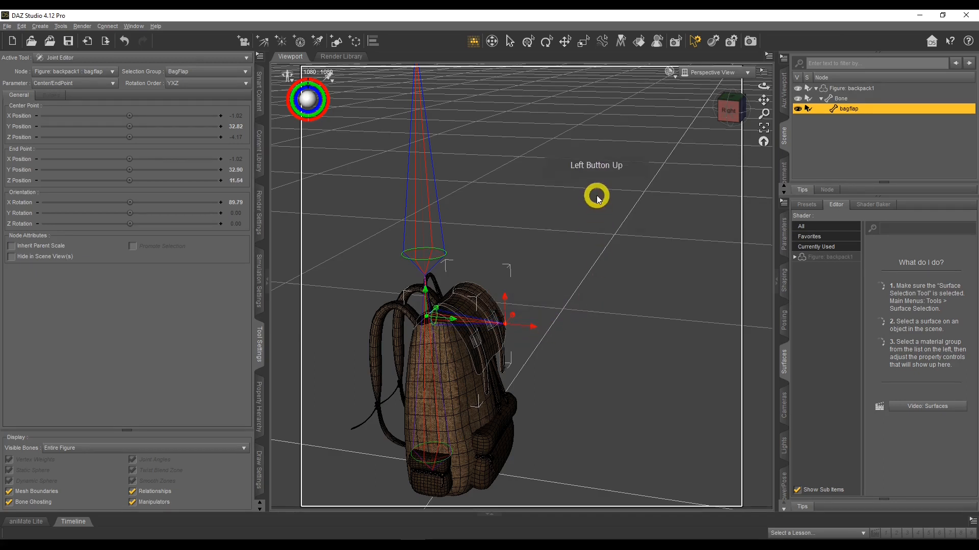
left_click_drag(765, 85, 765, 88)
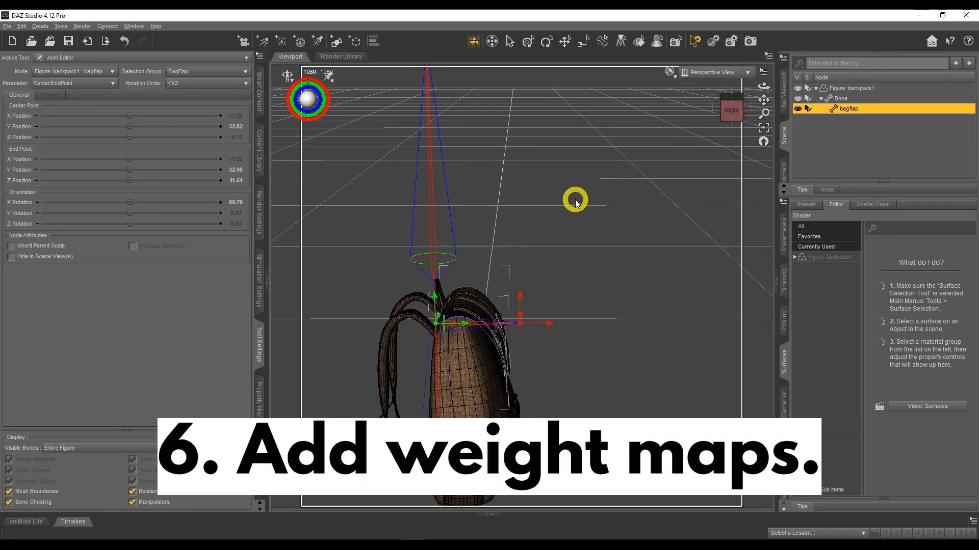
- Show the bagflap bone's transform parameters, activate Node Weight Map Brush and select the bone's General Weights map
left_click(788, 236)
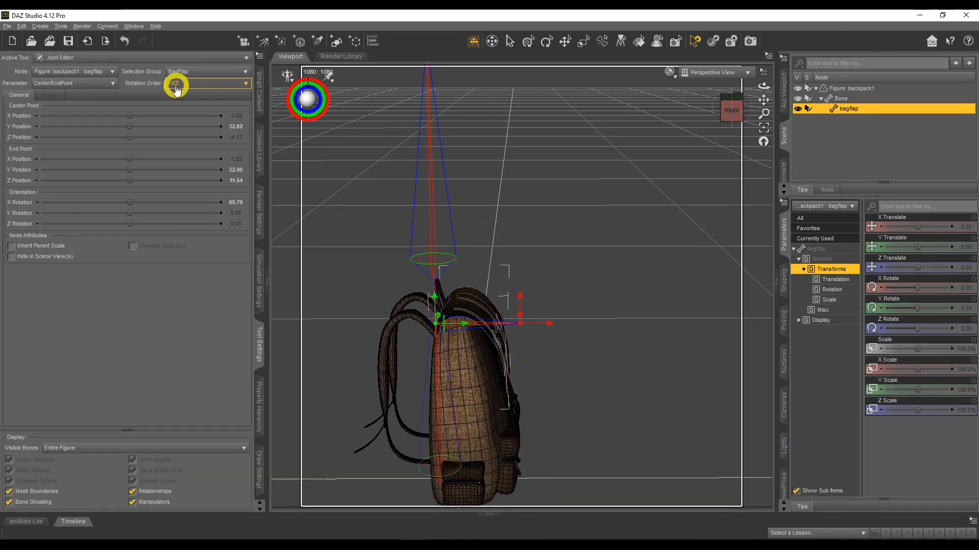
left_click(156, 60)
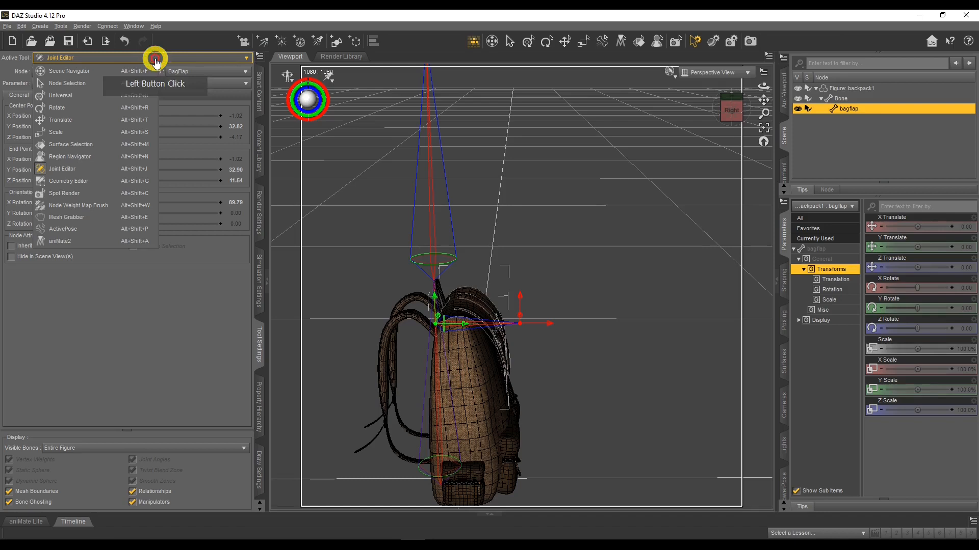
left_click(100, 205)
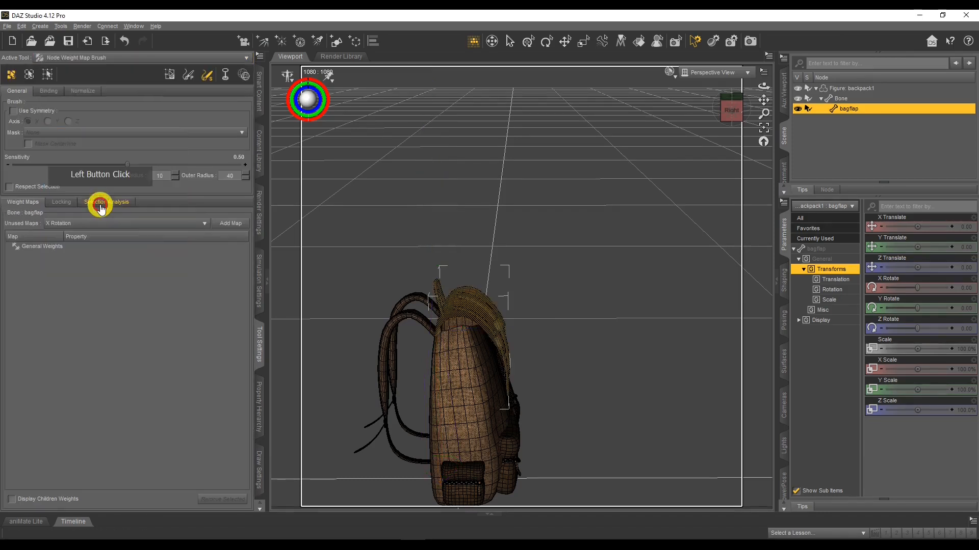
left_click(66, 249)
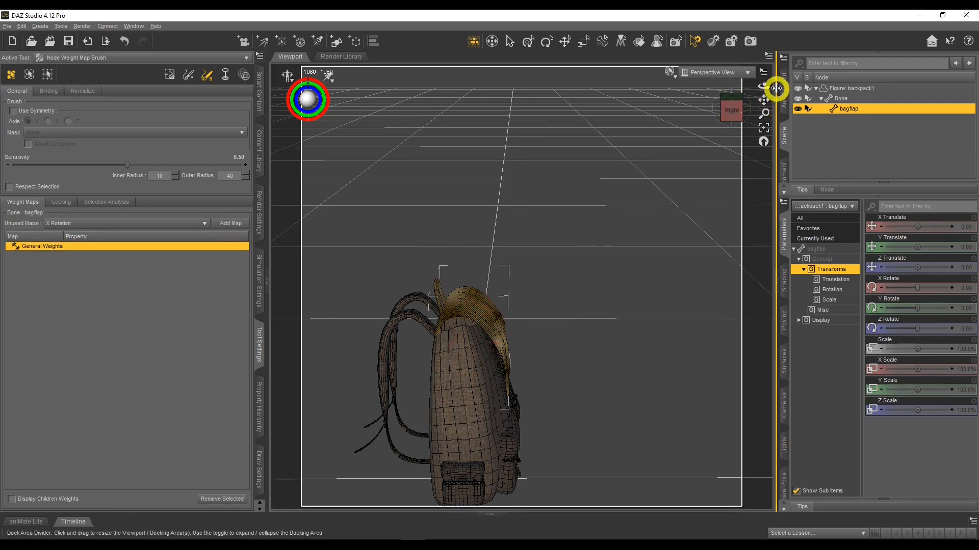
- Fill the selected flap faces with the maximum weight in the bagflap bone's General Weights map
left_click_drag(764, 84, 571, 385)
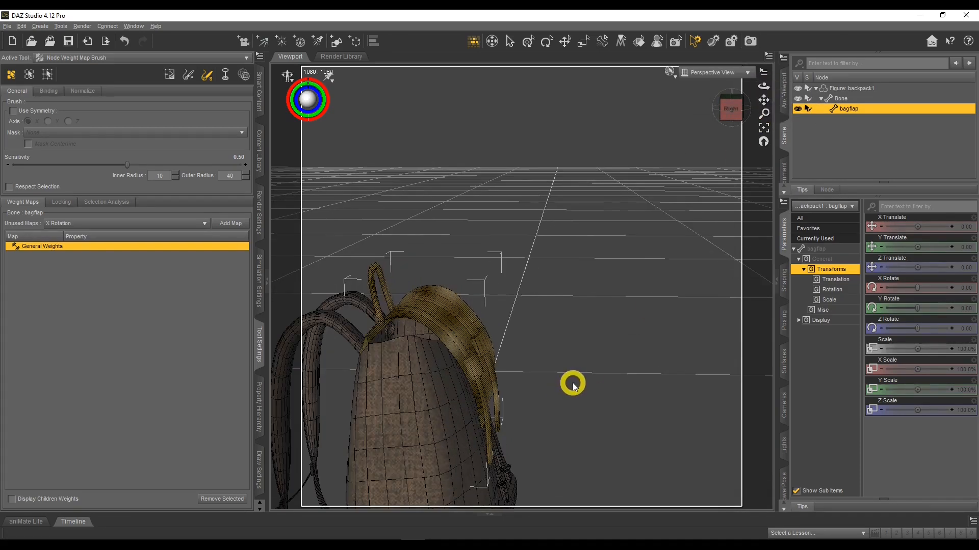
left_click_drag(767, 101, 712, 131)
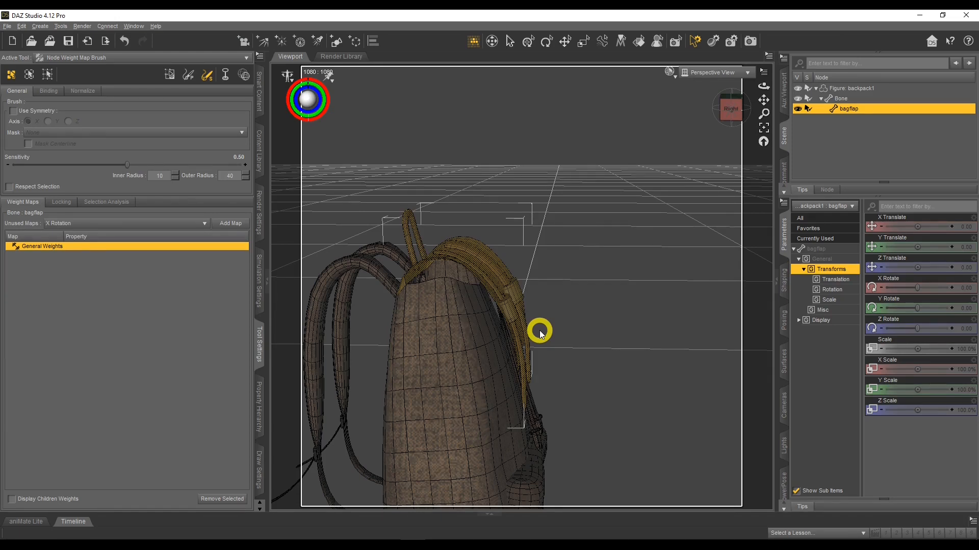
right_click(572, 210)
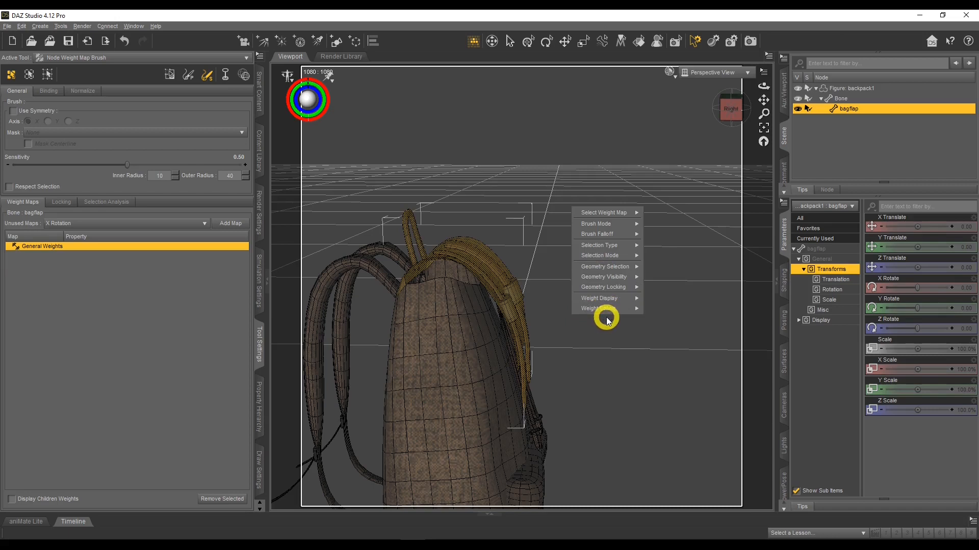
mouse_move(607, 309)
left_click(652, 310)
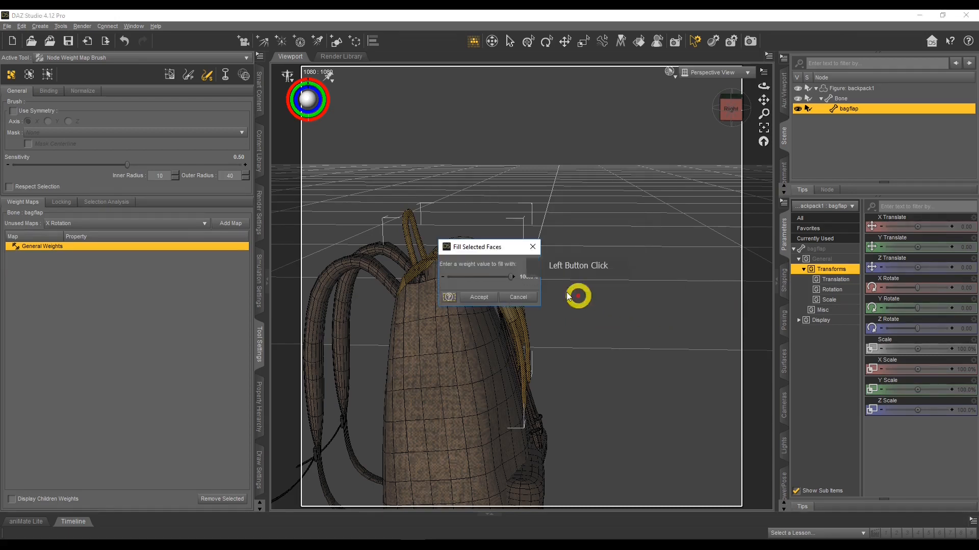
left_click(481, 297)
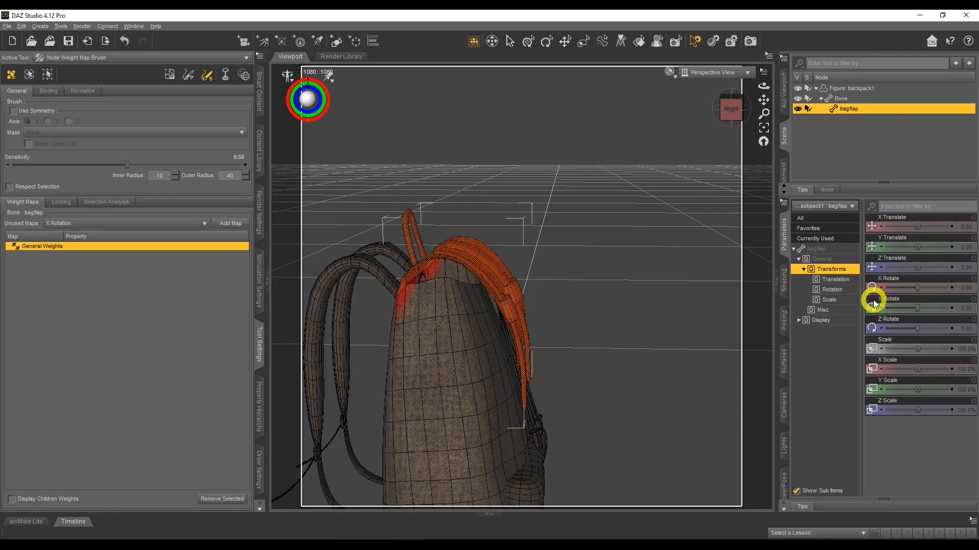
- Test the flap's bend by rotating the bagflap bone on X to -81.29 and -95.81, and bring it back to -17.42
mouse_move(918, 288)
left_mouse_down()
mouse_move(896, 294)
mouse_move(915, 292)
mouse_move(903, 287)
left_mouse_up()
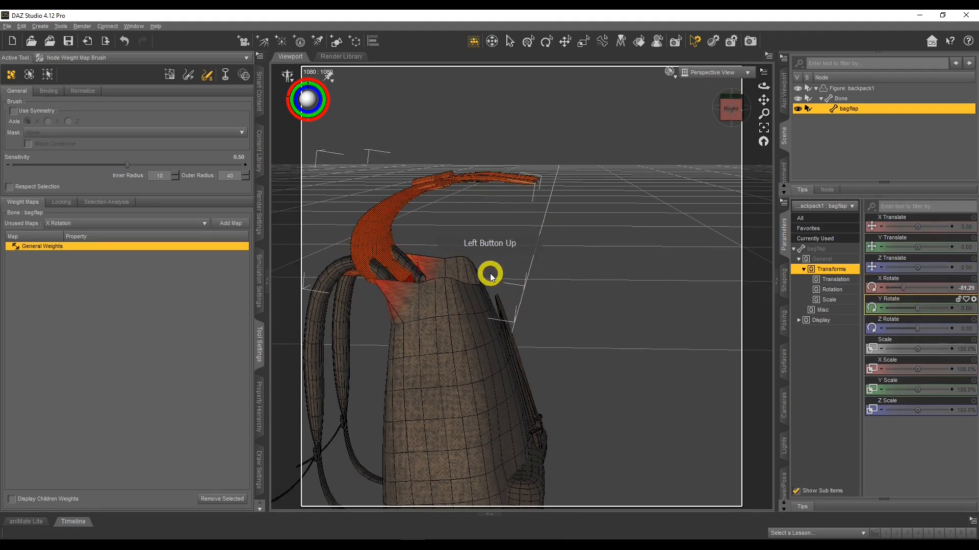
scroll(490, 274, "up", 3)
left_click_drag(763, 99, 550, 353)
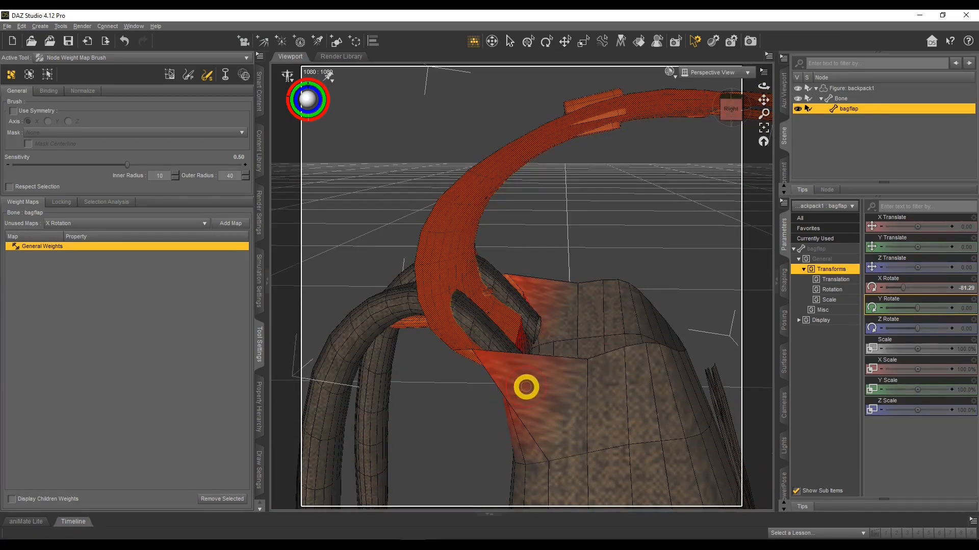
left_click_drag(903, 288, 900, 289)
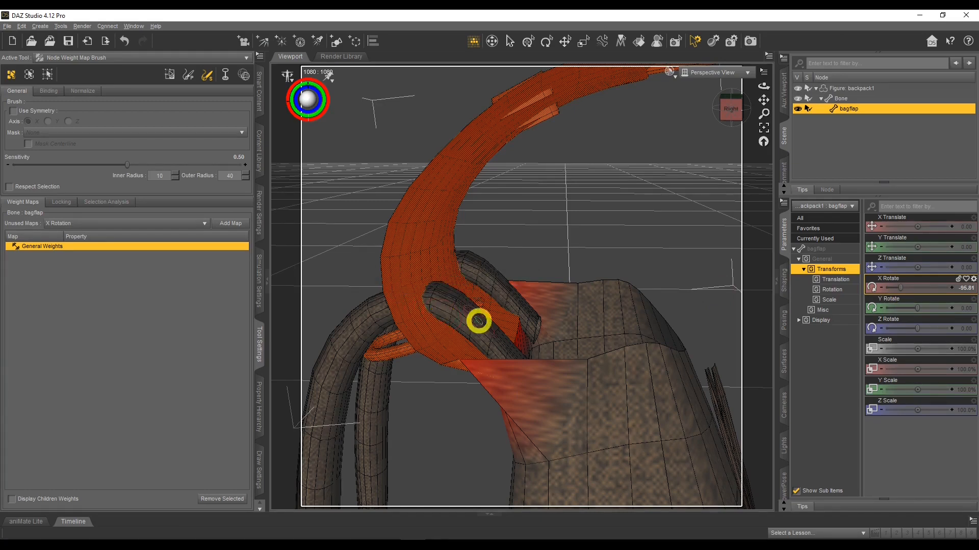
left_click_drag(898, 287, 914, 289)
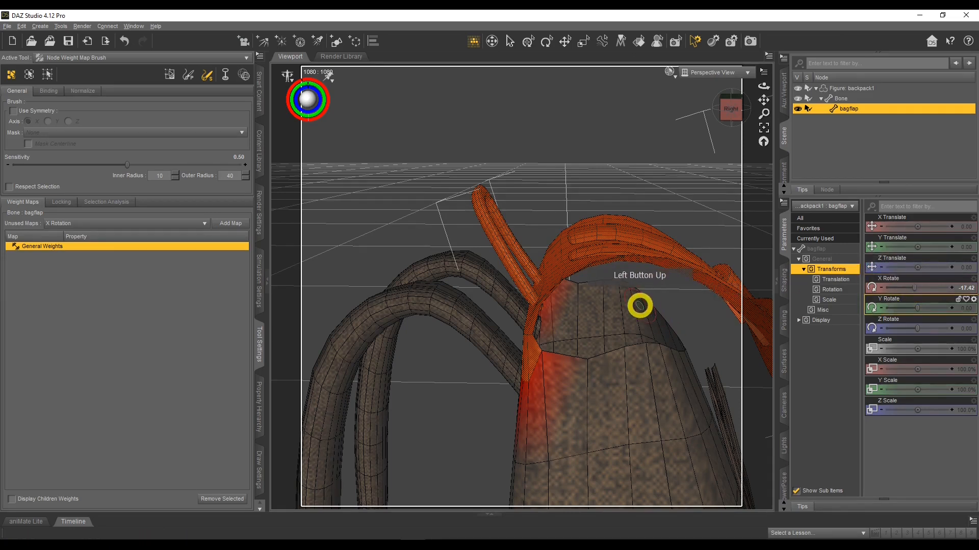
scroll(640, 304, "down", 4)
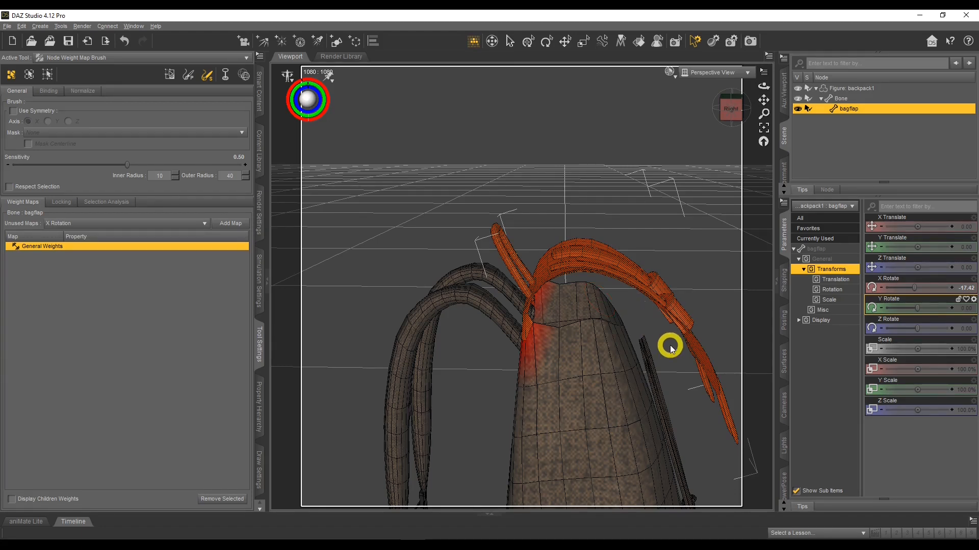
left_click_drag(764, 99, 763, 99)
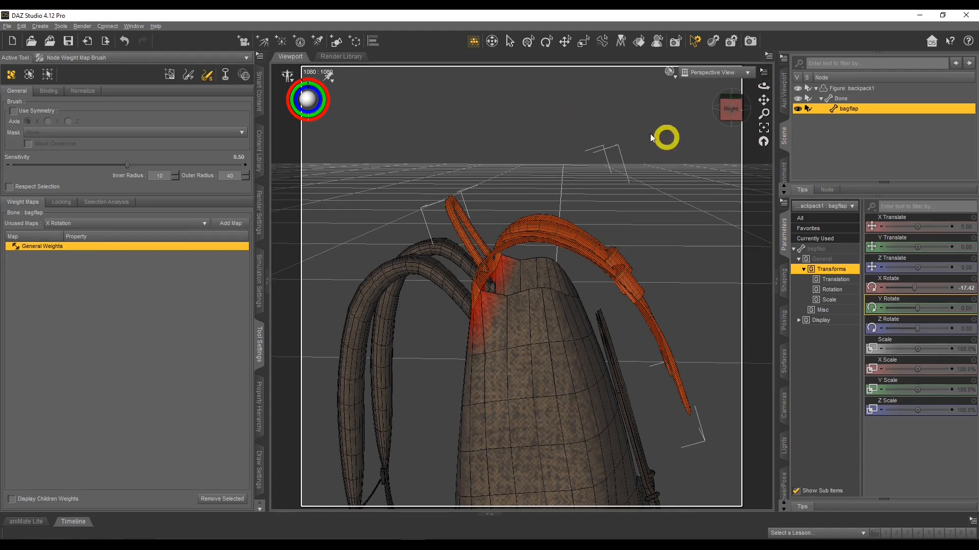
- Activate the Joint Editor and raise the bagflap bone's center point to Y 37.64
left_click(101, 57)
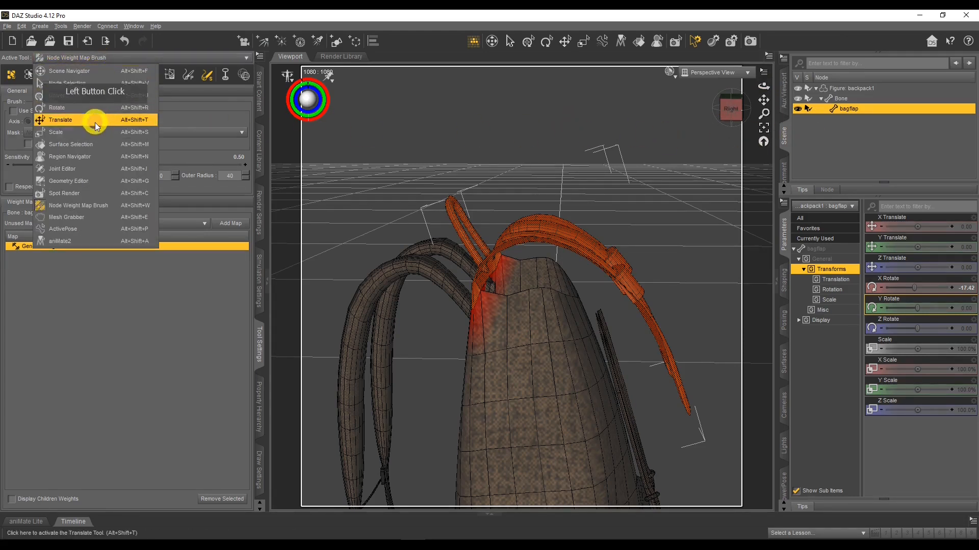
left_click(92, 169)
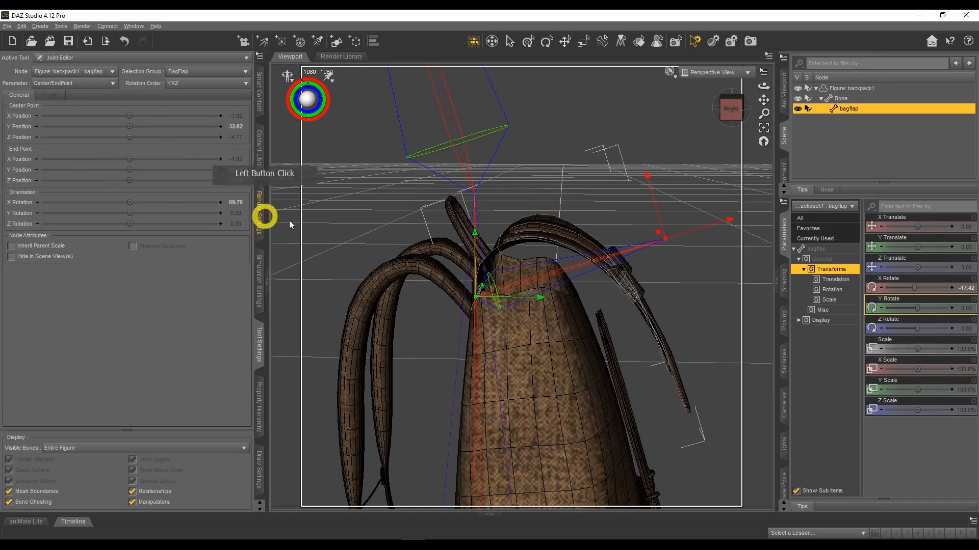
scroll(704, 273, "down", 5)
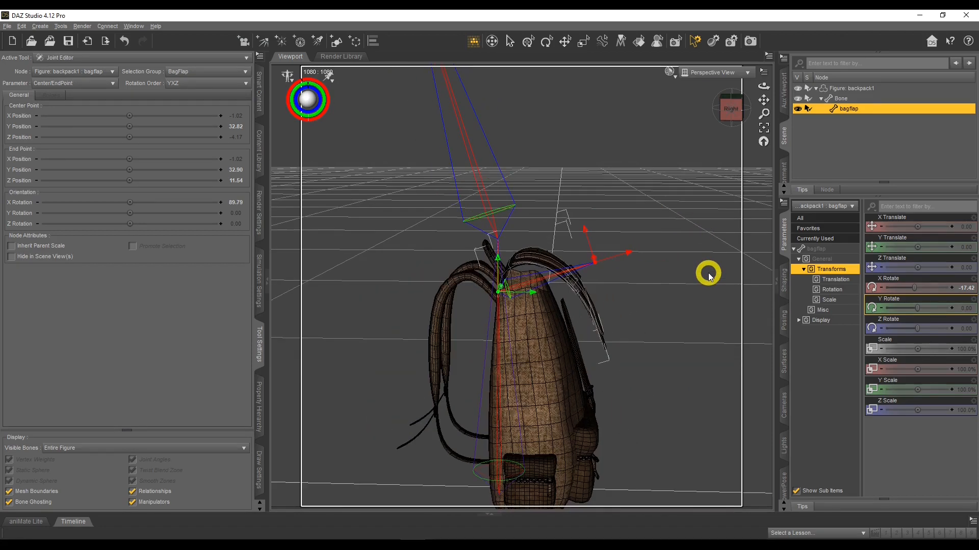
scroll(708, 274, "up", 5)
left_click_drag(763, 87, 763, 92)
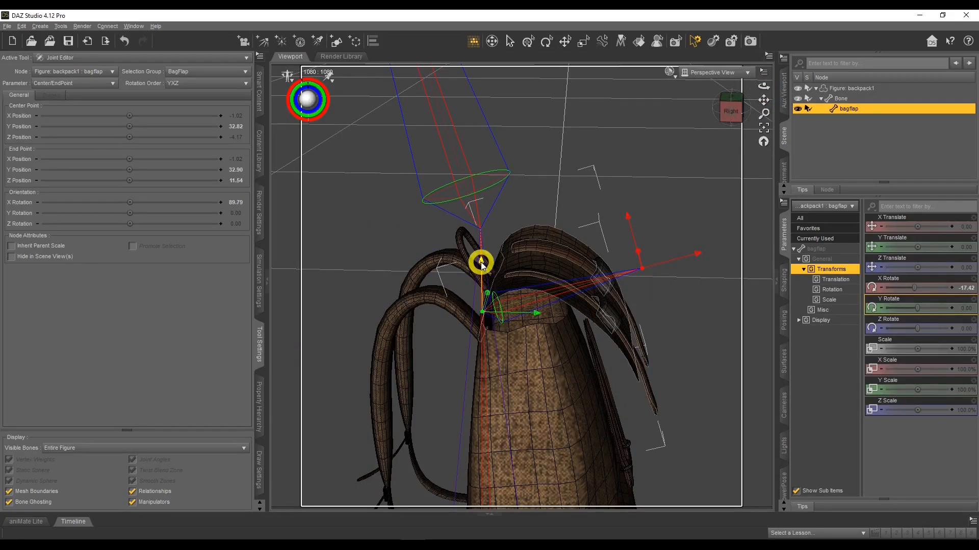
left_click_drag(481, 263, 484, 213)
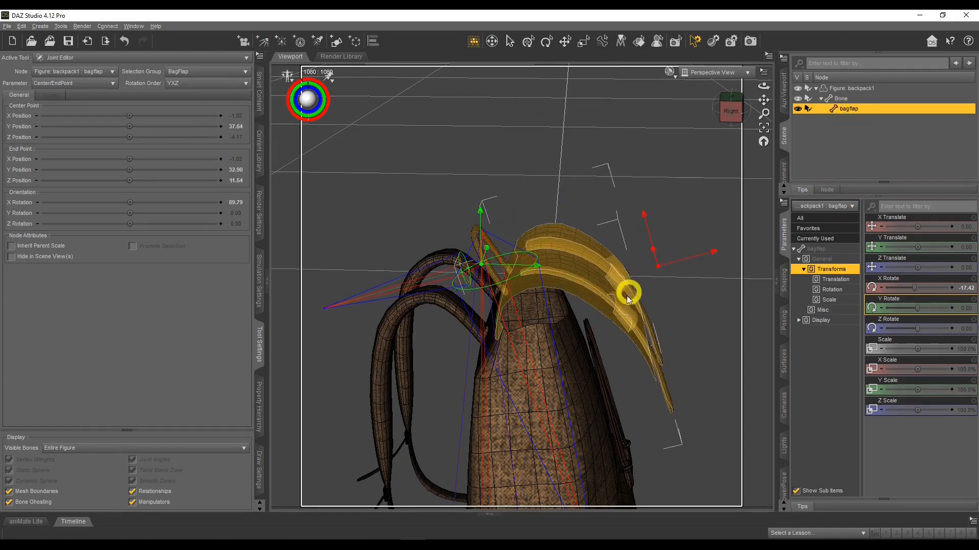
- Move the bagflap center point to Y 35.07, Z -1.08 and test the bend at X Rotate -78.39, returning to -2.90
left_click_drag(916, 287, 915, 286)
left_click_drag(481, 213, 479, 250)
left_click_drag(533, 295, 566, 294)
mouse_move(515, 242)
left_mouse_down()
mouse_move(510, 202)
mouse_move(522, 244)
left_mouse_up()
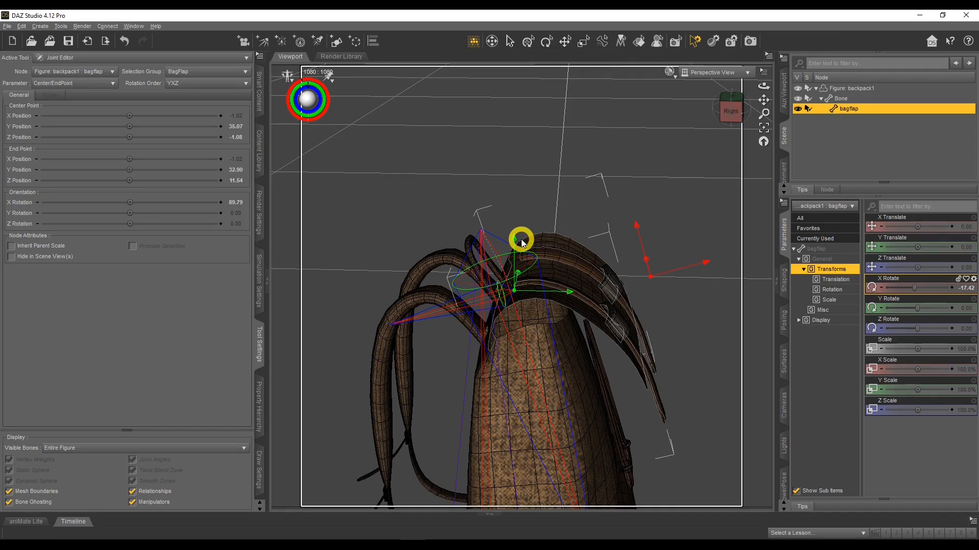
left_click_drag(917, 287, 901, 289)
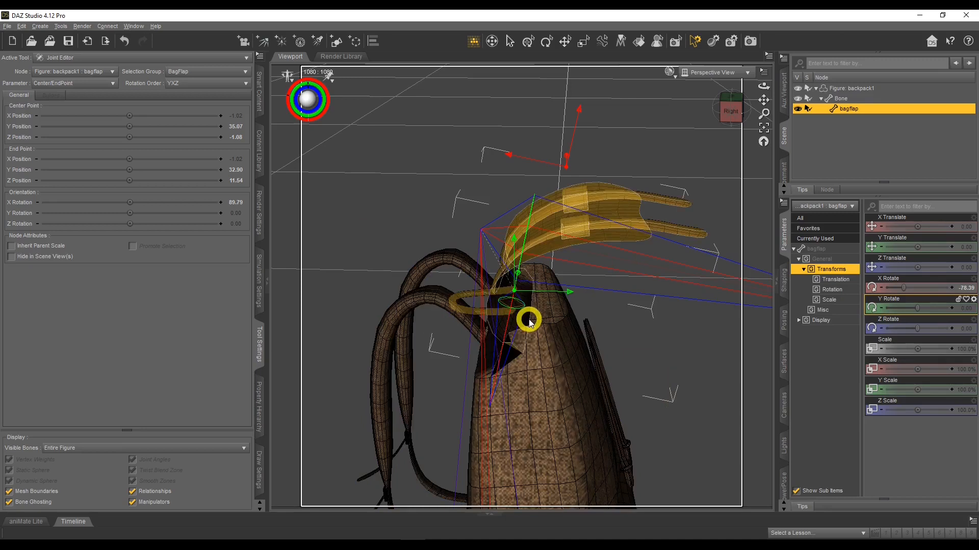
left_click_drag(903, 288, 916, 290)
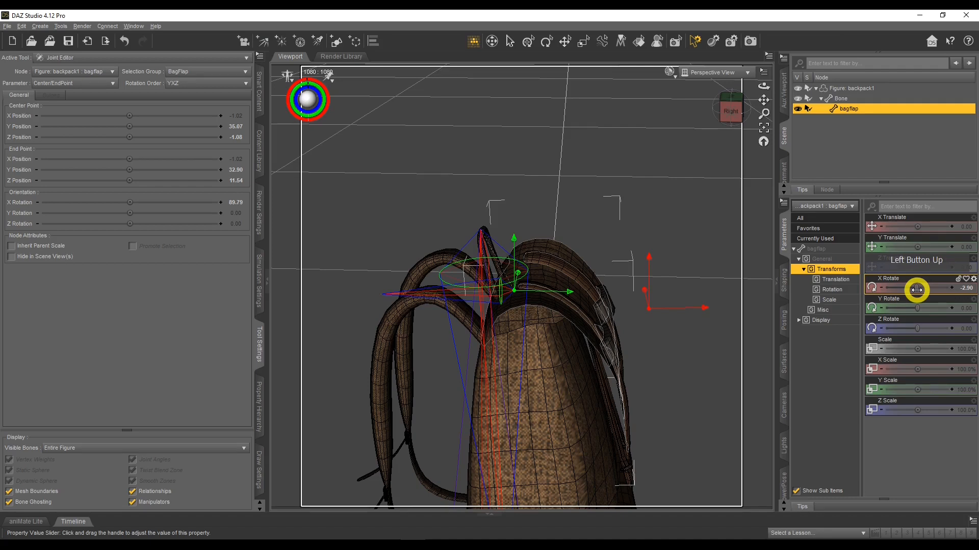
- Move the bagflap center point to Y 32.73, Z -4.26 and test the flap at X Rotate -11.61
left_click_drag(570, 291, 538, 294)
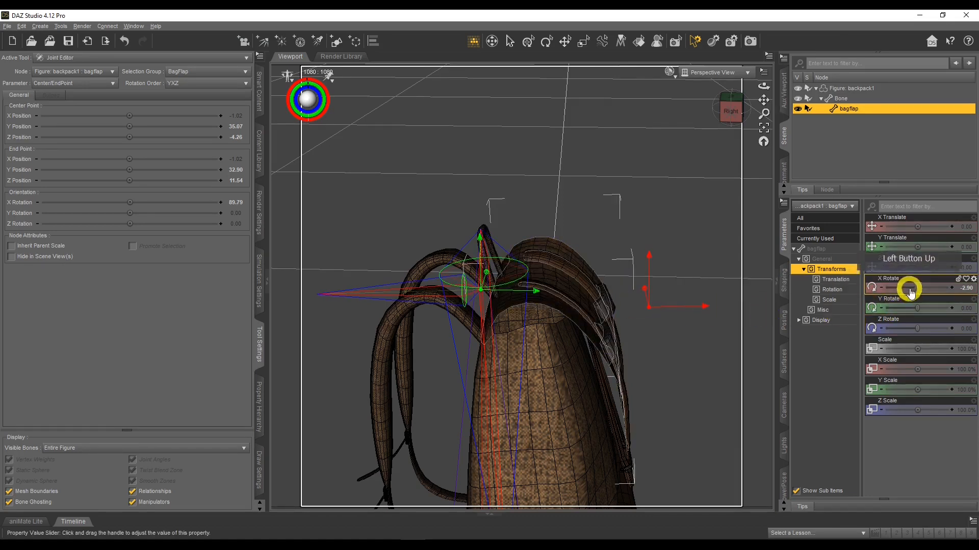
mouse_move(913, 284)
left_mouse_down()
mouse_move(903, 285)
mouse_move(915, 284)
left_mouse_up()
left_click_drag(477, 236, 477, 261)
left_click_drag(911, 288, 915, 281)
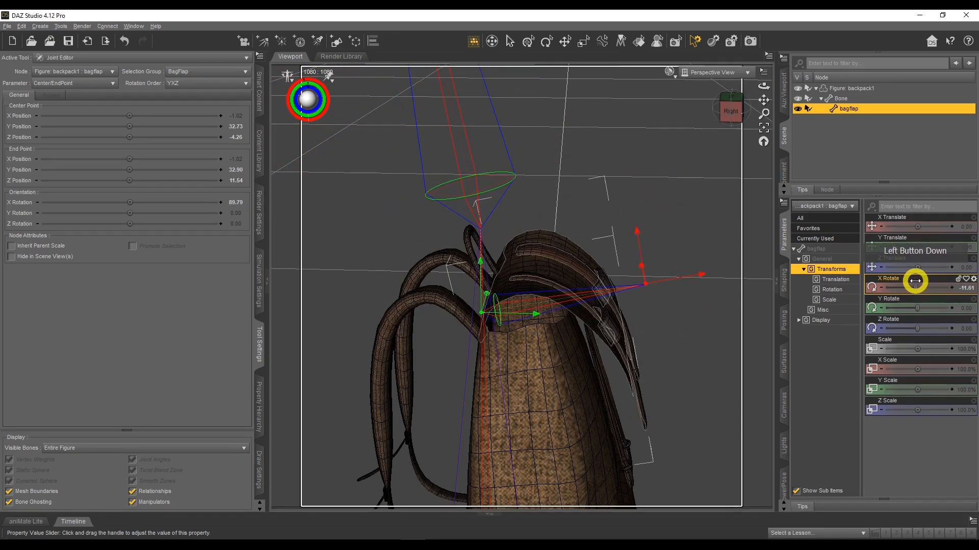
- Move the bagflap bone's center point to Y 34.63, Z -2.75 and its end point to Z 6.53, with X Rotate at -5.81
left_click_drag(534, 314, 544, 314)
mouse_move(915, 288)
left_mouse_down()
mouse_move(904, 289)
mouse_move(913, 289)
left_mouse_up()
left_click(916, 288, "alt")
left_click_drag(699, 315, 647, 315)
left_click_drag(492, 313, 496, 294)
mouse_move(916, 288)
left_mouse_down()
mouse_move(902, 286)
mouse_move(914, 287)
left_mouse_up()
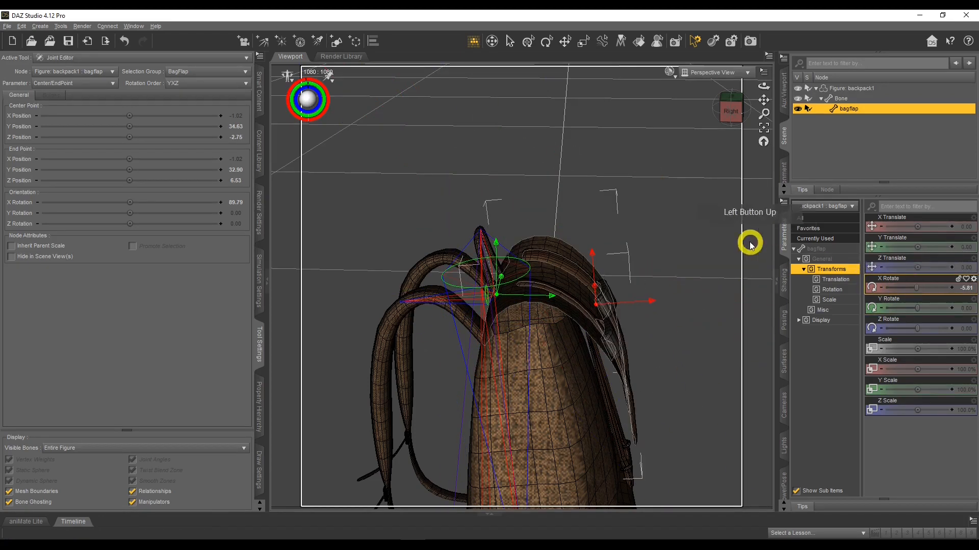
- Align the bagflap bone with Align Node and test its bend at X Rotate -72.58, returning to -5.81
right_click(654, 213)
mouse_move(680, 272)
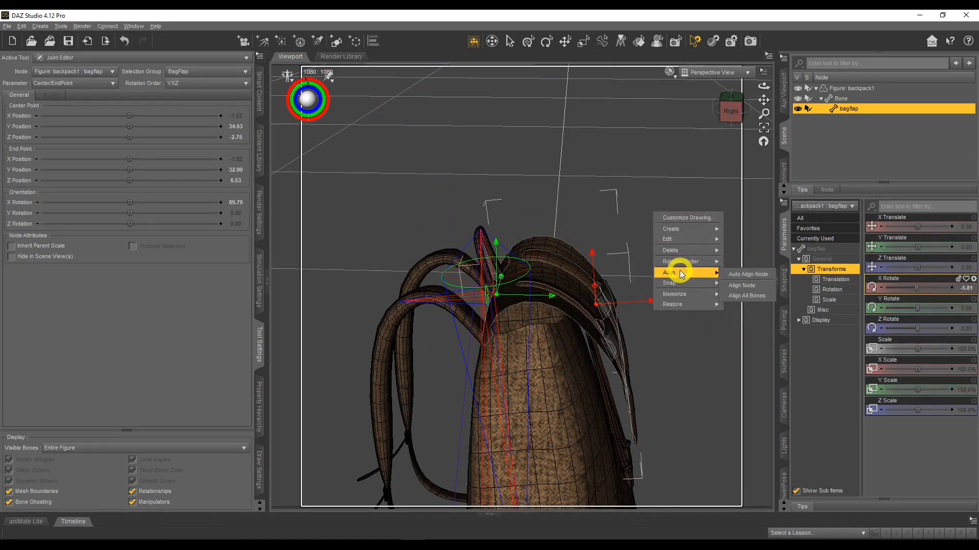
left_click(742, 284)
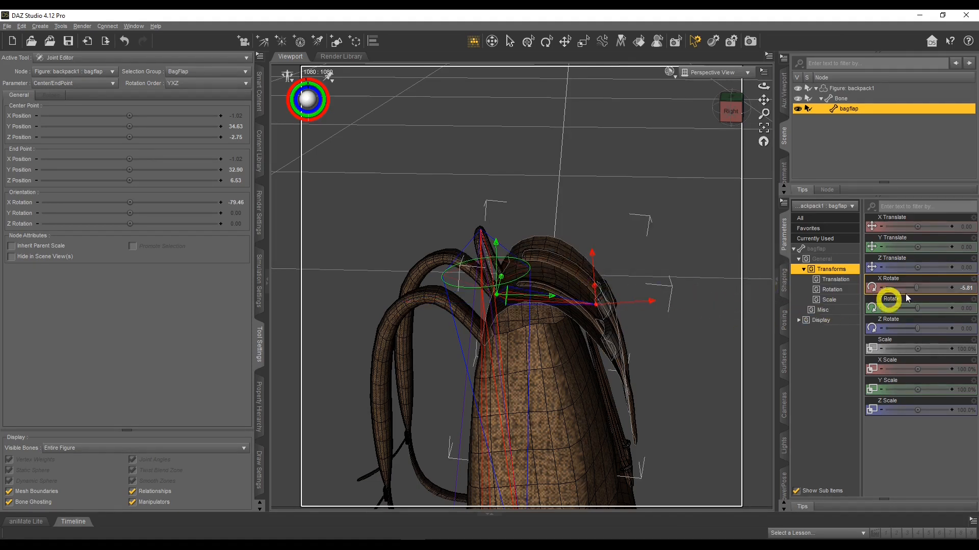
left_click_drag(914, 286, 900, 286)
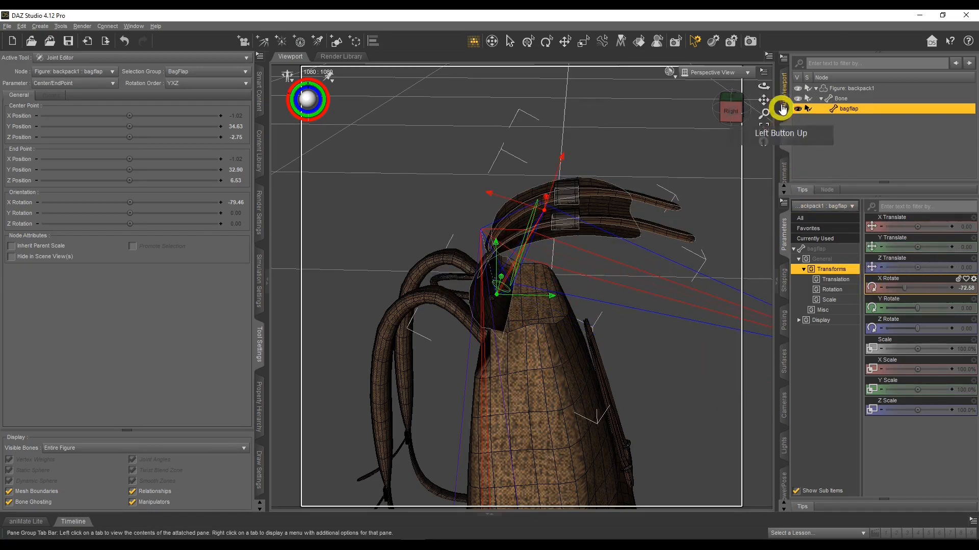
left_click_drag(768, 84, 767, 85)
left_click_drag(900, 286, 916, 287)
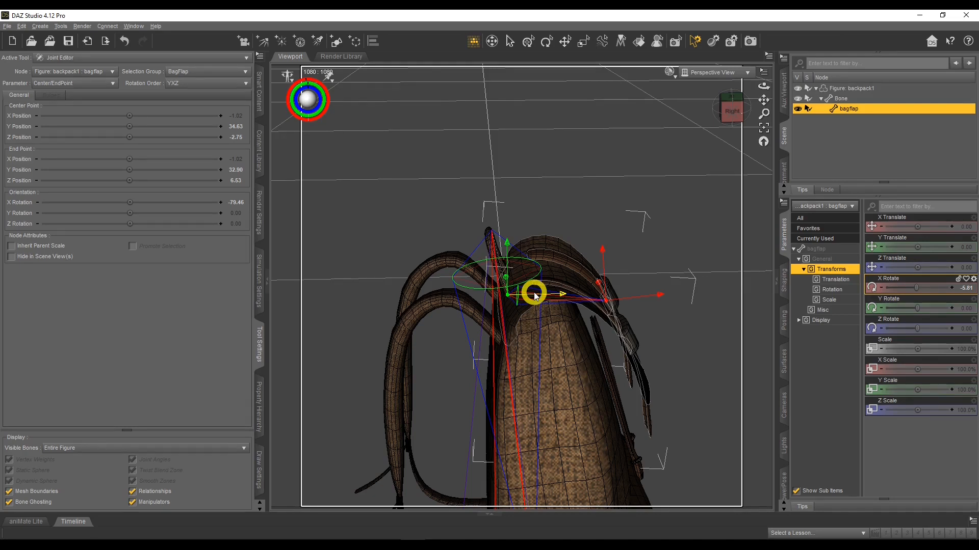
- Activate the Node Weight Map Brush and open the flap to X Rotate -29.03, viewing the backpack's strap side
left_click(149, 57)
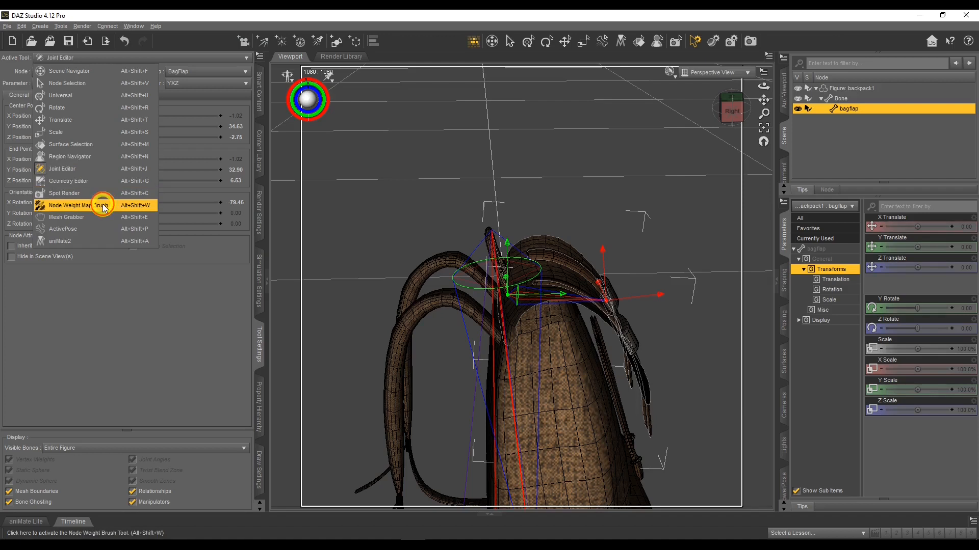
left_click(103, 207)
left_click(507, 282)
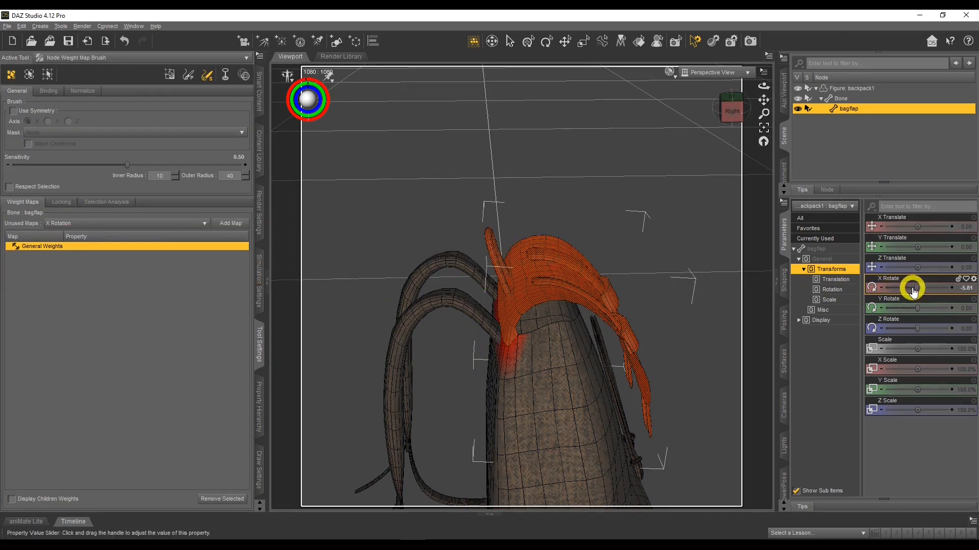
mouse_move(914, 291)
left_mouse_down()
mouse_move(899, 288)
mouse_move(910, 286)
left_mouse_up()
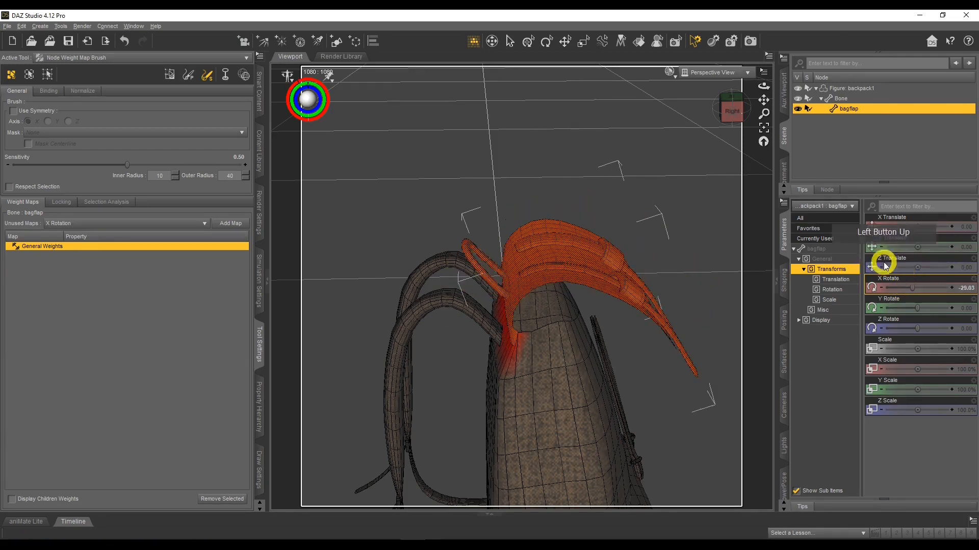
left_click_drag(766, 89, 765, 91)
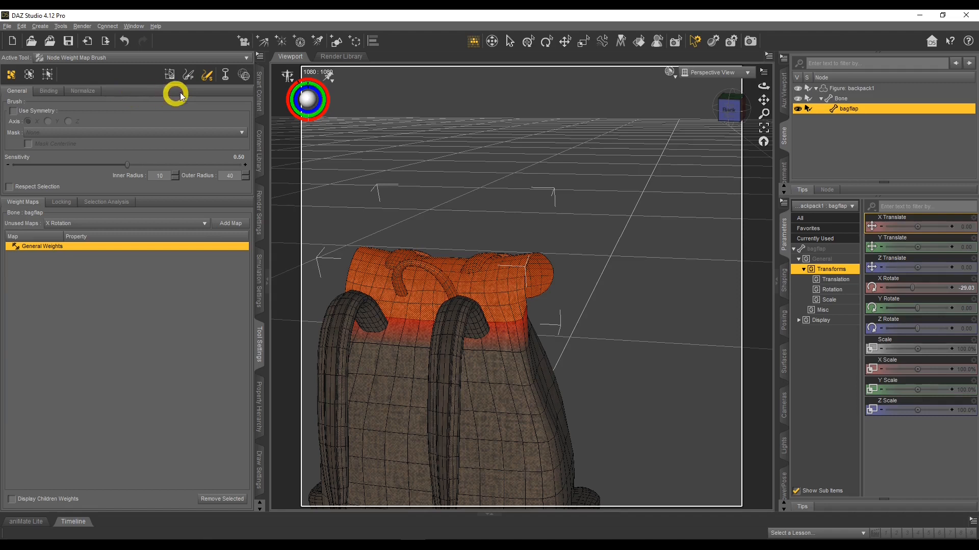
- Smooth the bagflap weights along the seam between the flap and the bag's back using the Smooth brush
left_click(205, 78)
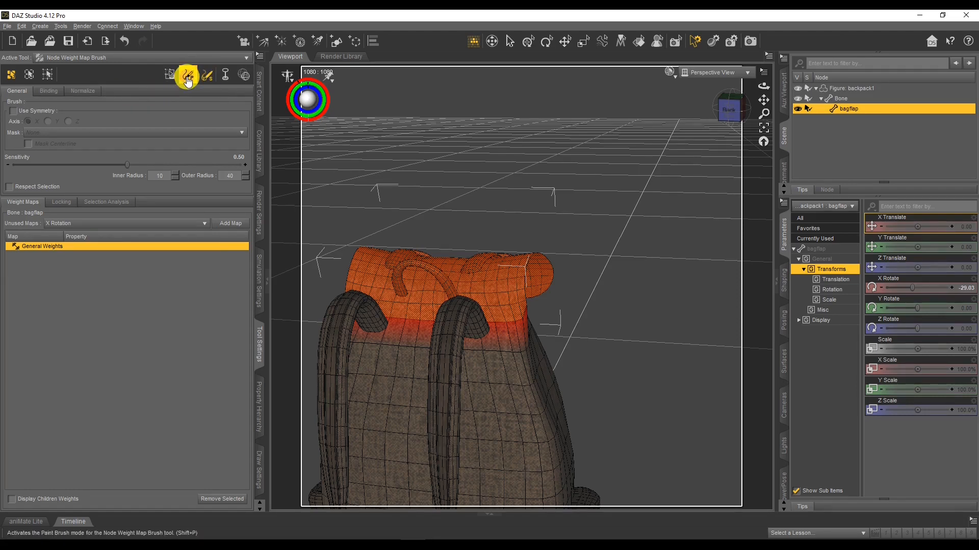
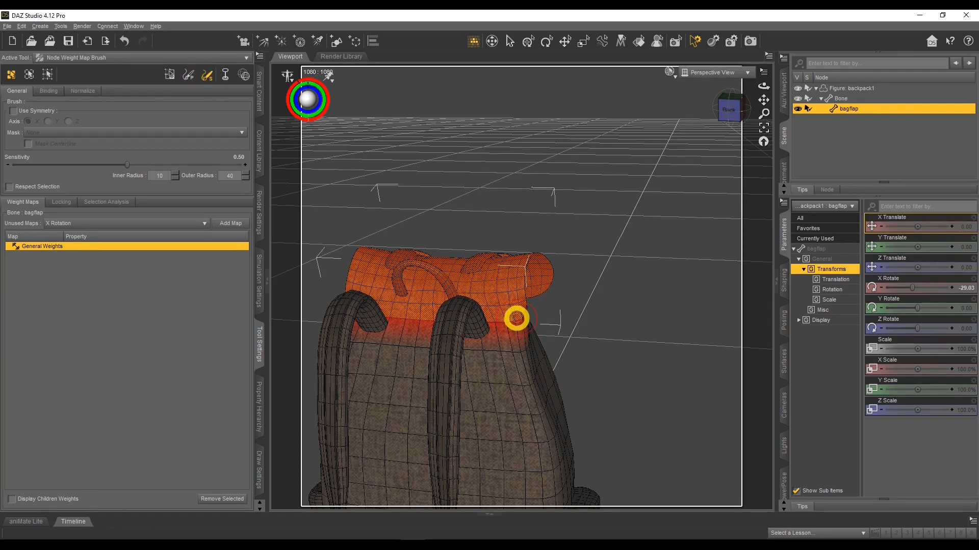
mouse_move(518, 326)
left_mouse_down()
mouse_move(496, 328)
mouse_move(520, 316)
mouse_move(458, 327)
mouse_move(411, 321)
mouse_move(485, 368)
mouse_move(476, 360)
left_mouse_up()
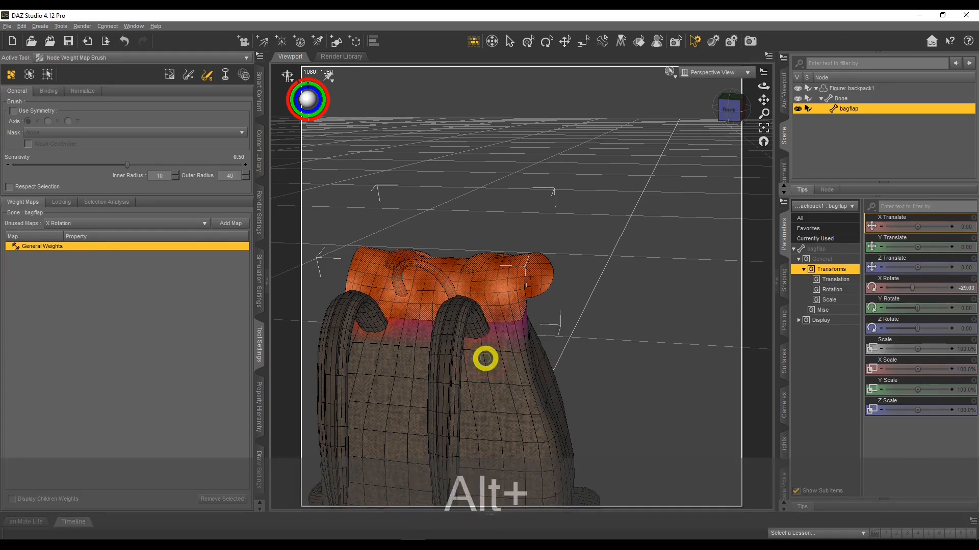
mouse_move(520, 327)
left_mouse_down("alt")
mouse_move(504, 315)
mouse_move(452, 321)
mouse_move(393, 313)
mouse_move(497, 319)
mouse_move(376, 311)
left_mouse_up("alt")
- Smooth the bagflap weights at one side corner of the flap seam, beside the shoulder strap
left_click_drag(759, 90, 762, 83)
left_click_drag(461, 358, 451, 358)
scroll(451, 357, "down", 3)
scroll(451, 358, "up", 5)
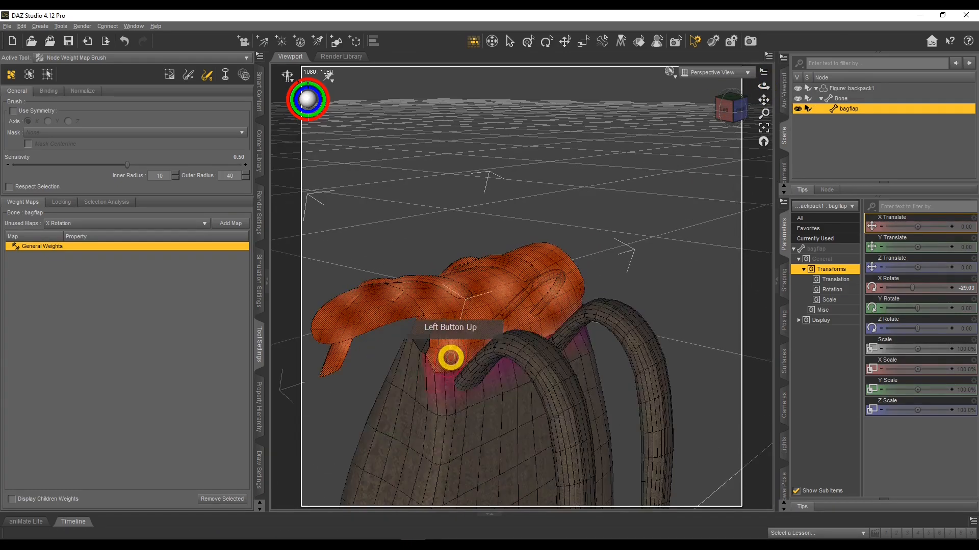
scroll(451, 357, "up", 2)
mouse_move(413, 385)
left_mouse_down()
mouse_move(404, 391)
mouse_move(417, 404)
mouse_move(431, 376)
left_mouse_up()
- Smooth the bagflap weights at the opposite side corner of the flap seam
mouse_move(764, 95)
left_mouse_down()
mouse_move(763, 86)
mouse_move(688, 166)
left_mouse_up()
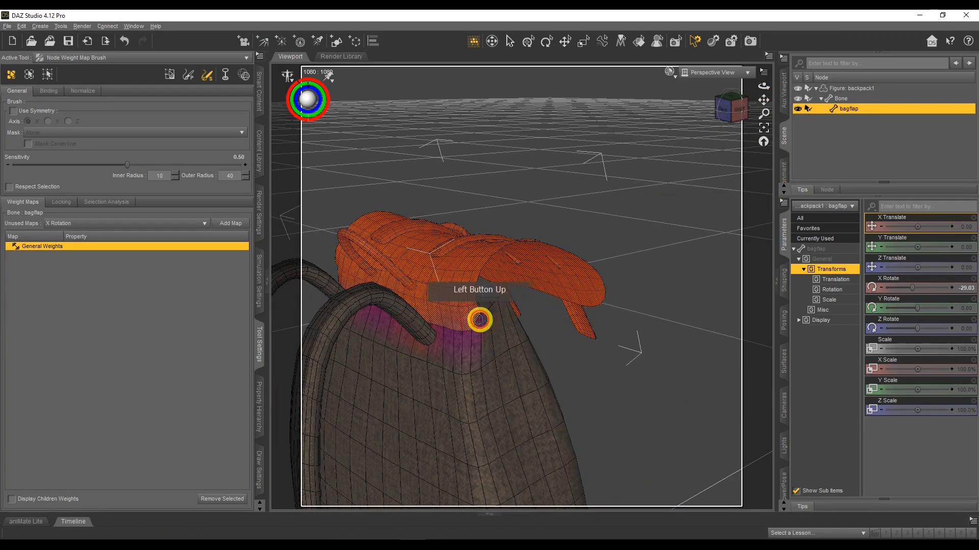
mouse_move(471, 320)
left_mouse_down()
mouse_move(492, 324)
mouse_move(459, 315)
left_mouse_up()
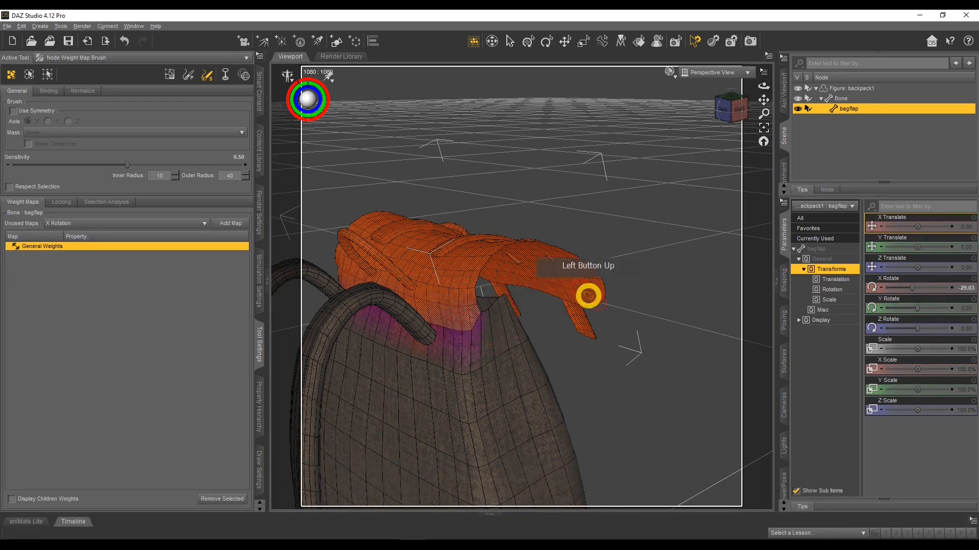
left_click_drag(763, 86, 394, 280)
left_click_drag(443, 304, 448, 308, "alt")
- Open the flap further on X and smooth the weights around the bag's upper edge and flap seam
left_click_drag(913, 288, 905, 288)
mouse_move(763, 86)
left_mouse_down()
mouse_move(483, 360)
mouse_move(767, 87)
mouse_move(637, 168)
left_mouse_up()
left_click_drag(520, 278, 529, 275, "alt")
left_click_drag(764, 86, 713, 102)
left_click_drag(548, 285, 557, 286, "alt")
left_click_drag(763, 86, 662, 153)
left_click_drag(604, 295, 614, 297, "alt")
left_click_drag(763, 85, 616, 276)
left_click_drag(456, 334, 463, 337, "alt")
- Continue smoothing the remaining rough weight transitions where the flap joins the bag, working from several angles
mouse_move(763, 85)
left_mouse_down()
mouse_move(552, 351)
mouse_move(601, 225)
left_mouse_up()
left_click_drag(489, 415, 503, 424, "alt")
left_click_drag(764, 85, 663, 127)
left_click_drag(491, 300, 496, 297, "alt")
left_click(546, 183, "alt")
left_click(481, 249)
mouse_move(764, 85)
left_mouse_down()
mouse_move(612, 127)
mouse_move(763, 90)
mouse_move(714, 133)
left_mouse_up()
left_click_drag(550, 285, 554, 288, "alt")
left_click_drag(764, 86, 724, 132)
- Open the flap to X Rotate -121.94, touch up the seam weights and check the bend from the side
left_click_drag(906, 287, 900, 287)
left_click_drag(763, 86, 734, 117)
left_click_drag(900, 287, 896, 287)
mouse_move(763, 86)
left_mouse_down()
mouse_move(666, 158)
mouse_move(769, 88)
mouse_move(724, 117)
left_mouse_up()
left_click(538, 360)
left_click(526, 334)
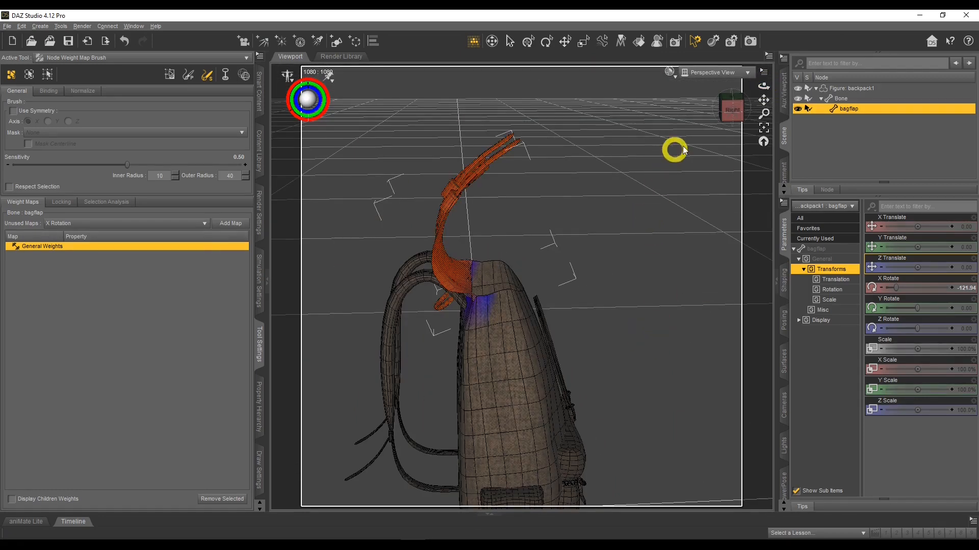
left_click_drag(760, 104, 760, 87)
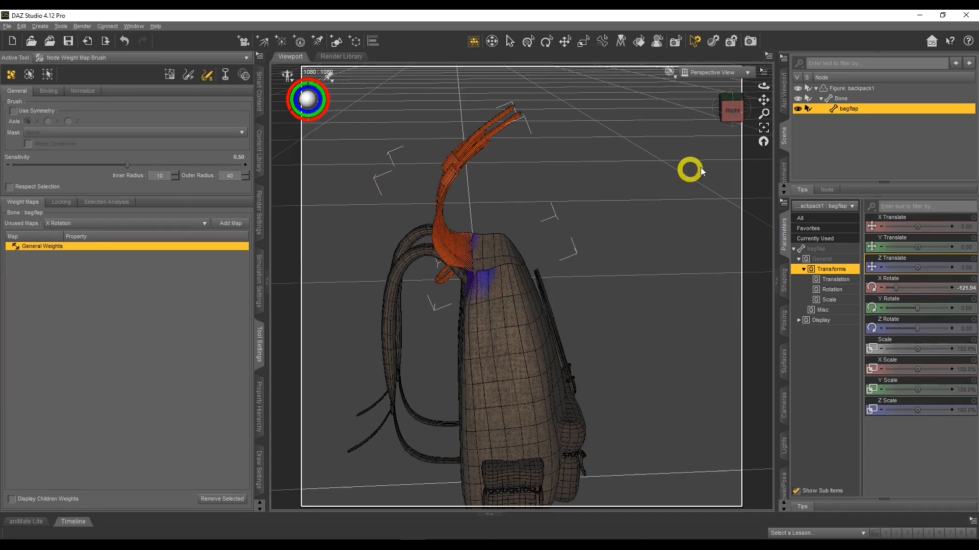
left_click_drag(763, 104, 659, 145)
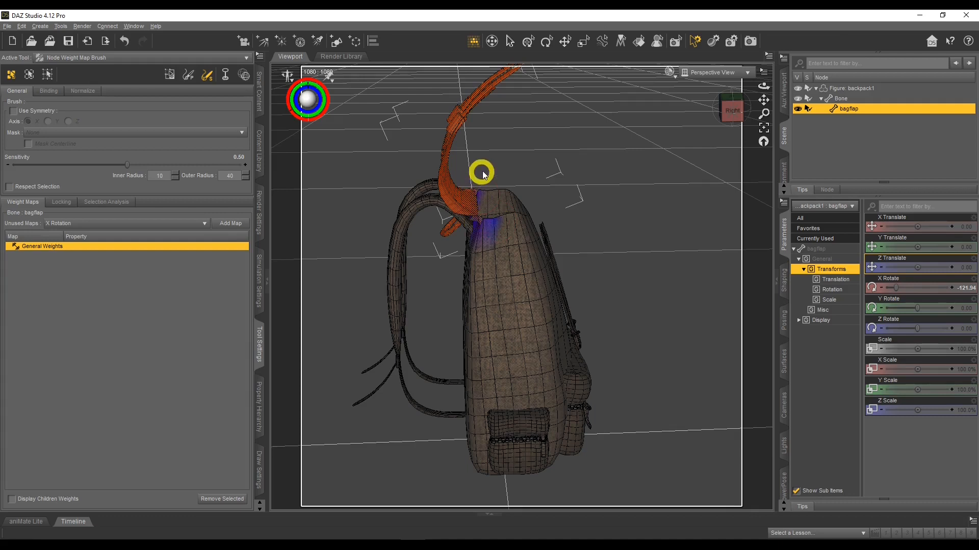
- Switch the weight brush to Paint Brush mode and paint bagflap weight onto the side of the bag's body
left_click(189, 78)
left_click(495, 299)
mouse_move(494, 299)
left_mouse_down()
mouse_move(497, 342)
mouse_move(496, 291)
mouse_move(493, 321)
mouse_move(500, 301)
left_mouse_up()
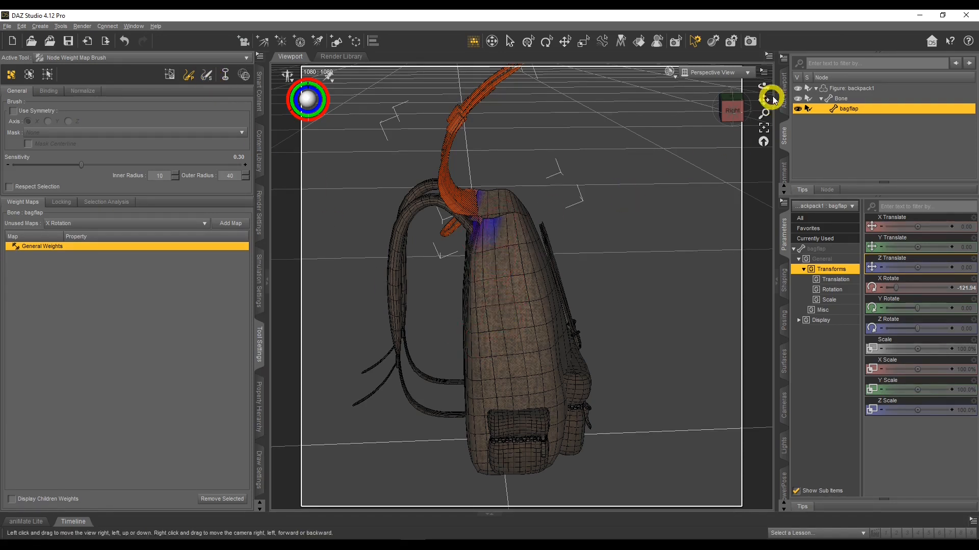
- Examine the flap bend from behind and from the side, easing X Rotate to -116.13
left_click_drag(764, 90, 764, 88)
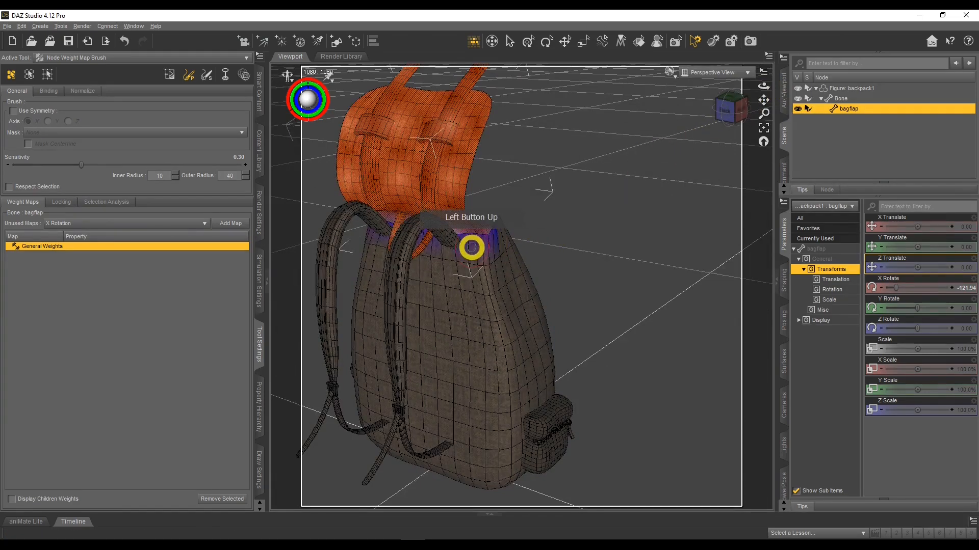
left_click_drag(763, 87, 763, 87)
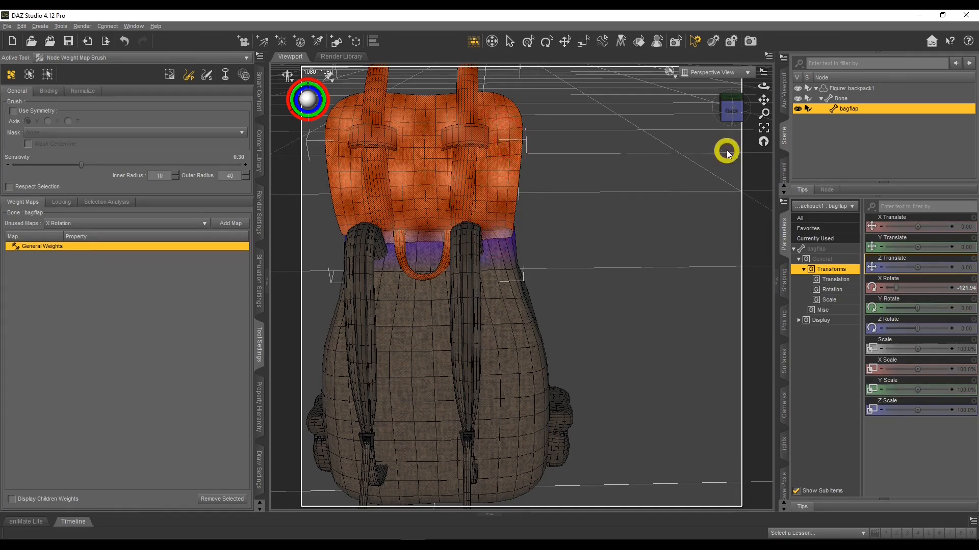
mouse_move(760, 92)
left_mouse_down()
mouse_move(767, 87)
mouse_move(760, 100)
left_mouse_up()
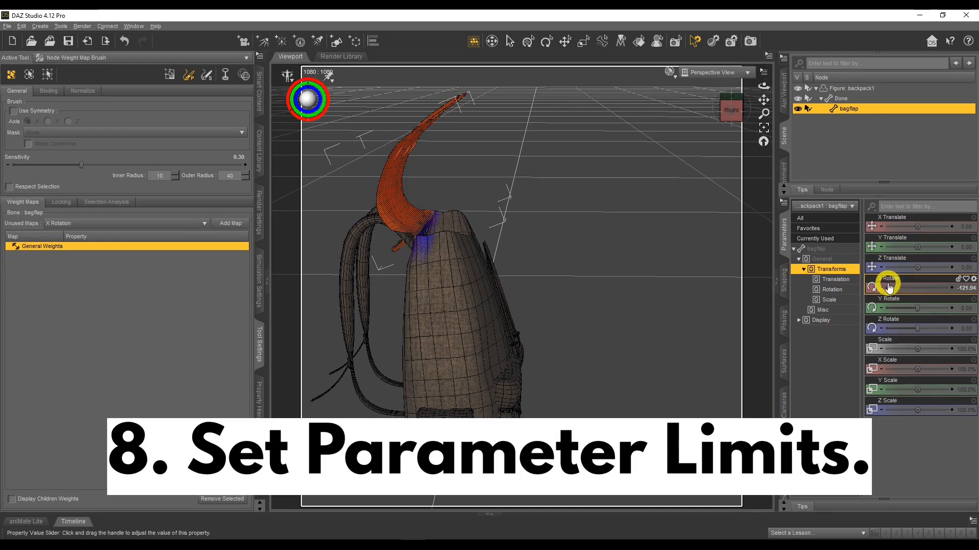
left_click_drag(897, 287, 897, 283)
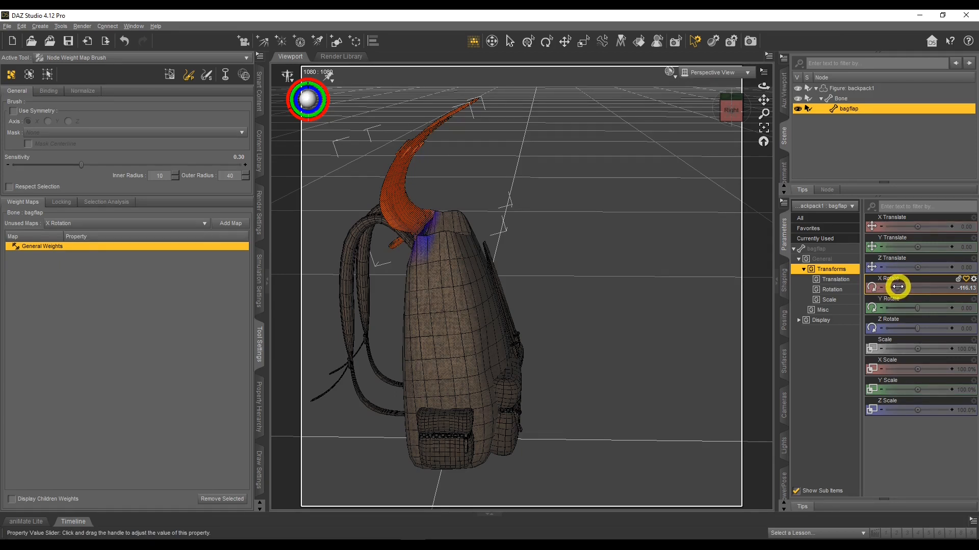
left_click_drag(763, 99, 514, 199)
left_click_drag(764, 99, 761, 85)
- Test the flap's opening limit at X Rotate -126.74 from an angled view, and return it to 0
left_click_drag(906, 291, 895, 285)
left_click_drag(764, 90, 764, 92)
left_click(952, 289)
left_click_drag(952, 289, 963, 290)
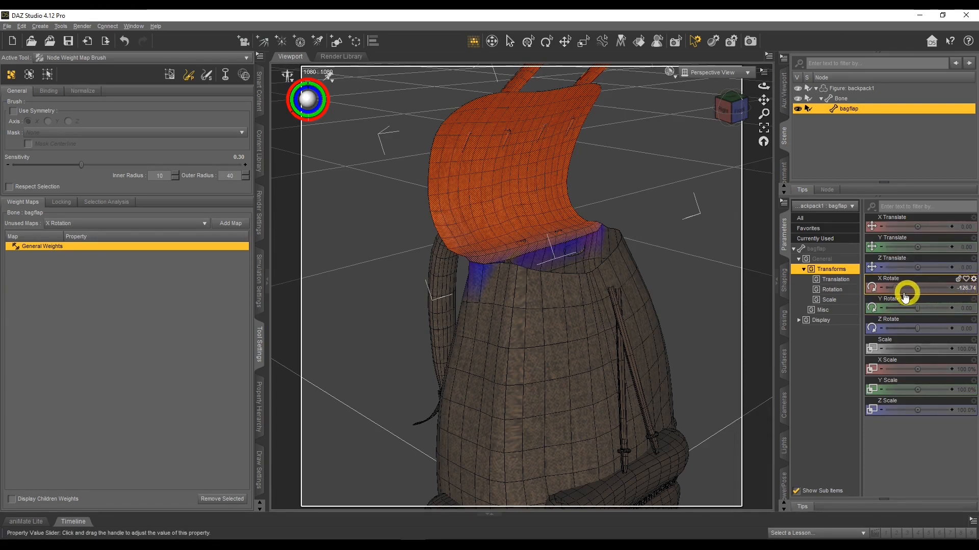
left_click_drag(893, 286, 917, 285)
left_click_drag(763, 84, 764, 87)
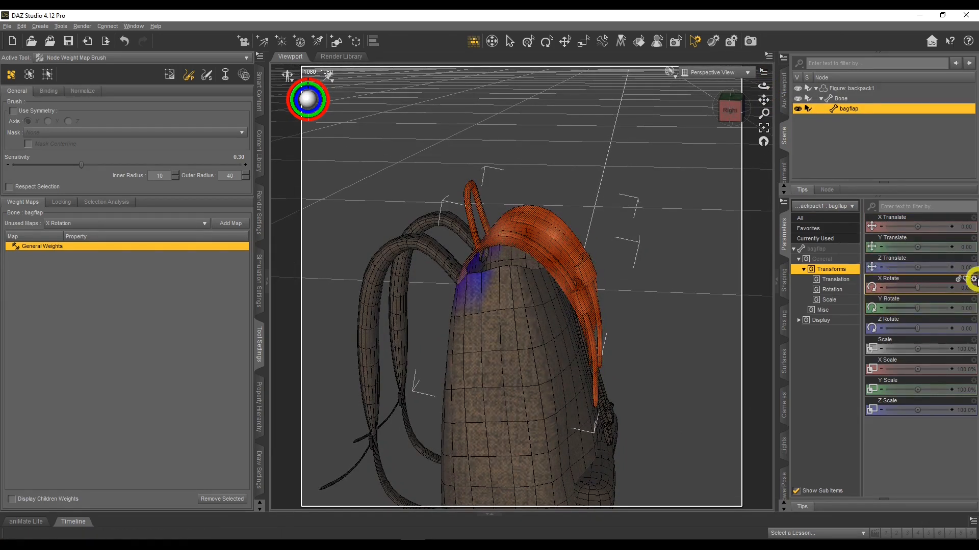
- Open the parameter settings for bagflap's X Rotate and change its label to Bag Flap Open
left_click(974, 279)
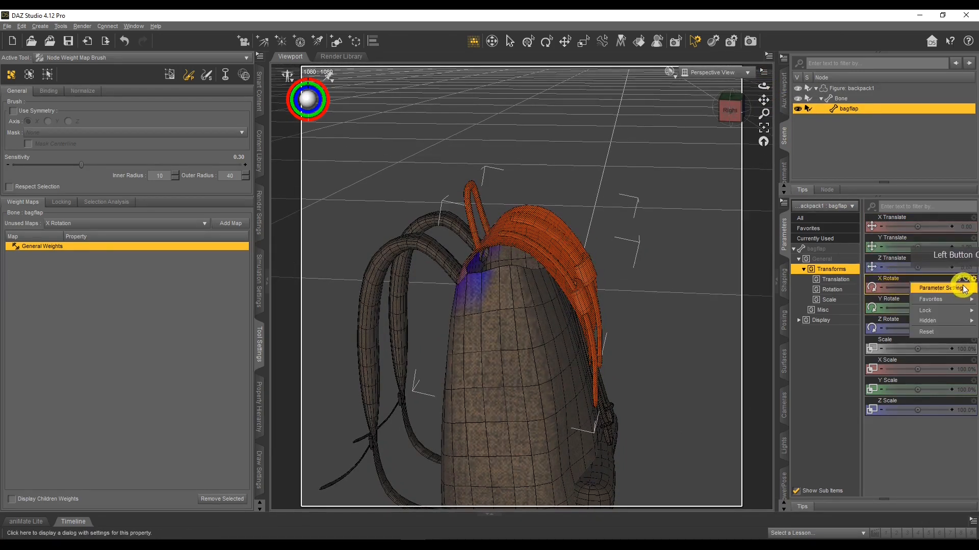
left_click(965, 288)
left_click(540, 275)
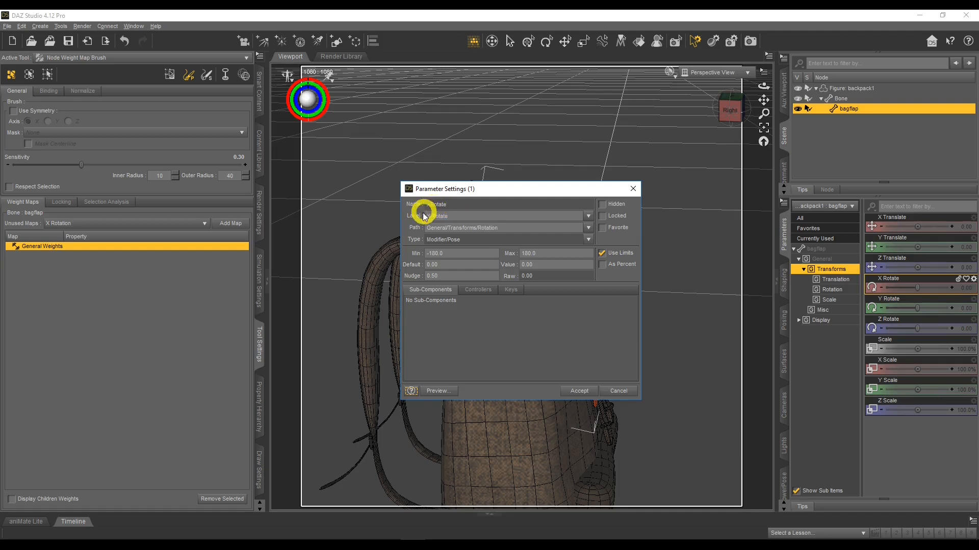
left_click_drag(464, 216, 414, 225)
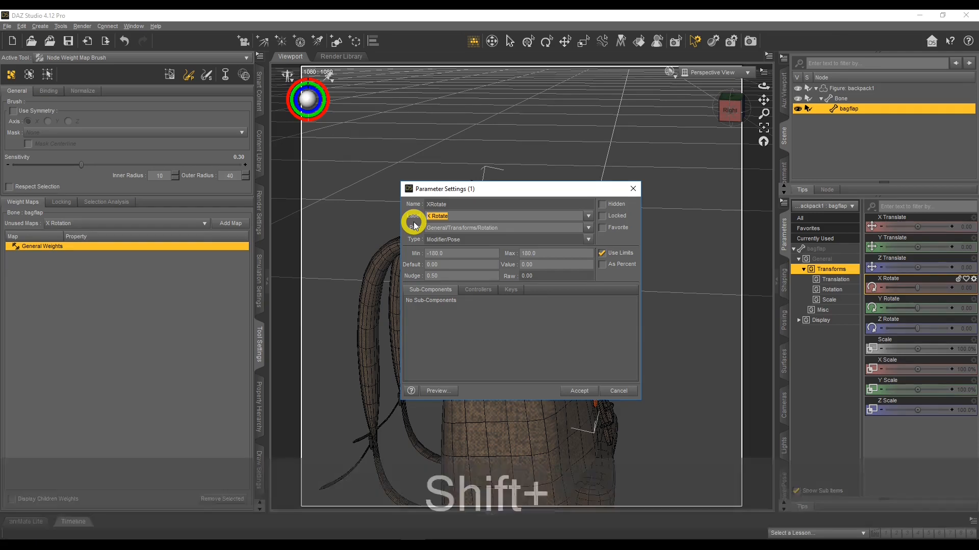
type("Bag Flap Open")
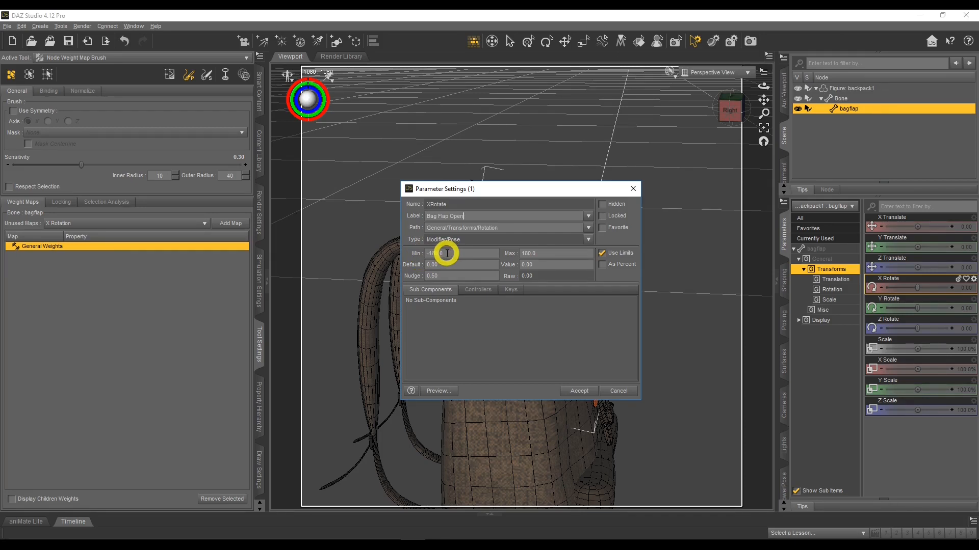
- Limit the Bag Flap Open parameter to a maximum of 0 and a minimum of -120
left_click_drag(530, 253, 521, 253)
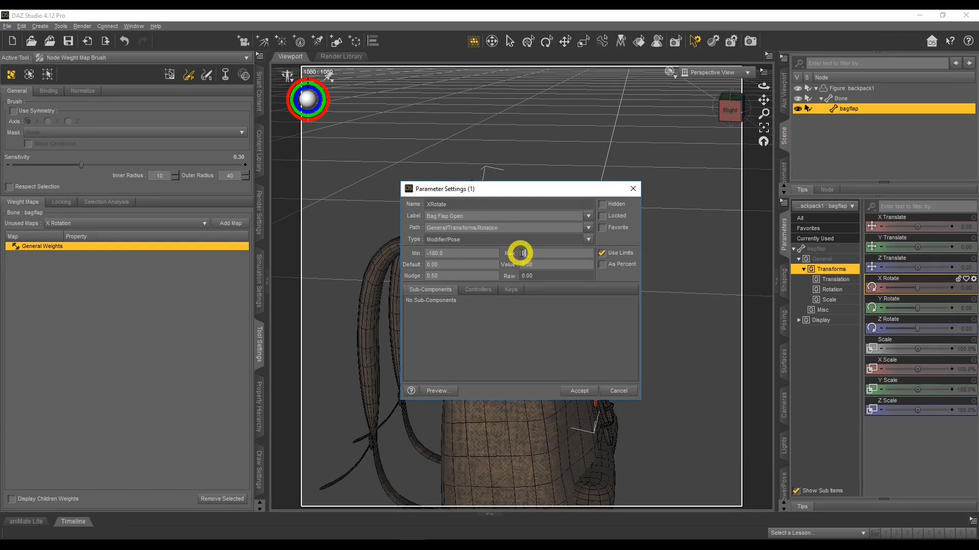
left_click(453, 255)
left_click_drag(453, 254, 542, 253)
type("-")
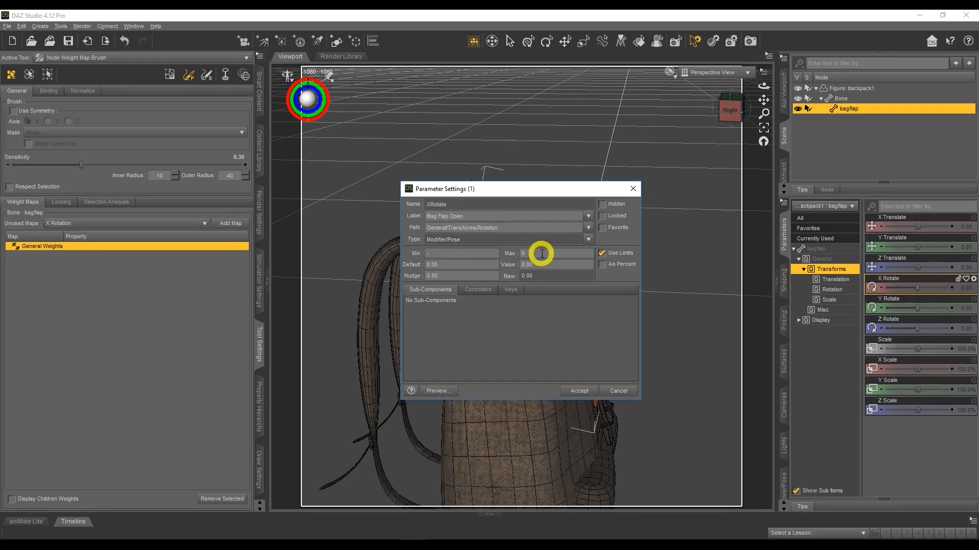
type("120")
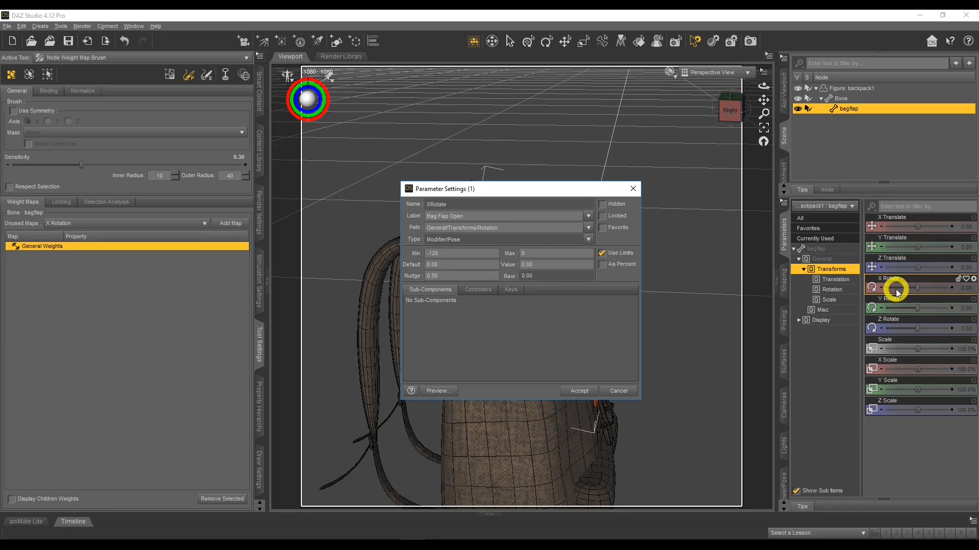
- Set the parameter's nudge to 1.00, keep Use Limits on and accept the settings
left_click(430, 276)
left_click_drag(431, 276, 421, 275)
type("15")
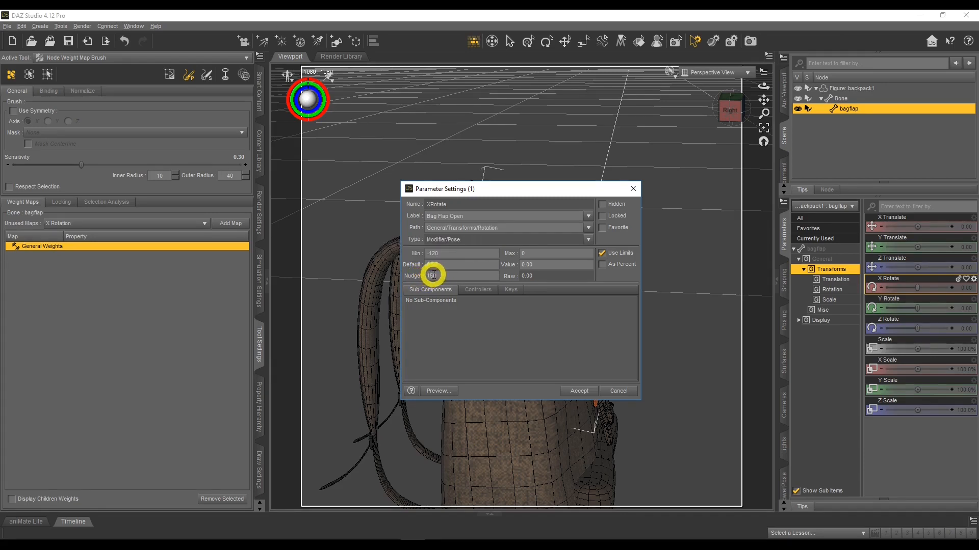
type("0")
left_click(482, 275)
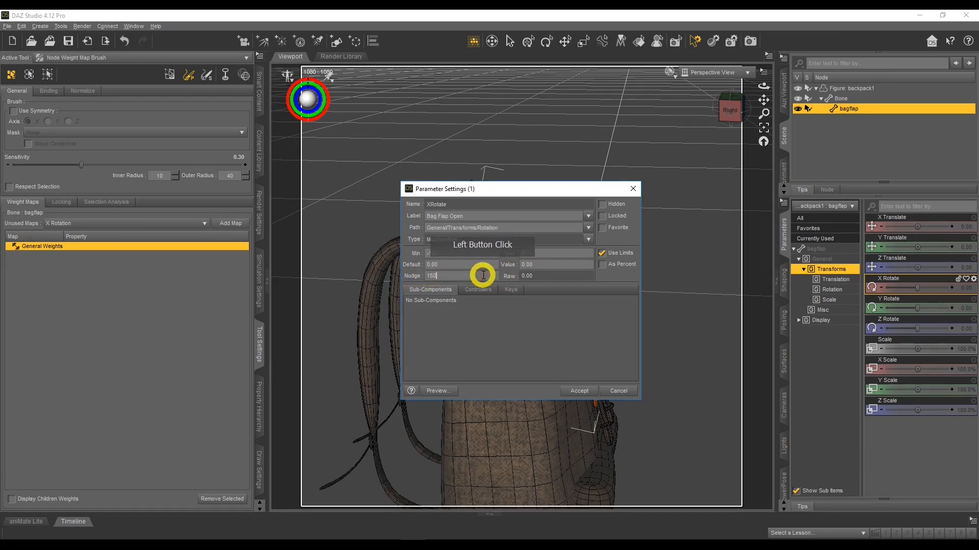
key("BackSpace")
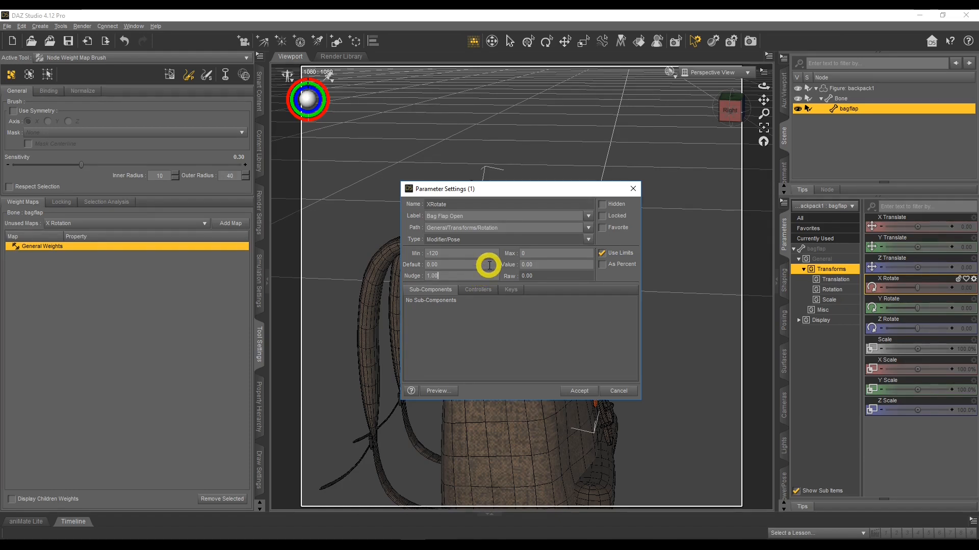
left_click(602, 253)
left_click(602, 253)
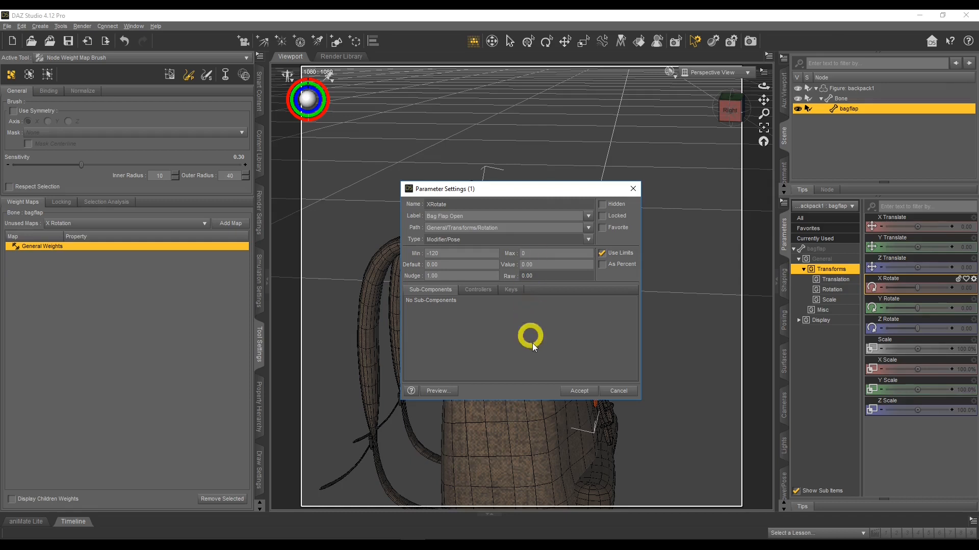
left_click(576, 391)
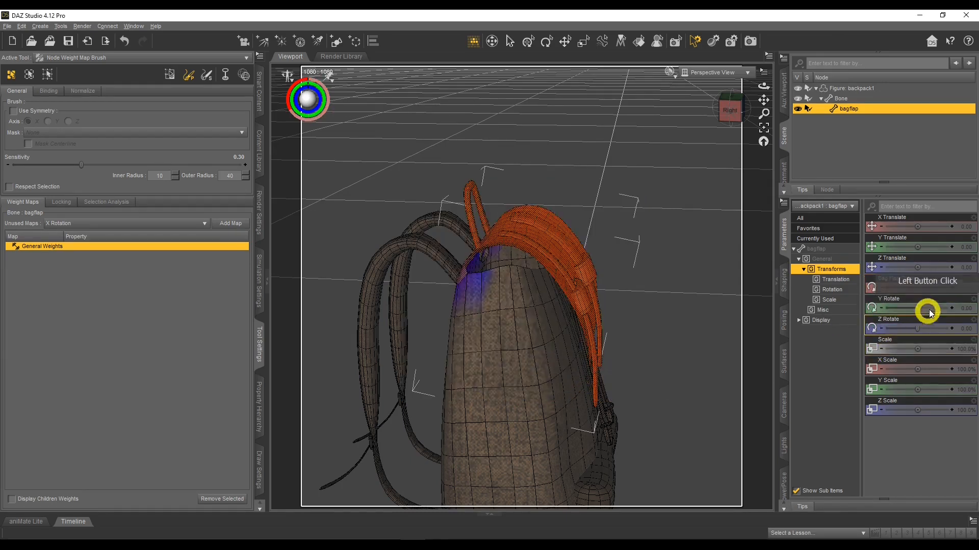
- Test Bag Flap Open across its full limited range and leave the flap open at -120
left_click_drag(948, 287, 882, 285)
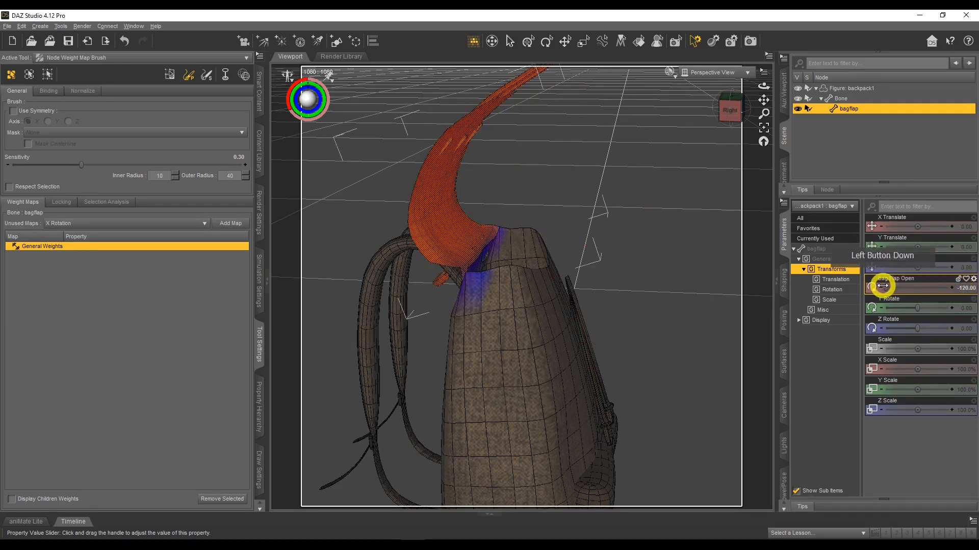
left_click_drag(885, 286, 963, 286)
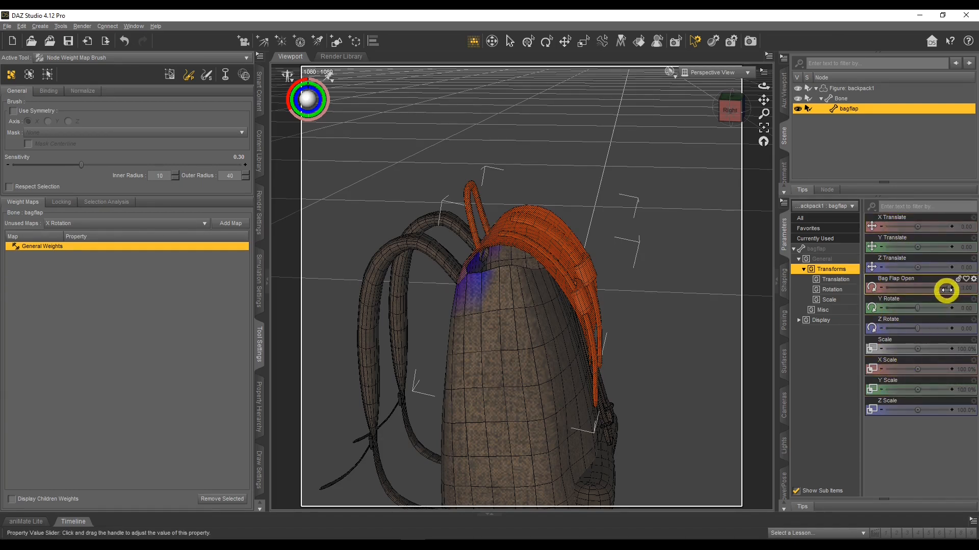
left_click_drag(946, 284, 845, 358)
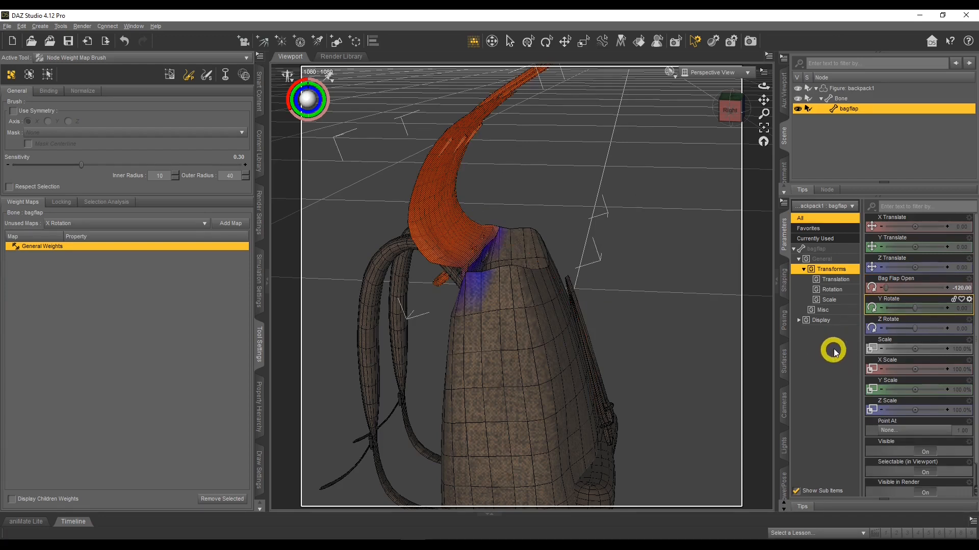
- Turn on edit mode for bagflap's parameters and start creating a new property
right_click(834, 351)
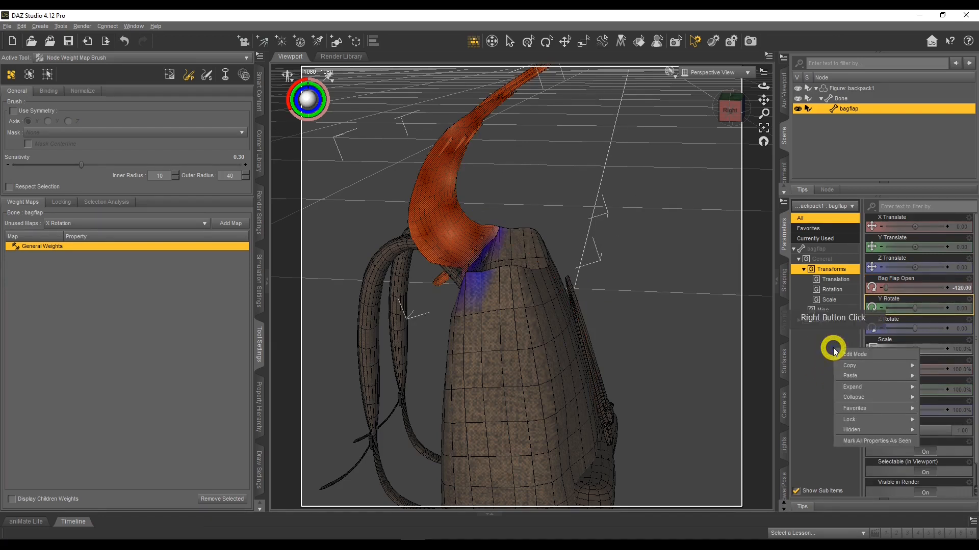
left_click(845, 354)
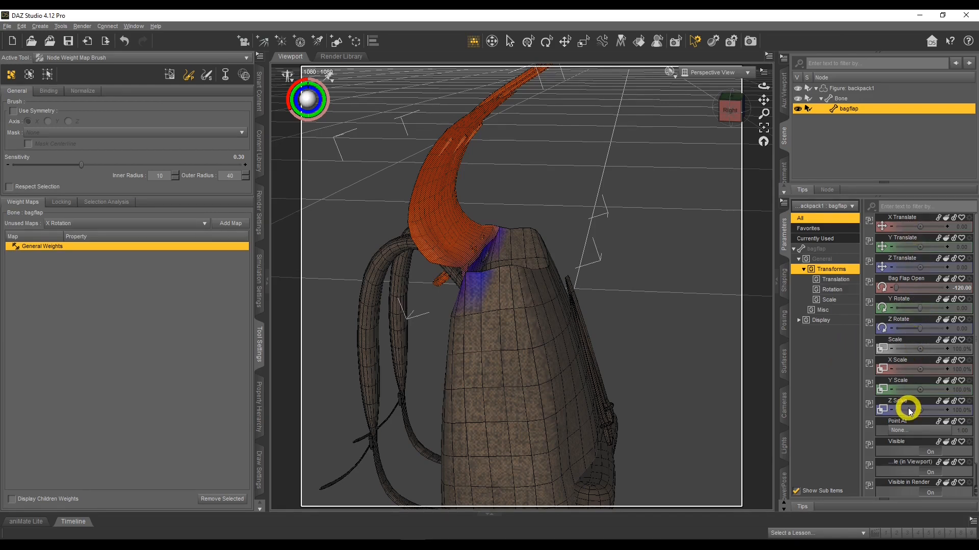
right_click(837, 351)
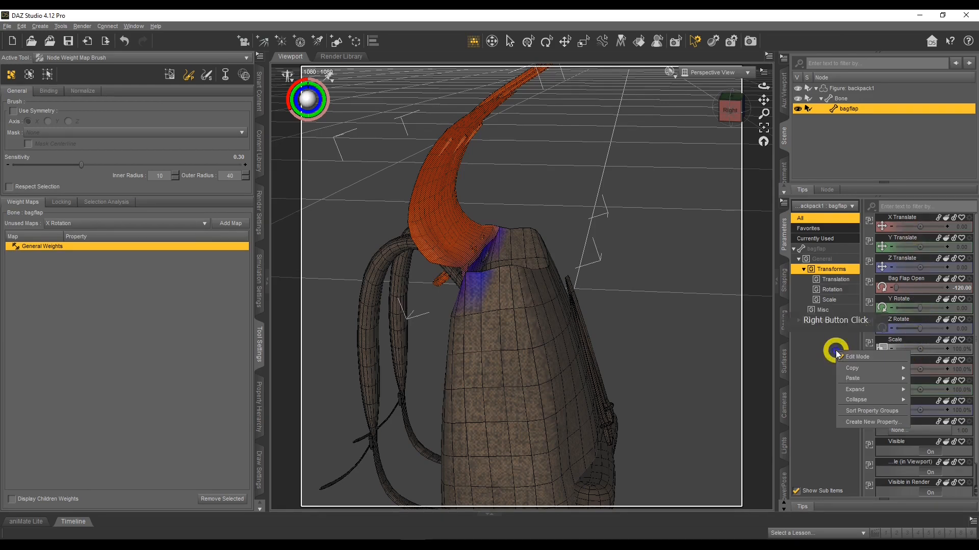
left_click(862, 423)
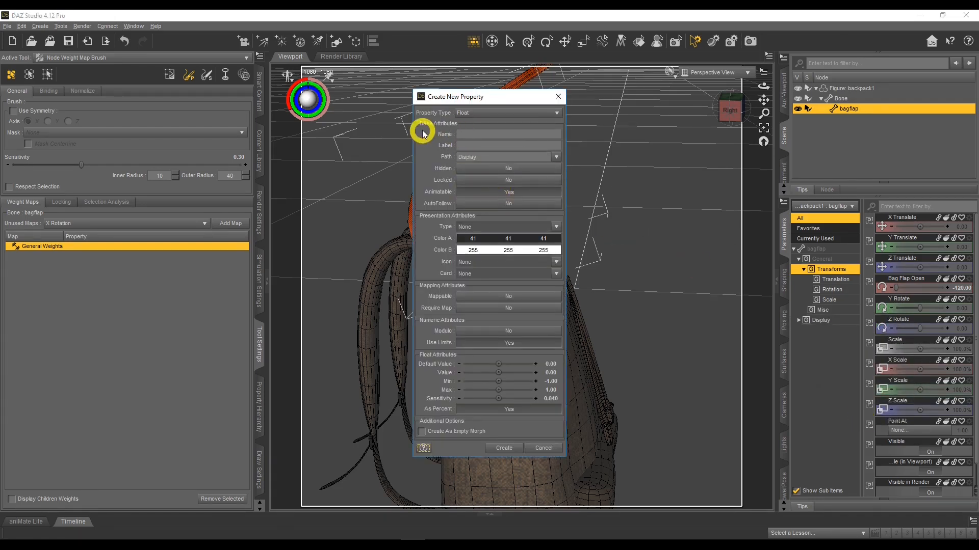
- Give the new property the name and label Bag Flap Open/Close
left_click(488, 134)
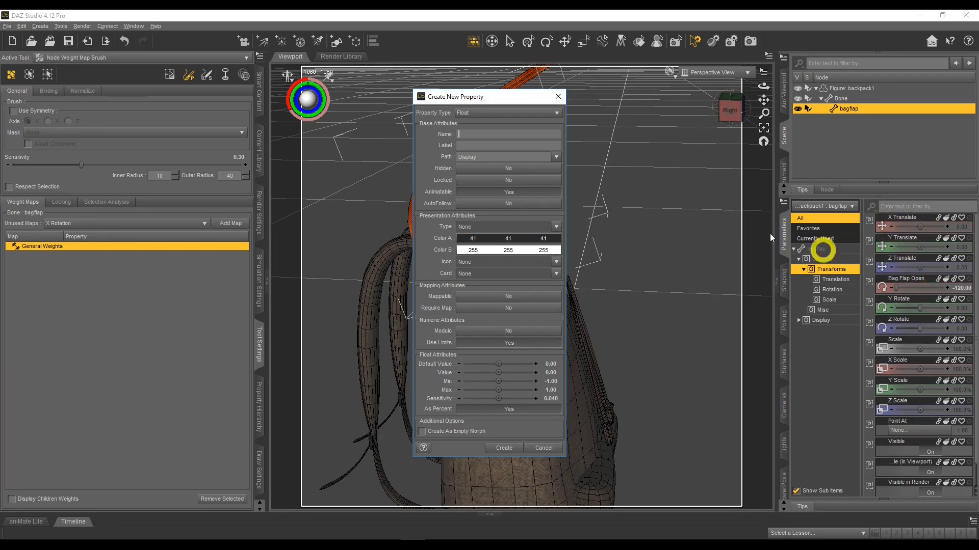
left_click(470, 131)
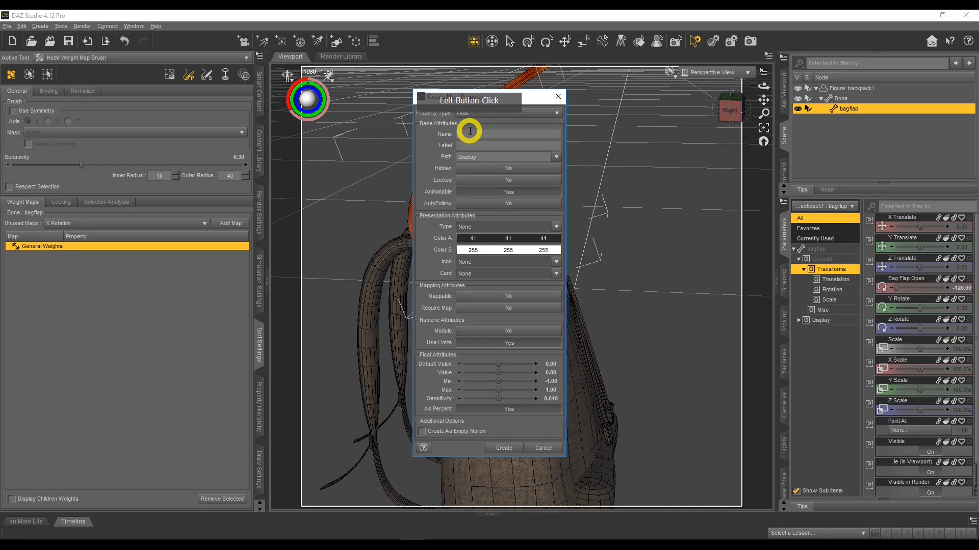
type("Bag Flap ")
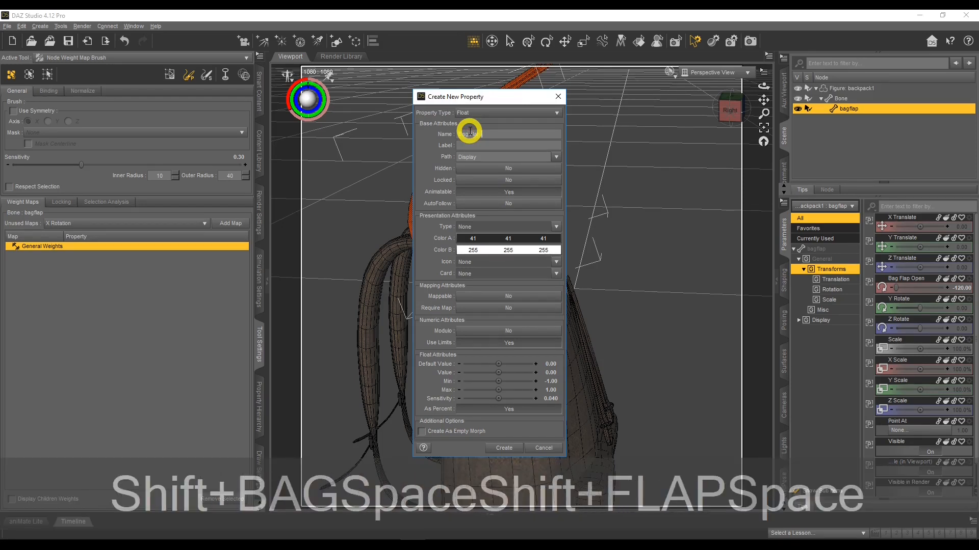
type("Open")
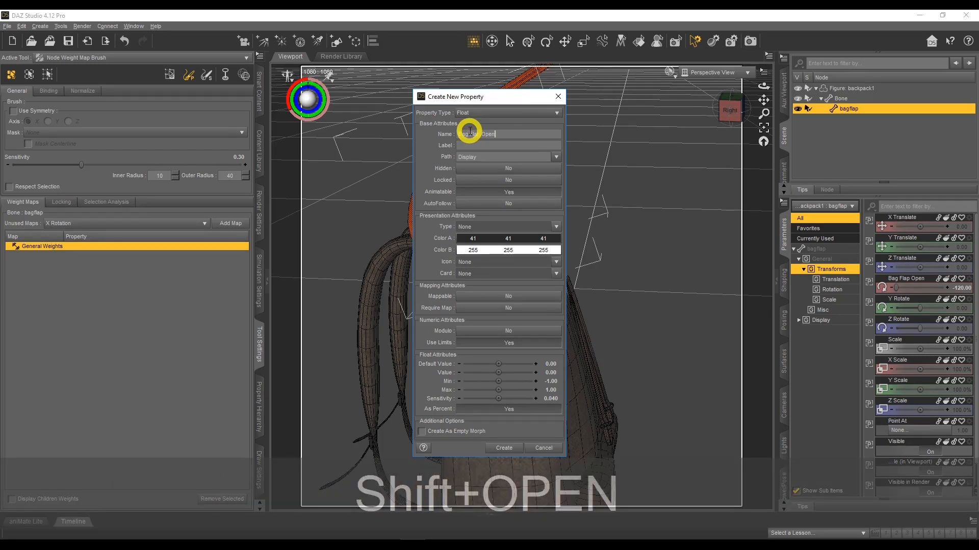
type("/Close")
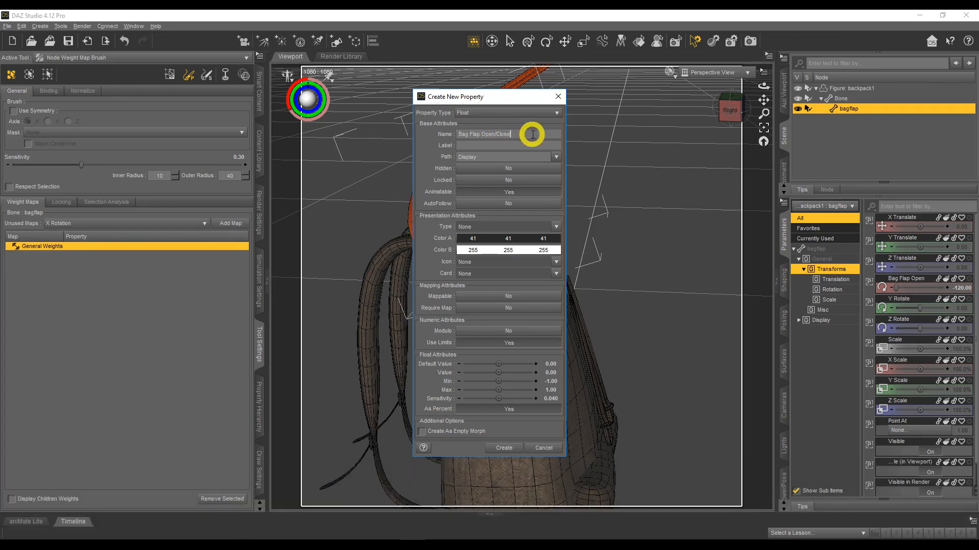
left_click(534, 146)
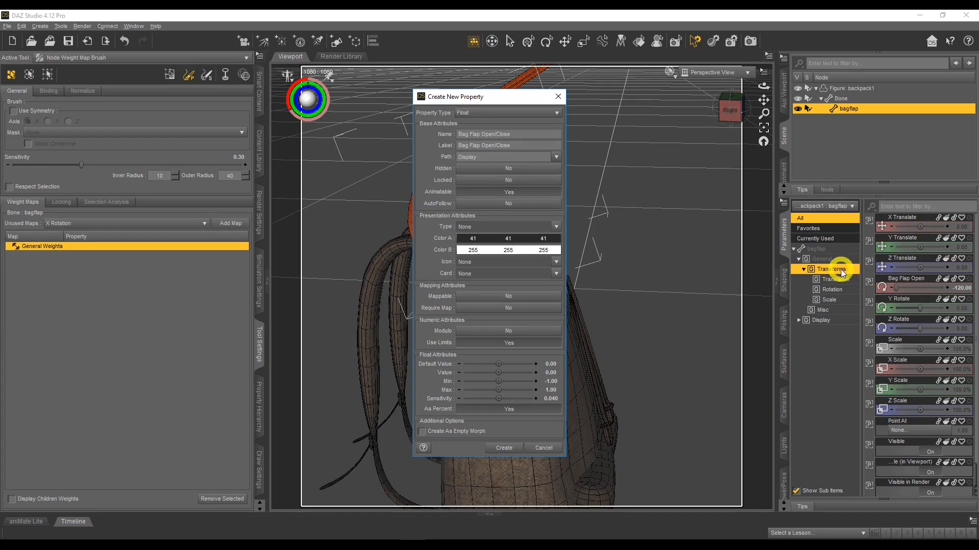
- Set the new property's path to General/Transforms and leave its presentation type at None
left_click(557, 157)
left_click(461, 175)
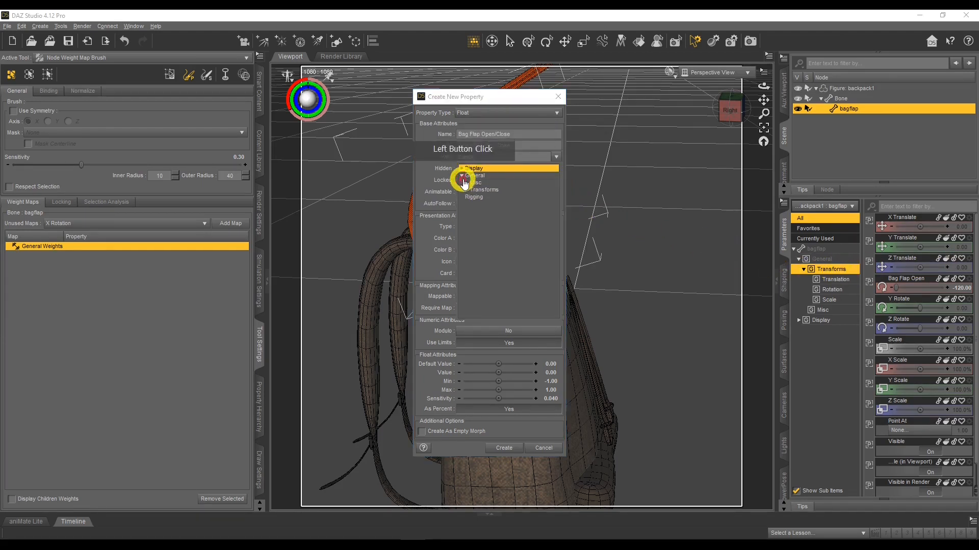
left_click(479, 191)
left_click(527, 270)
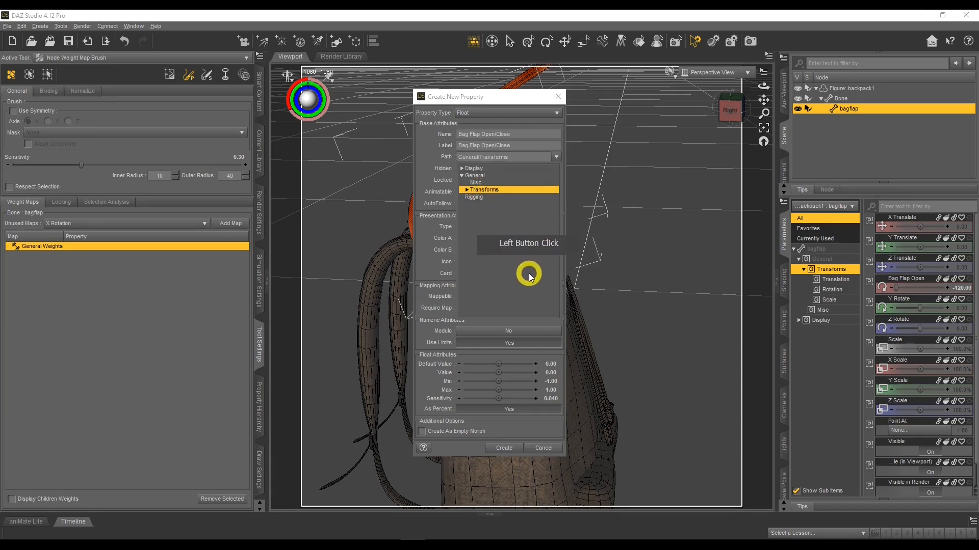
left_click(527, 196)
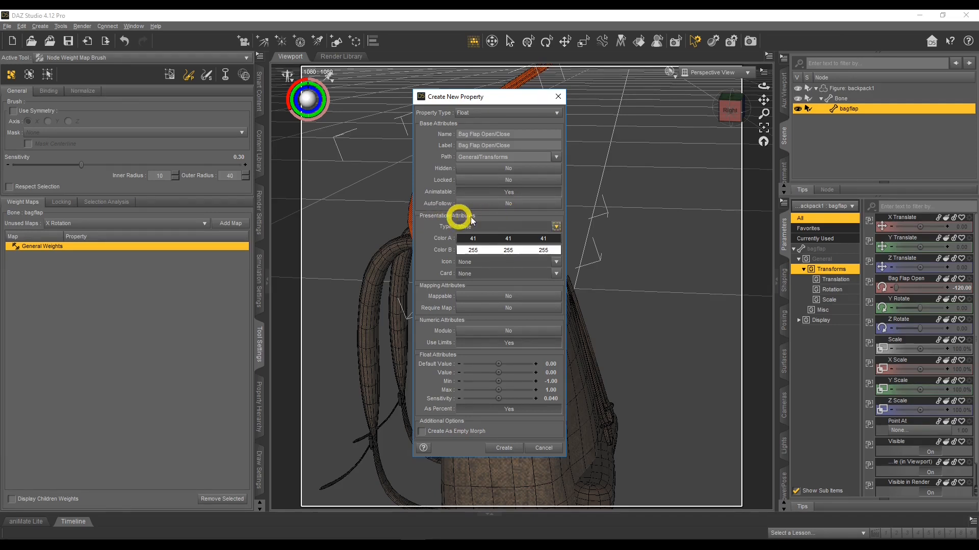
left_click(556, 226)
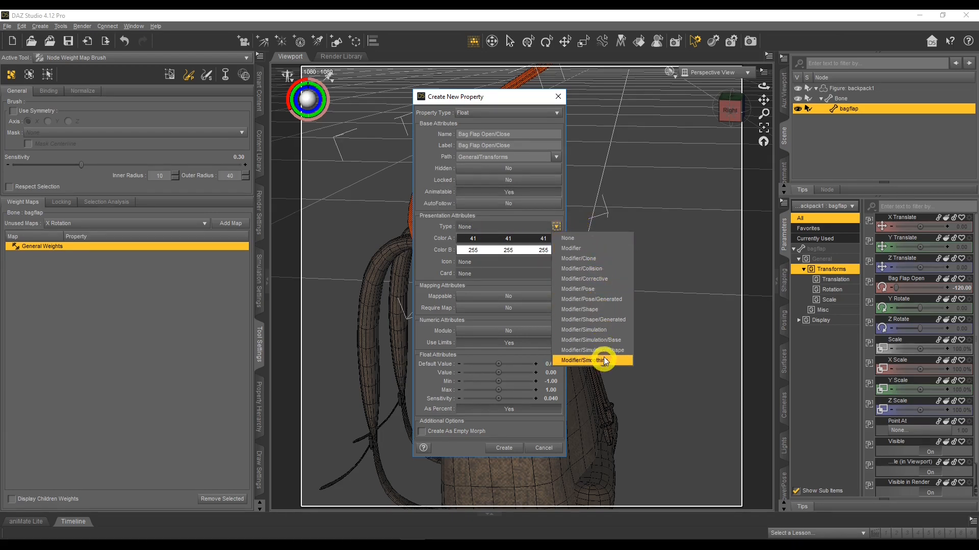
left_click(607, 238)
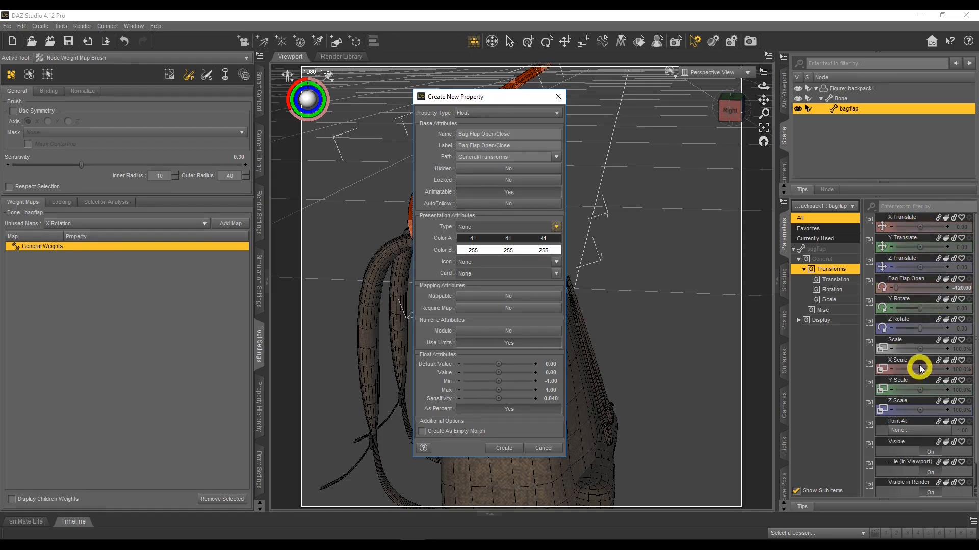
- Give the new property a magenta Color A (255, 0, 255), leave its icon at None and create it
left_click(487, 242)
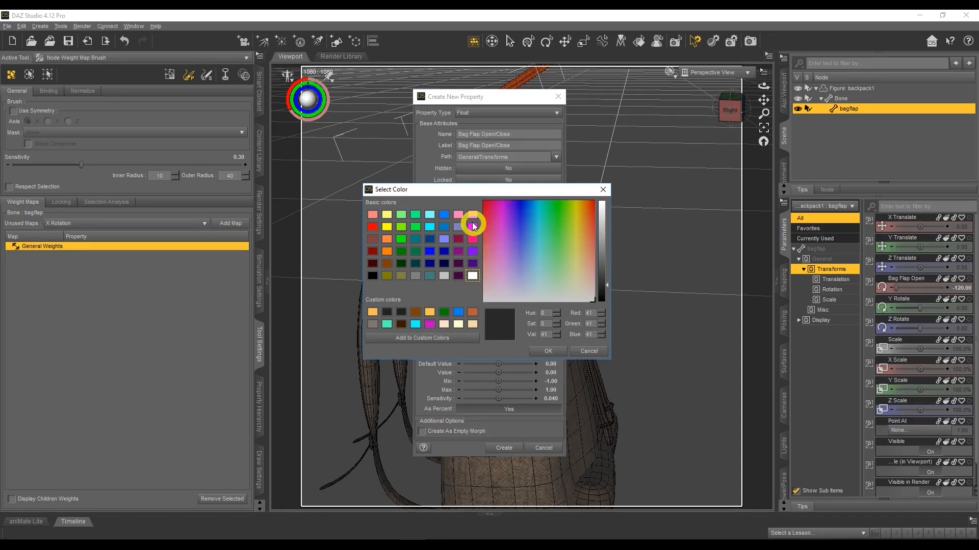
left_click(473, 226)
left_click(548, 351)
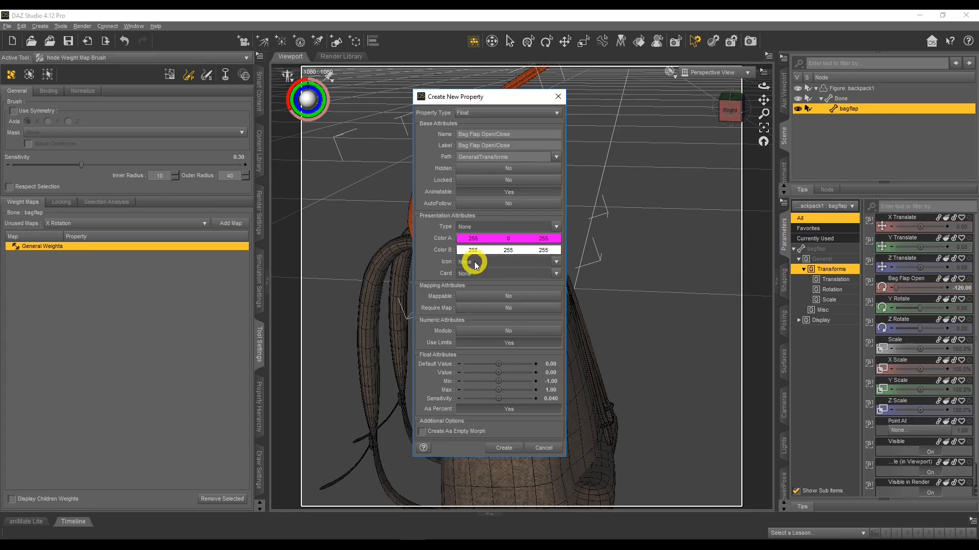
left_click(556, 262)
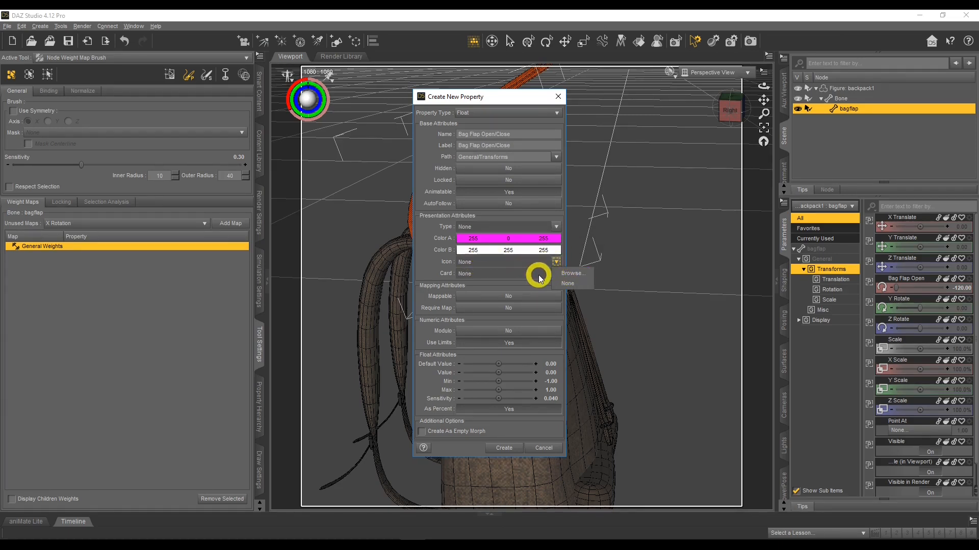
left_click(425, 264)
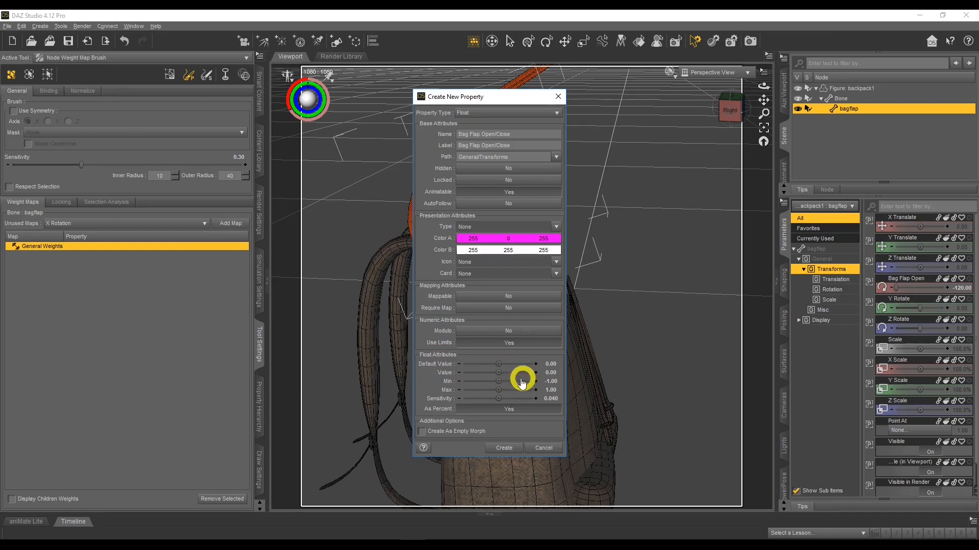
left_click(504, 448)
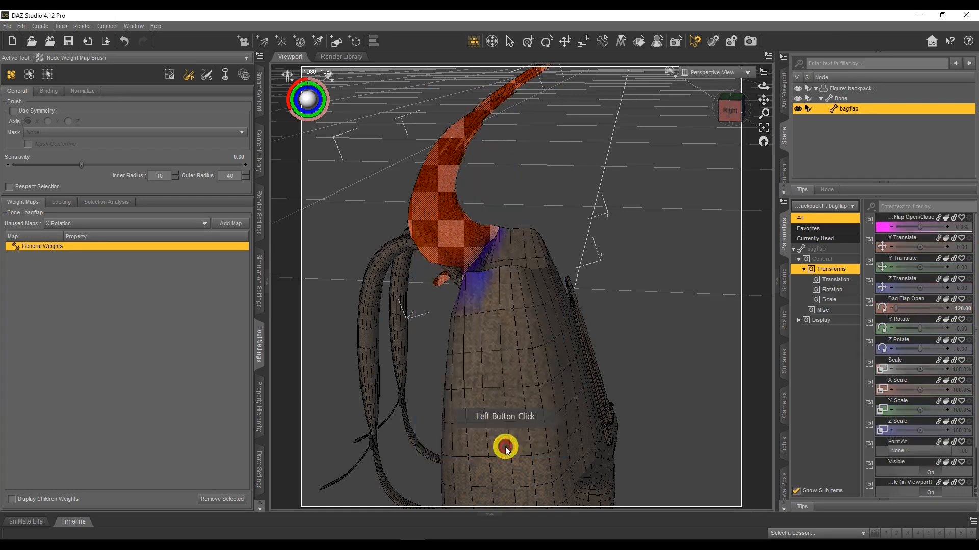
- Try out the new Bag Flap Open/Close slider and reset it to 0
left_click(920, 227)
left_click_drag(920, 227, 952, 230)
left_click(960, 225)
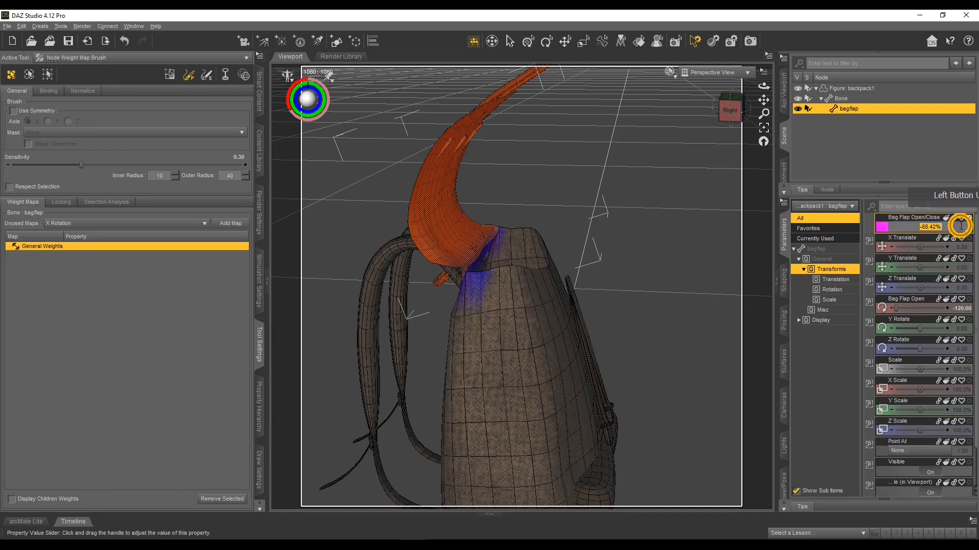
type("0")
key("Return")
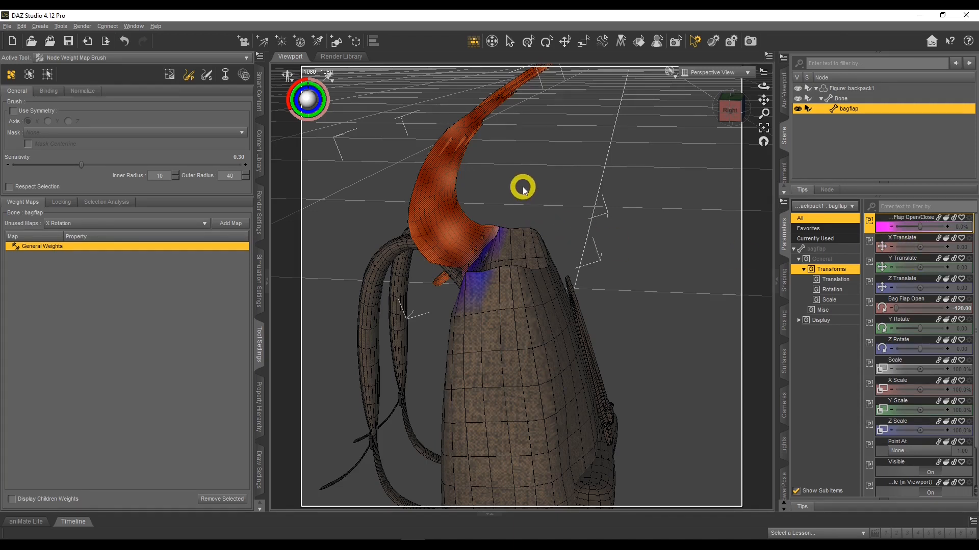
- Apply ERC Freeze to store the open flap pose in Bag Flap Open/Close, keeping all listed bagflap properties and restore options enabled
left_click_drag(756, 104, 759, 100)
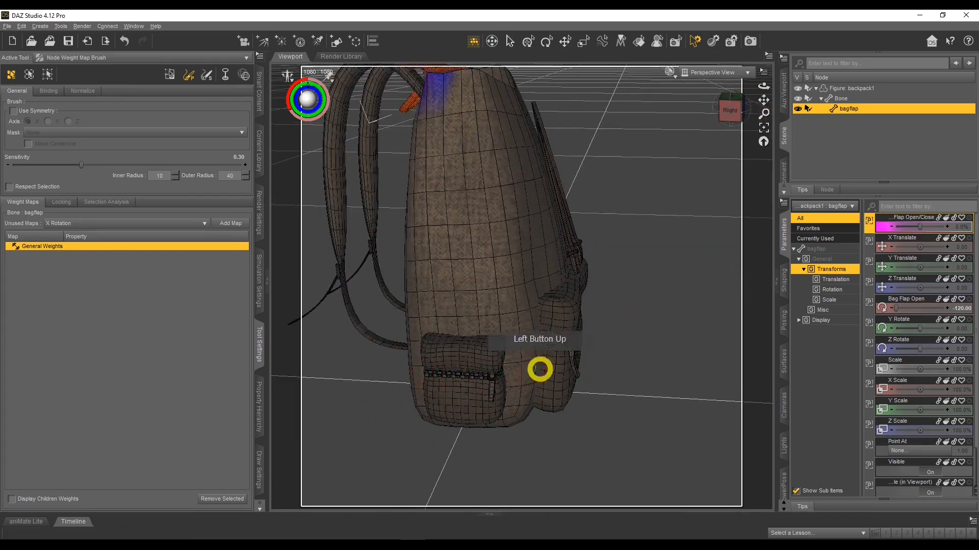
mouse_move(756, 112)
left_mouse_down()
mouse_move(754, 91)
mouse_move(764, 88)
mouse_move(776, 100)
mouse_move(767, 100)
left_mouse_up()
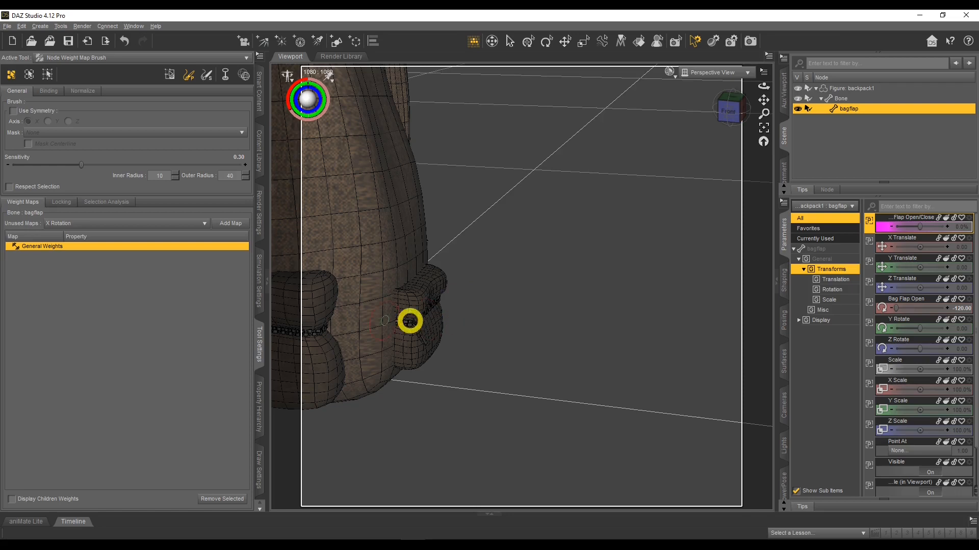
left_click_drag(766, 85, 764, 102)
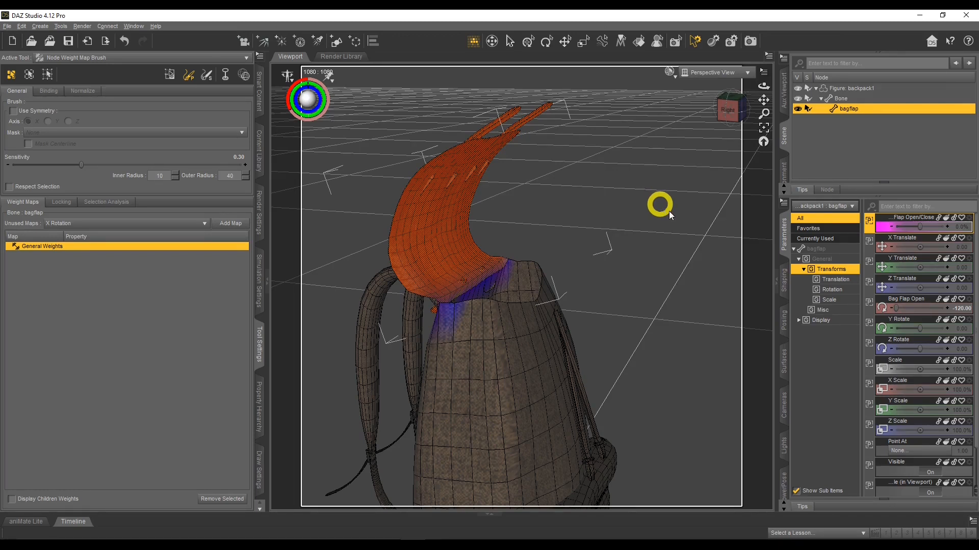
right_click(888, 226)
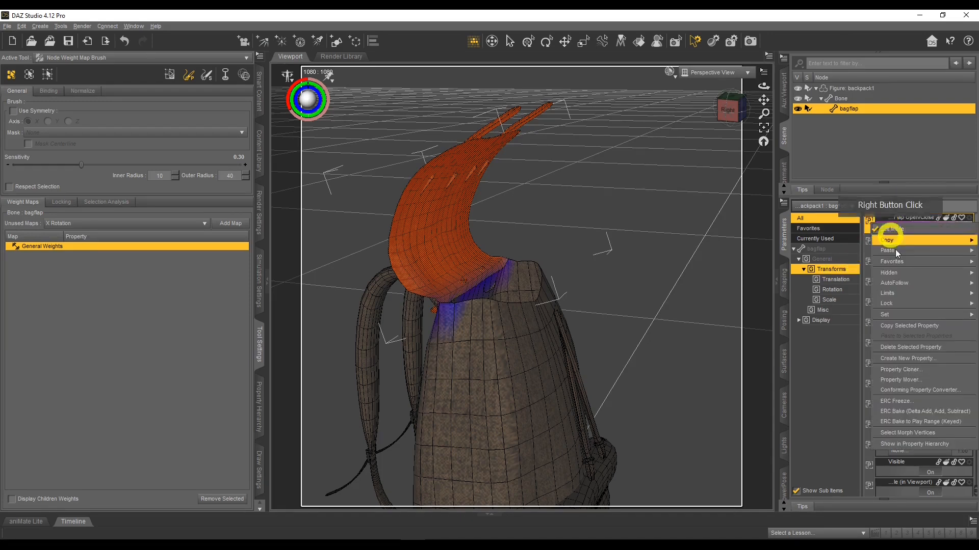
left_click(925, 402)
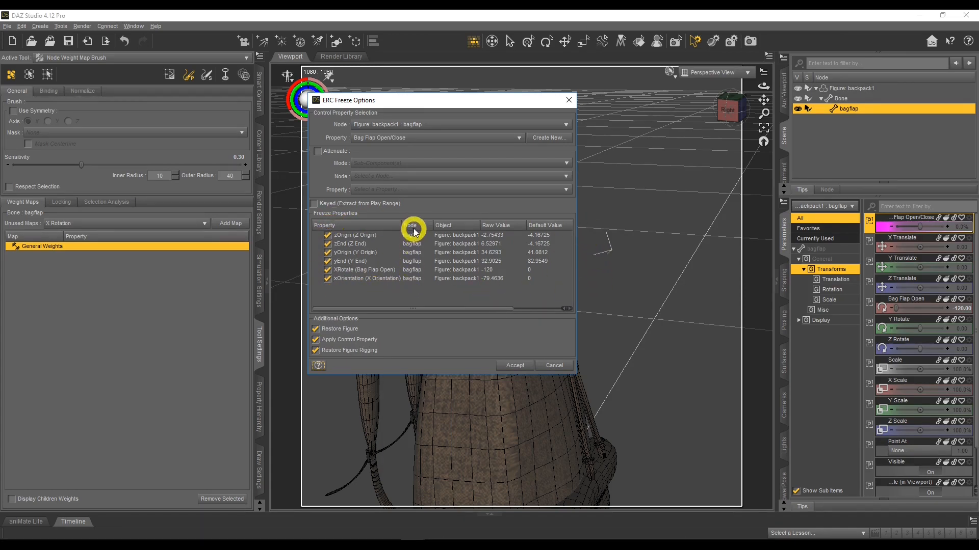
left_click(329, 245)
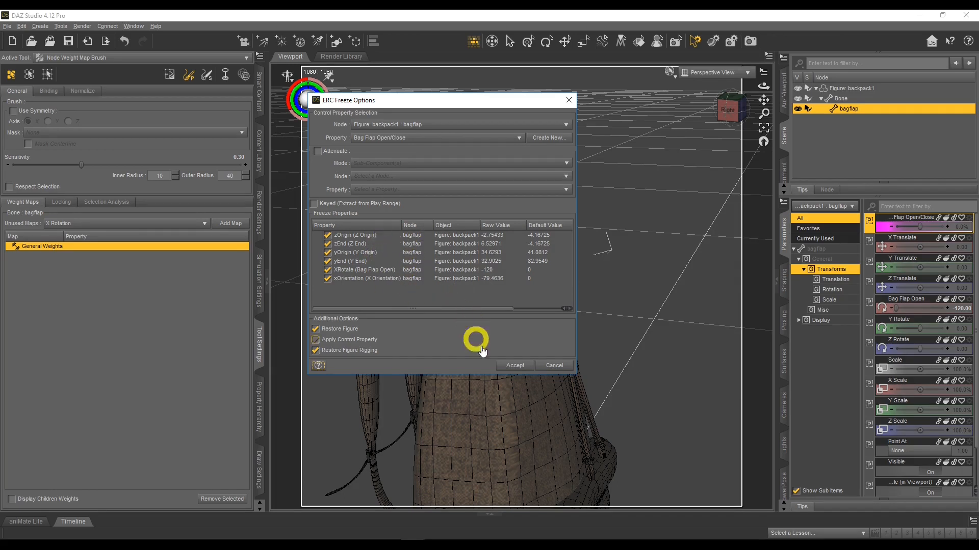
left_click(512, 367)
- Test Bag Flap Open/Close from fully open through closed and into its negative range
left_click(920, 285)
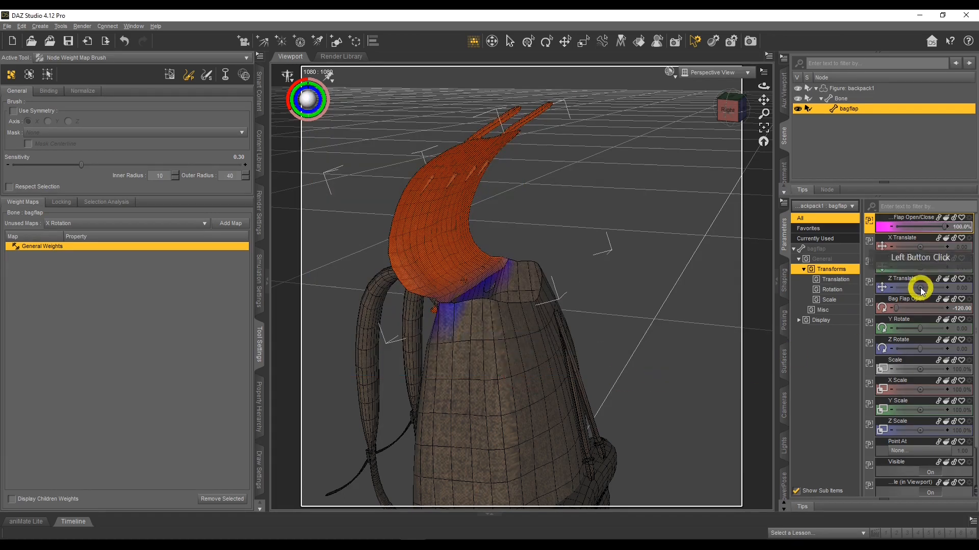
left_click(946, 229)
left_click_drag(946, 225, 904, 228)
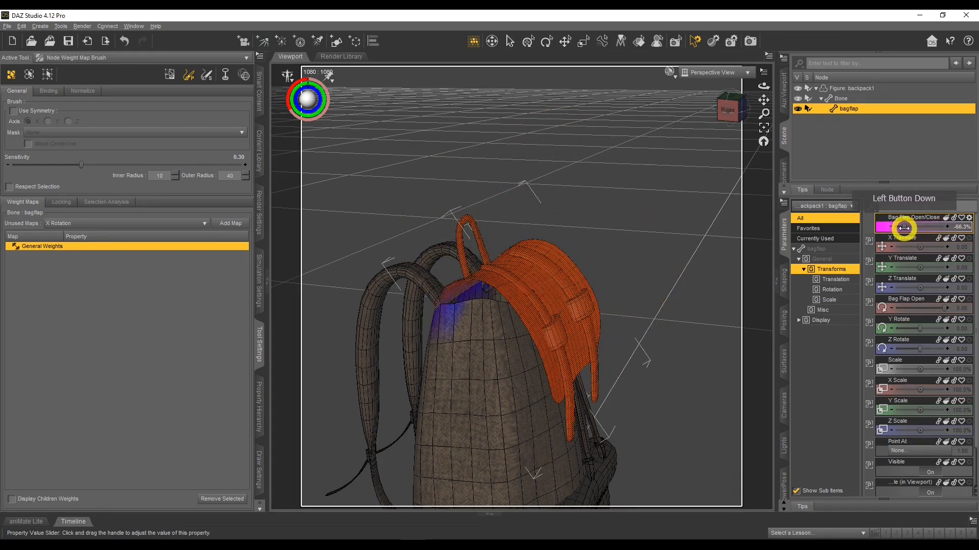
mouse_move(902, 226)
left_mouse_down()
mouse_move(947, 226)
mouse_move(904, 225)
mouse_move(919, 226)
left_mouse_up()
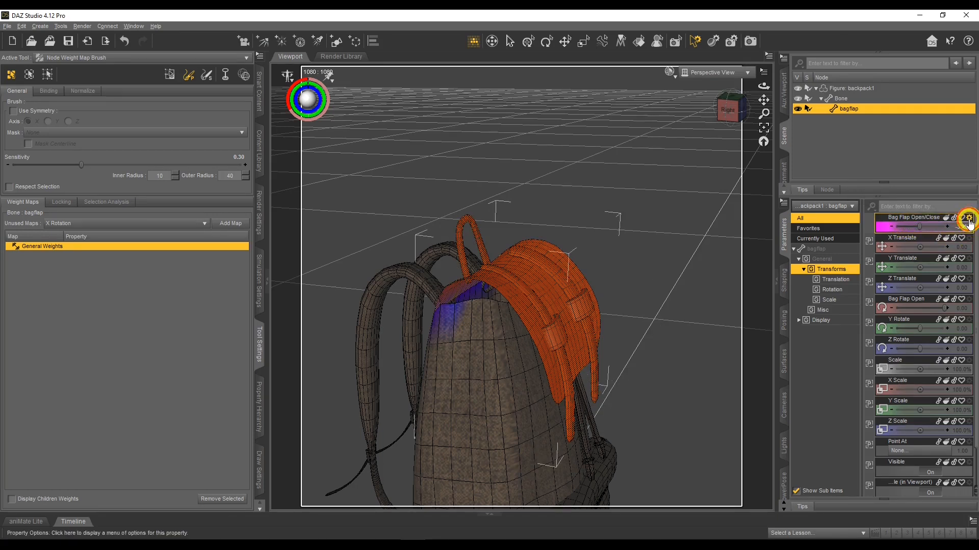
- Set Bag Flap Open/Close's minimum to 0 and its nudge to 1.0%, accept, and open the flap slightly to test it
left_click(969, 222)
left_click(960, 231)
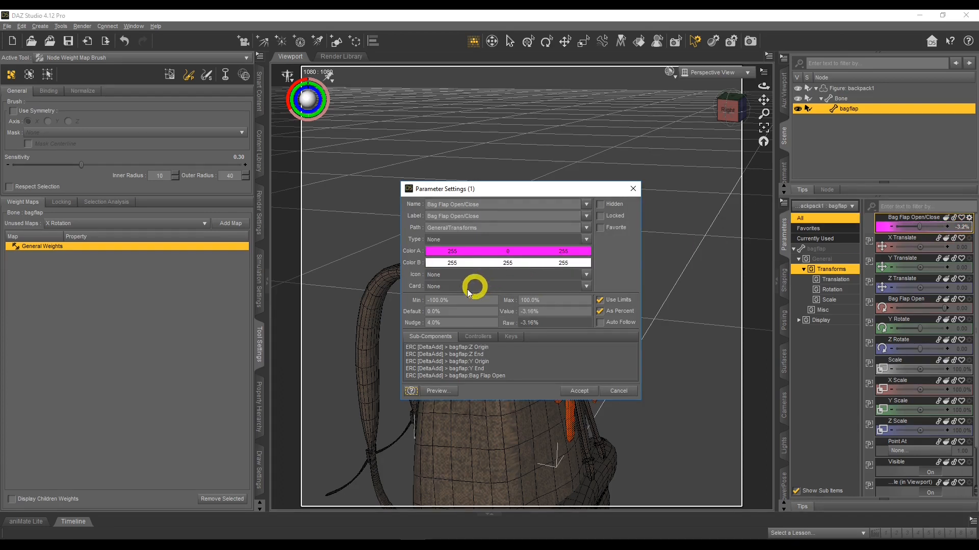
left_click_drag(464, 300, 411, 300)
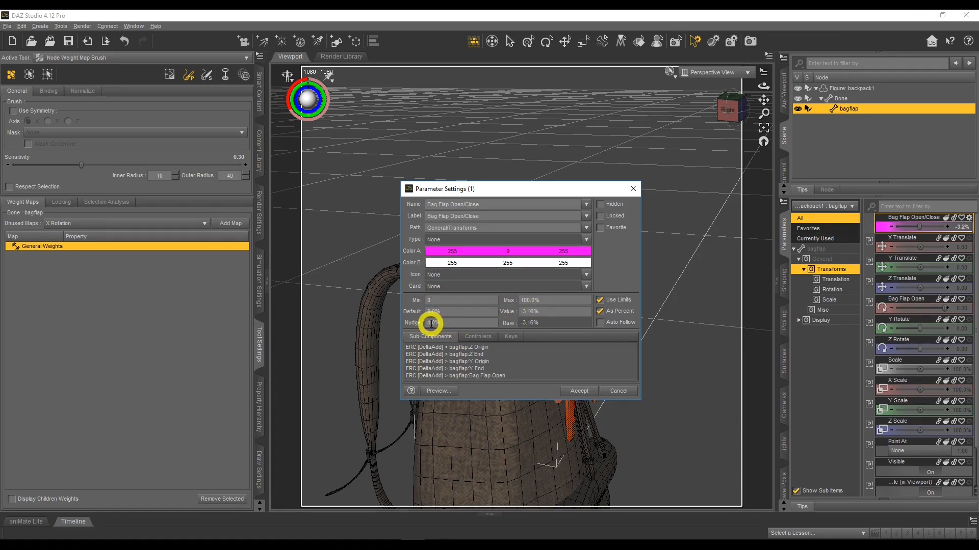
left_click_drag(430, 323, 416, 323)
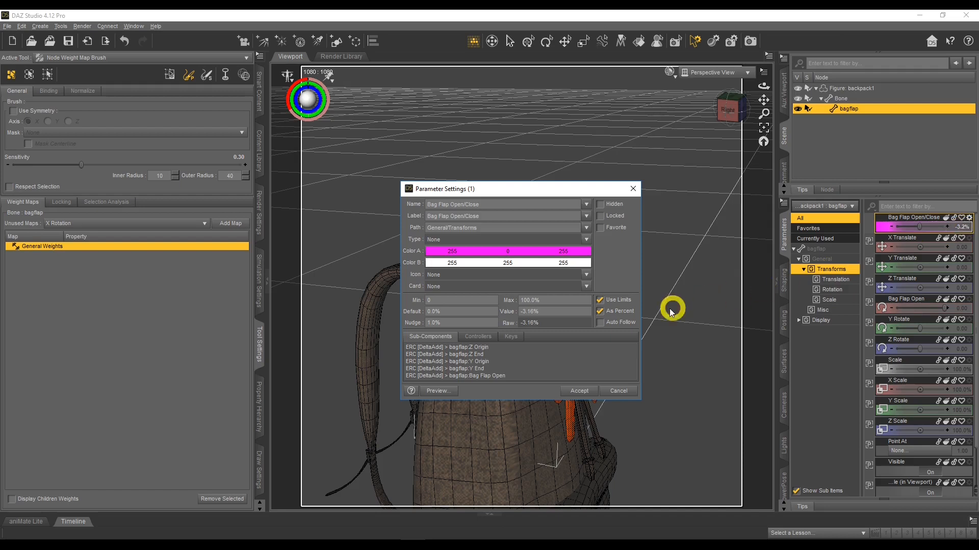
left_click(578, 391)
mouse_move(895, 226)
left_mouse_down()
mouse_move(949, 227)
mouse_move(899, 226)
left_mouse_up()
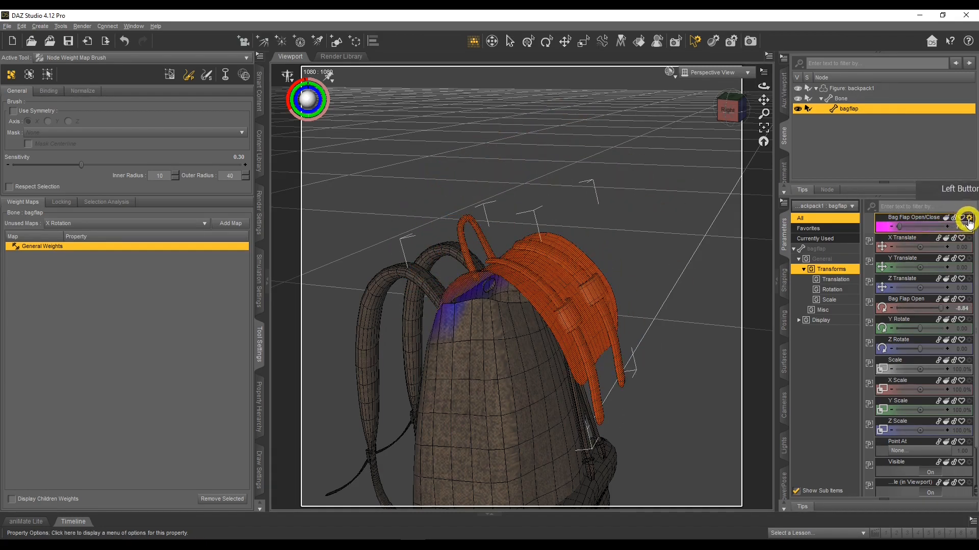
- Turn off As Percent for Bag Flap Open/Close, set its nudge to 1, and open the flap fully
left_click(969, 217)
left_click(942, 226)
left_click(619, 316)
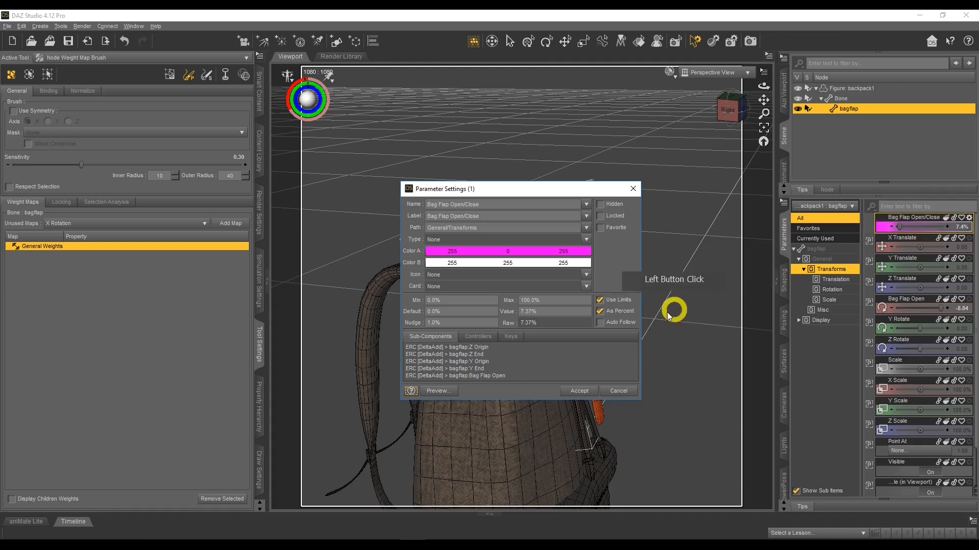
left_click(618, 312)
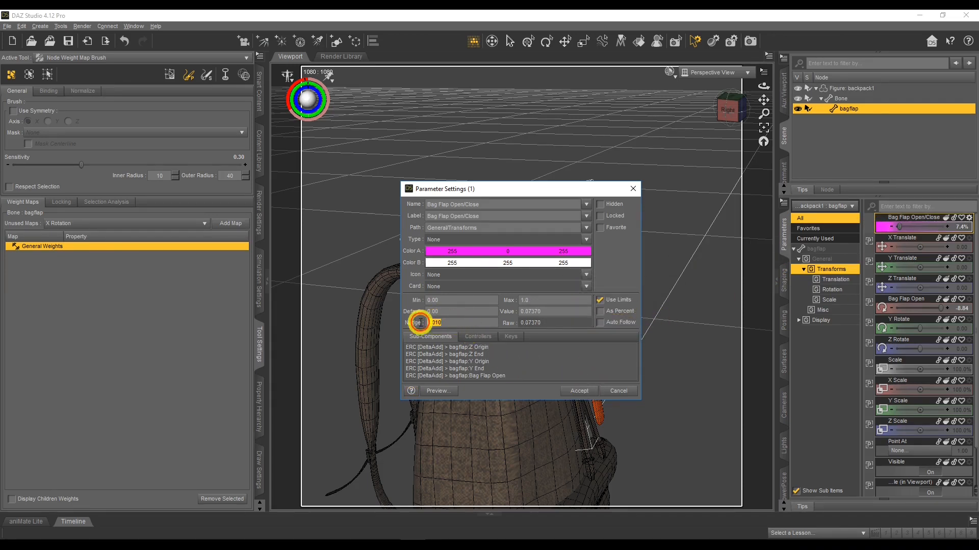
left_click_drag(427, 323, 559, 329)
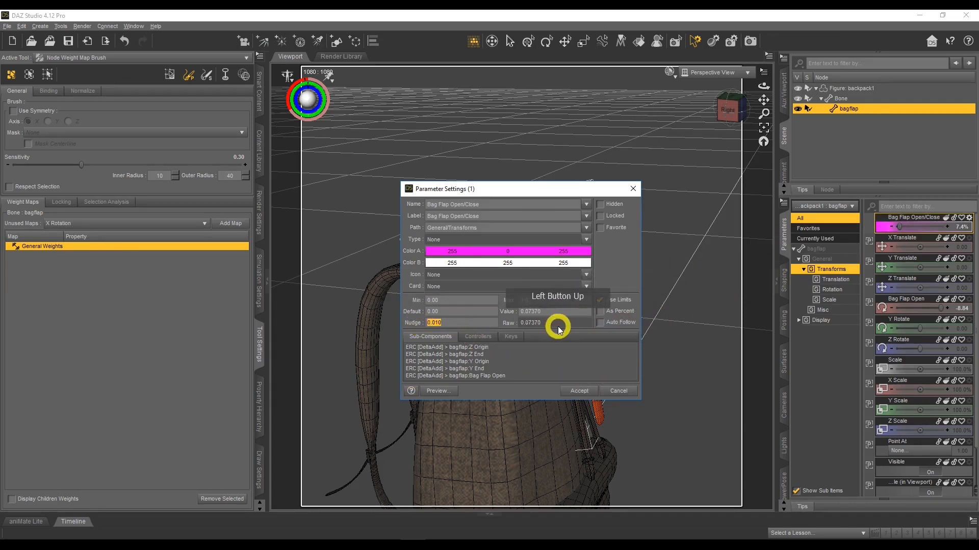
left_click(582, 391)
left_click_drag(899, 226, 958, 226)
- Turn As Percent back on for Bag Flap Open/Close, re-enter its nudge, accept, and close the flap fully
left_click(969, 218)
left_click(963, 226)
left_click(600, 311)
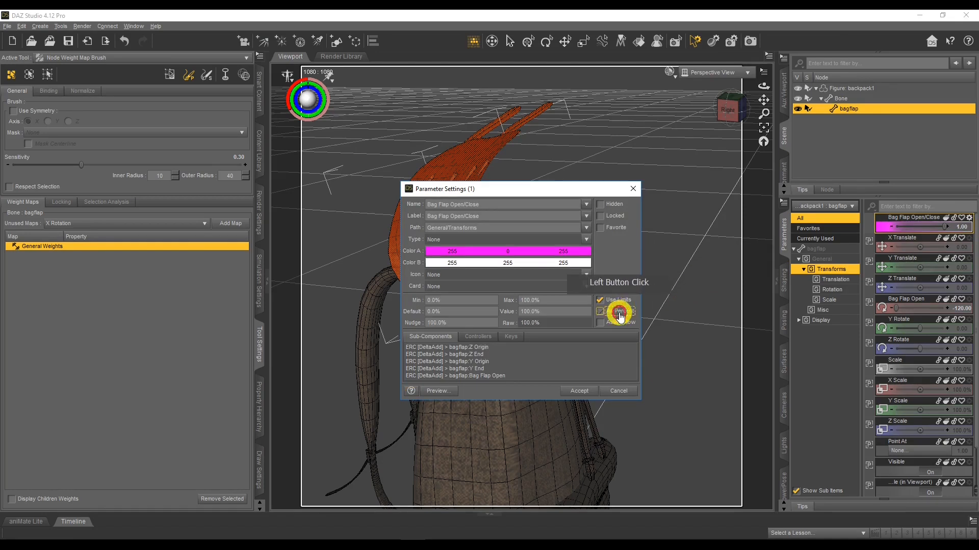
left_click(421, 323)
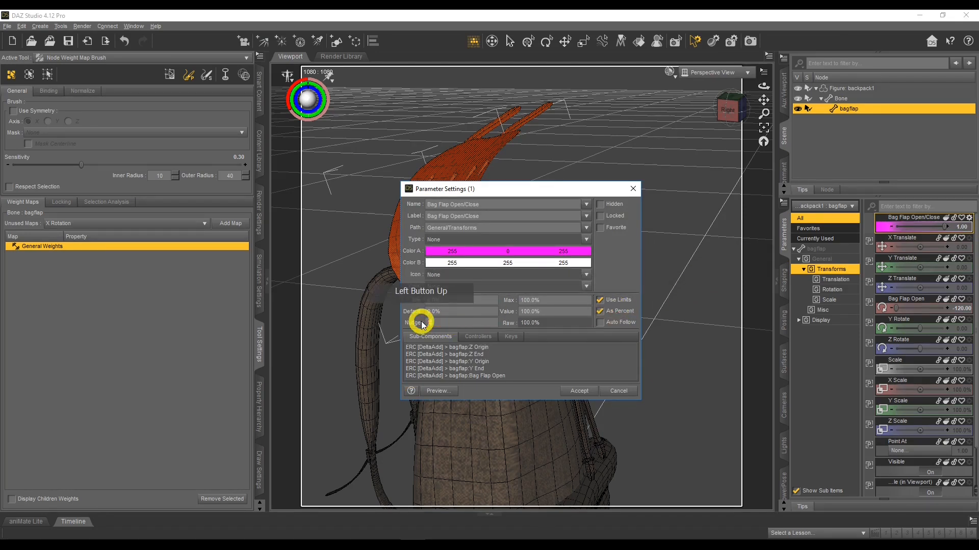
left_click(581, 391)
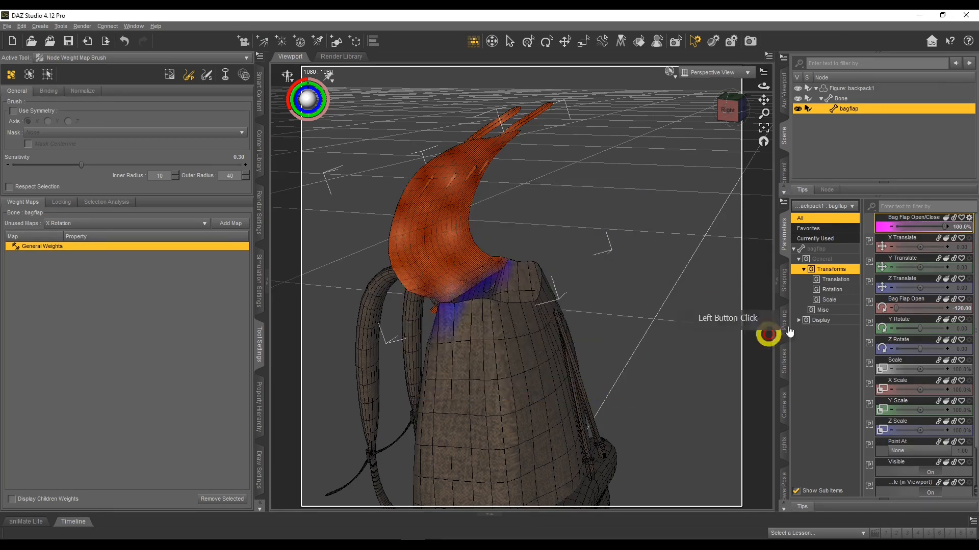
left_click_drag(944, 227, 828, 229)
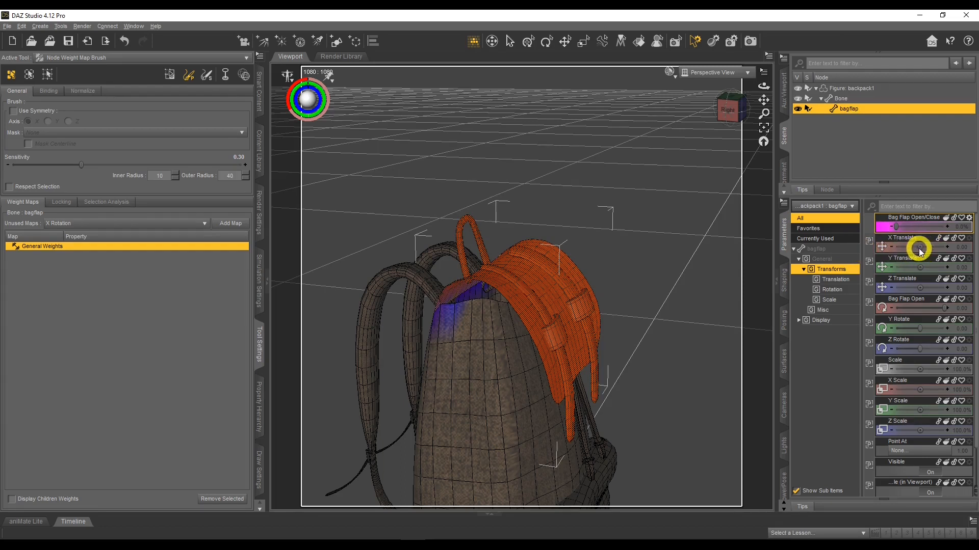
- Try moving bagflap with X Translate and Y Translate, and reset both to 0
left_click_drag(921, 249, 920, 267)
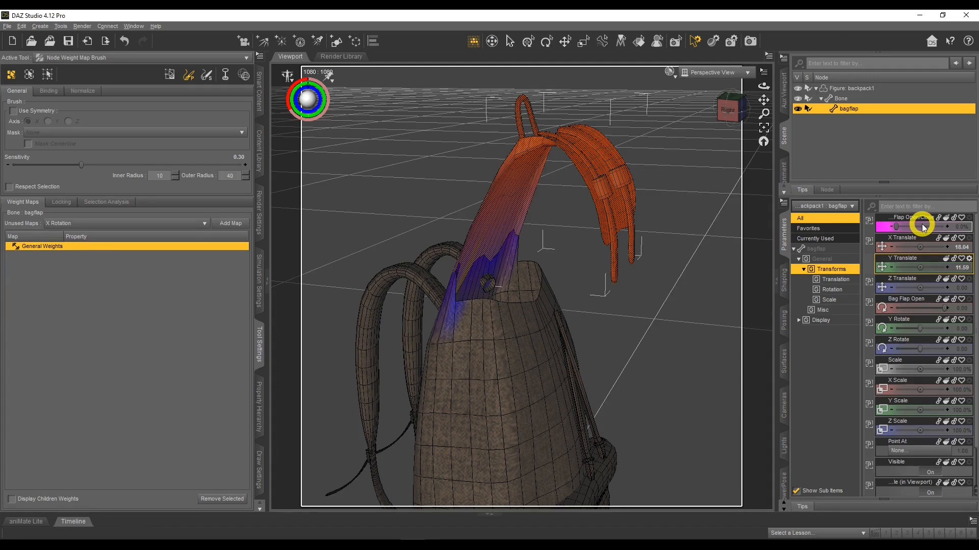
left_click(963, 269)
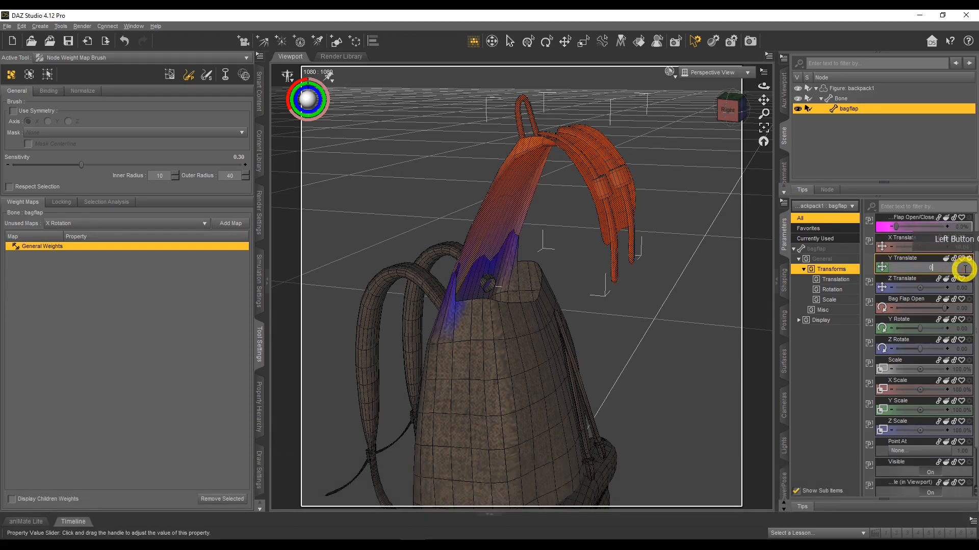
key("Return")
left_click(962, 248)
type("0")
key("Return")
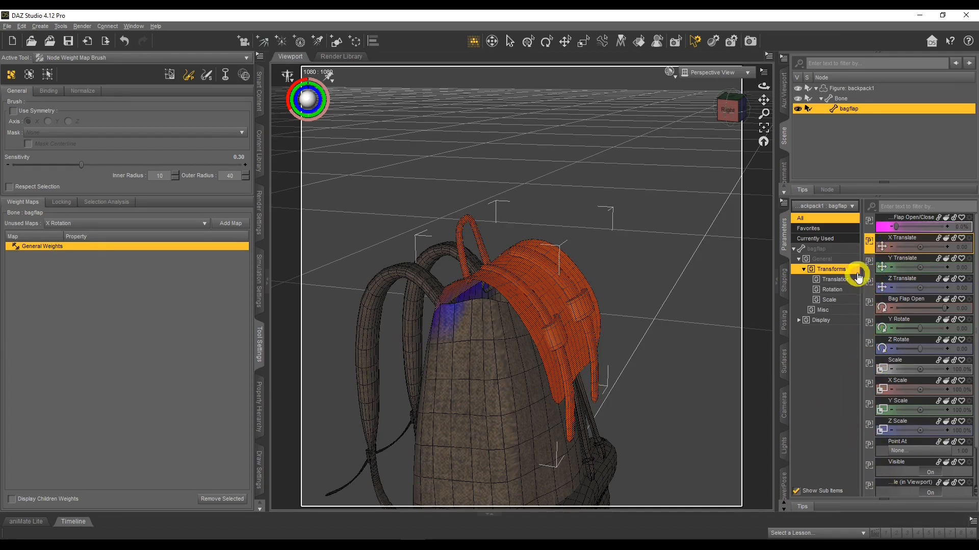
- Hide all of bagflap's translate, rotate and scale properties, from X Translate through Z Scale, leaving Bag Flap Open/Close and the visibility properties shown
scroll(885, 421, "down", 1)
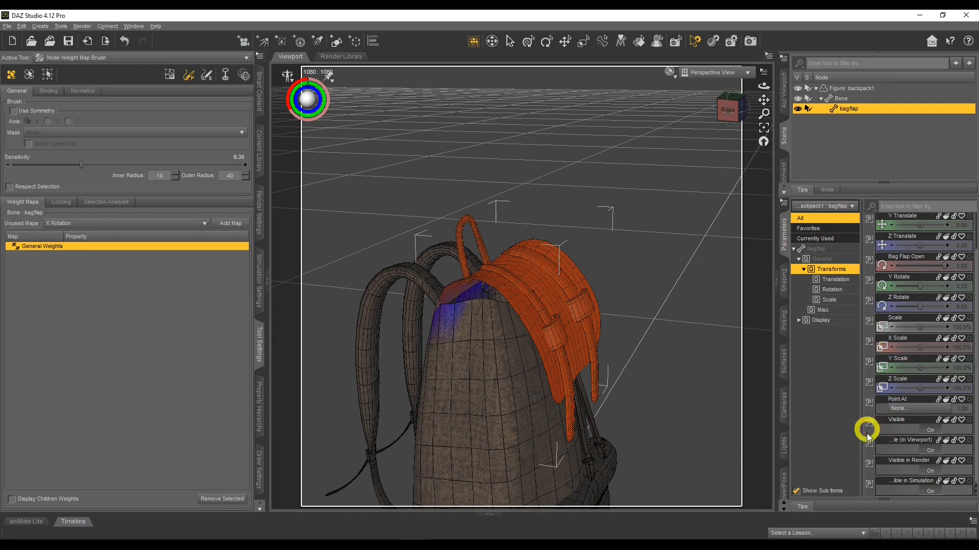
scroll(877, 367, "up", 2)
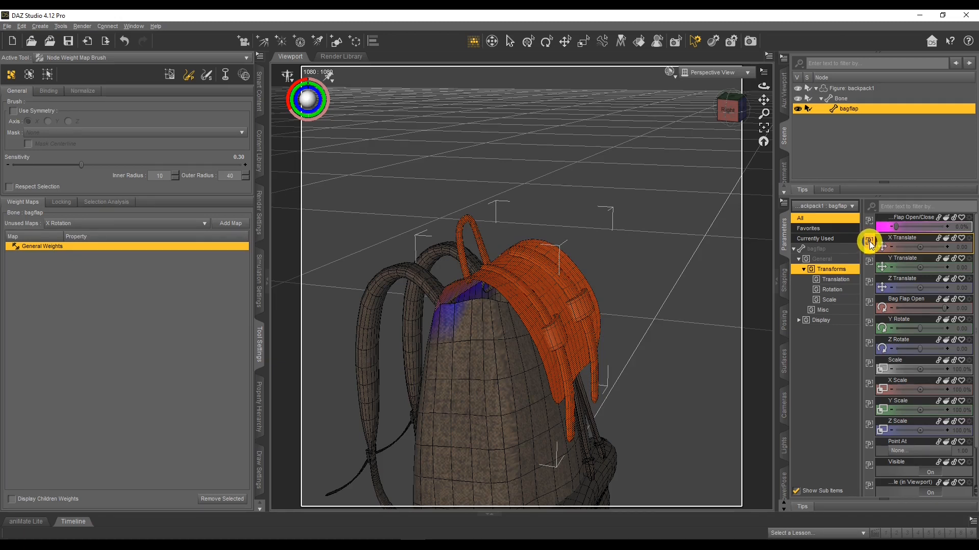
scroll(908, 370, "down", 2)
scroll(909, 370, "down", 1)
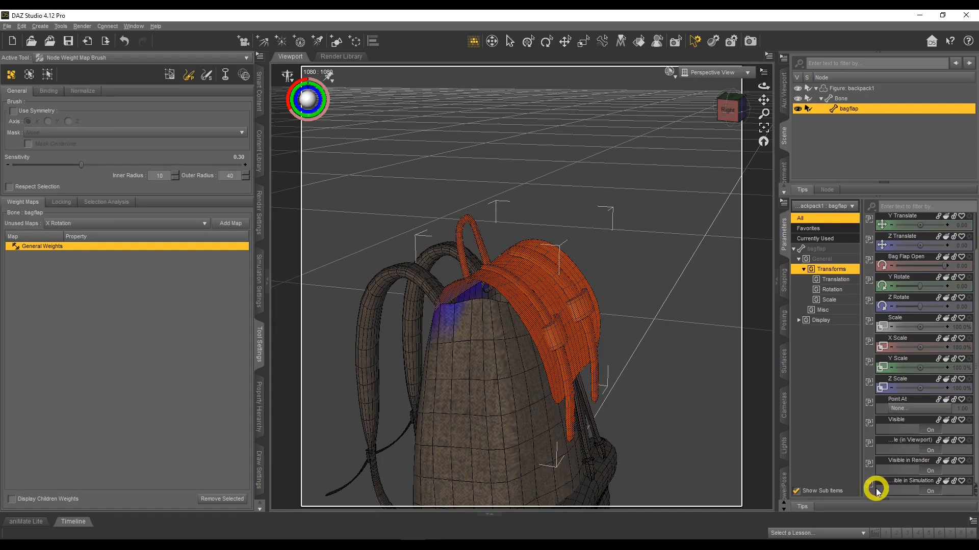
left_click(872, 484, "shift")
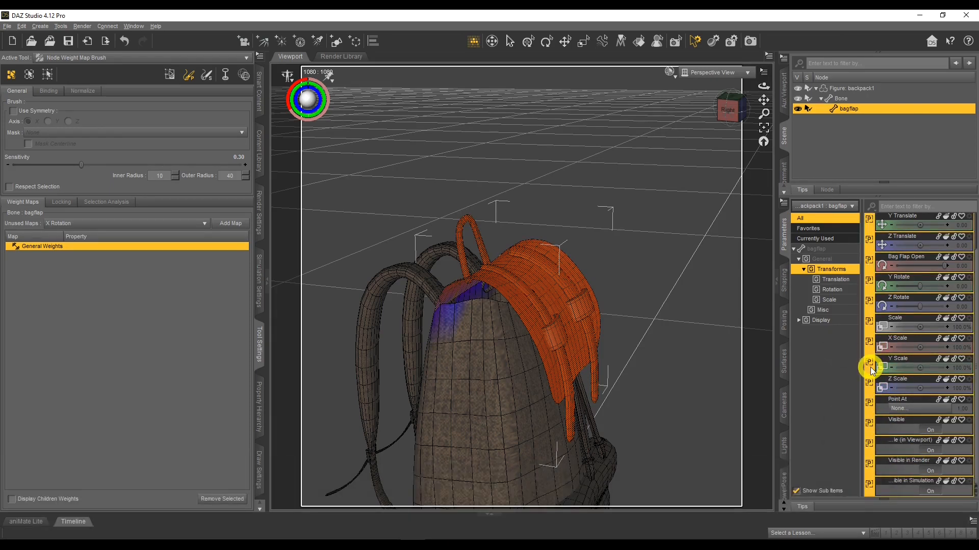
left_click(868, 425, "ctrl")
left_click(868, 445, "ctrl")
left_click(868, 464, "ctrl")
left_click(870, 487, "ctrl")
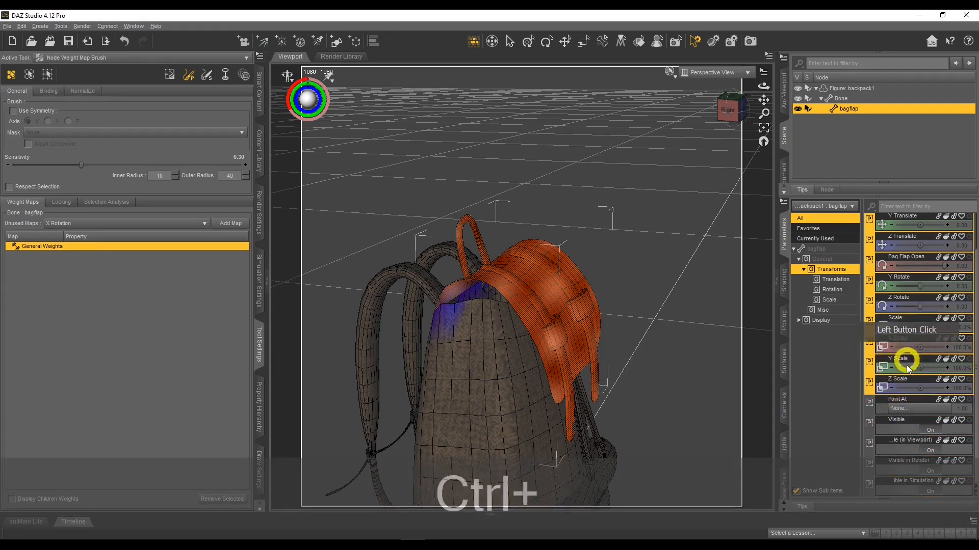
scroll(912, 351, "up", 1)
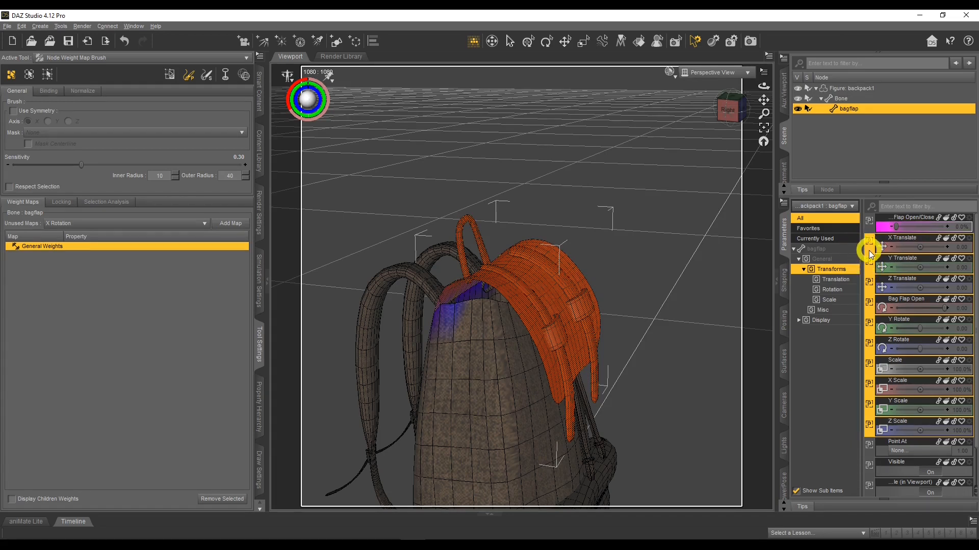
right_click(868, 299)
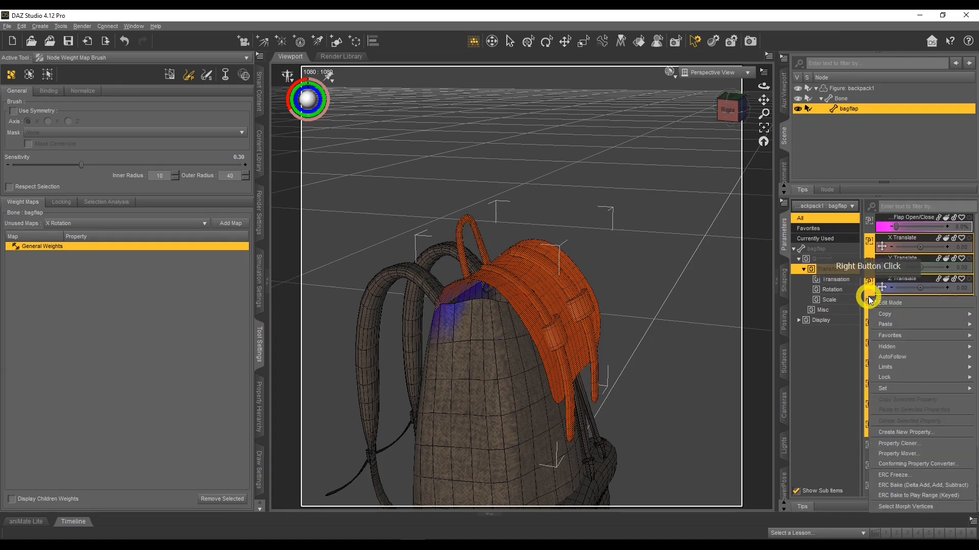
mouse_move(887, 347)
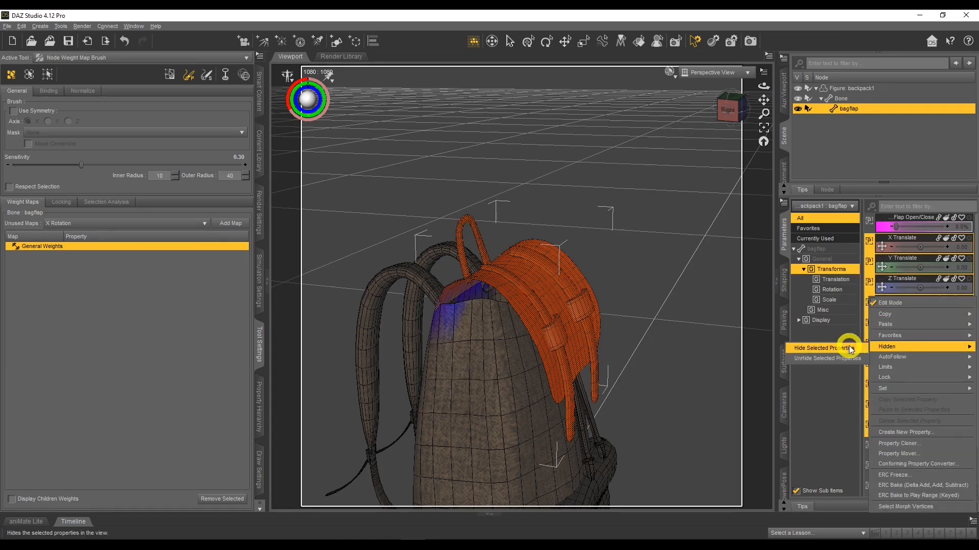
left_click(824, 349)
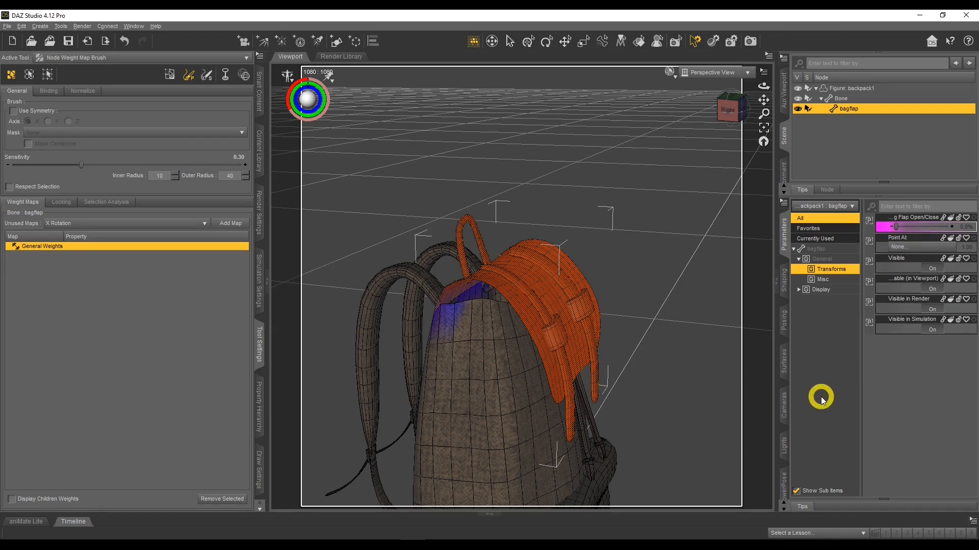
- Turn off Edit Mode for the parameters and open the flap to 100% with Bag Flap Open/Close
right_click(823, 335)
left_click(831, 346)
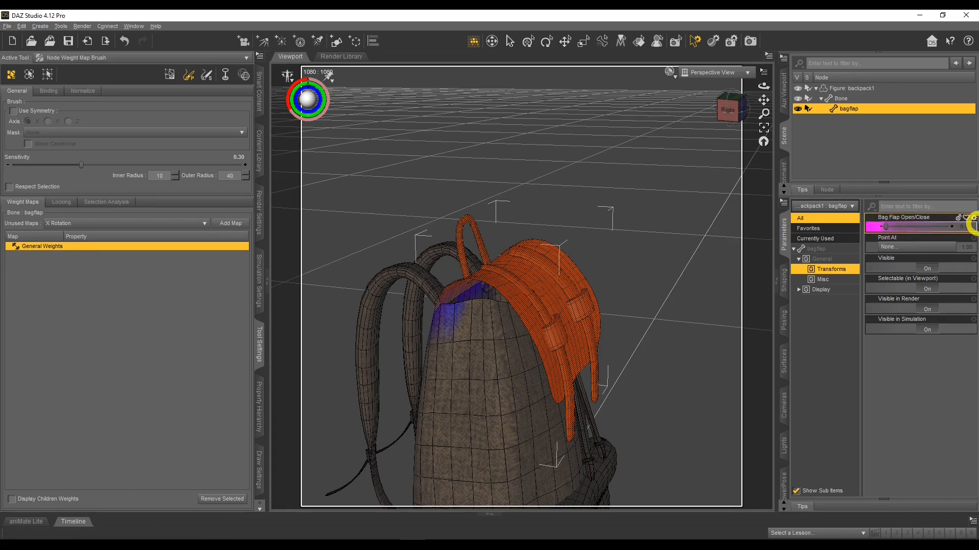
left_click(868, 88)
left_click(865, 109)
left_click(884, 228)
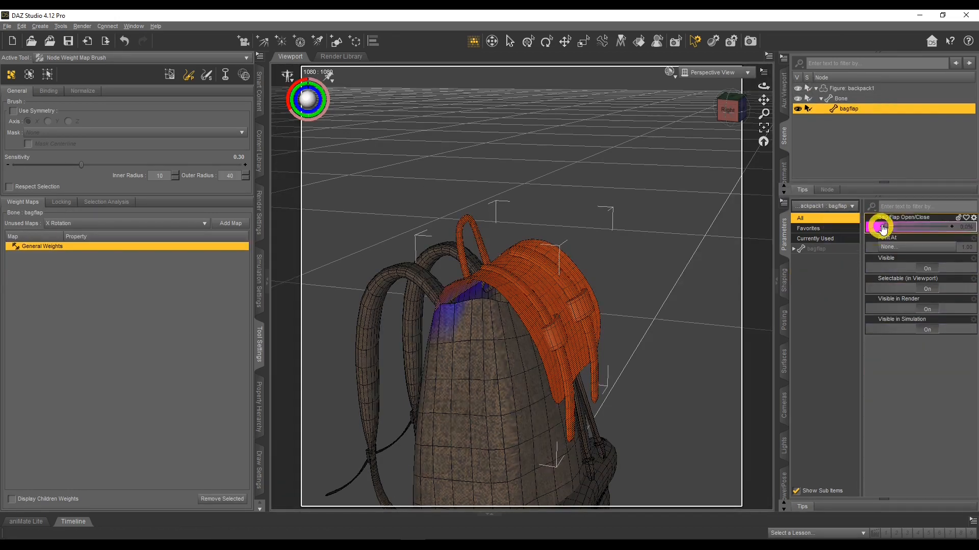
left_click_drag(889, 229, 969, 242)
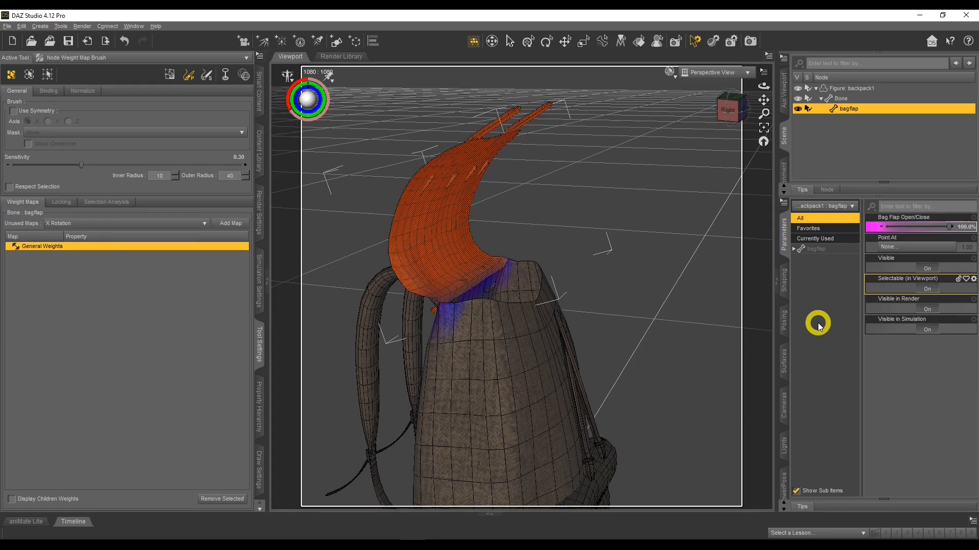
- Turn on Show Hidden Properties for the bagflap bone
right_click(831, 268)
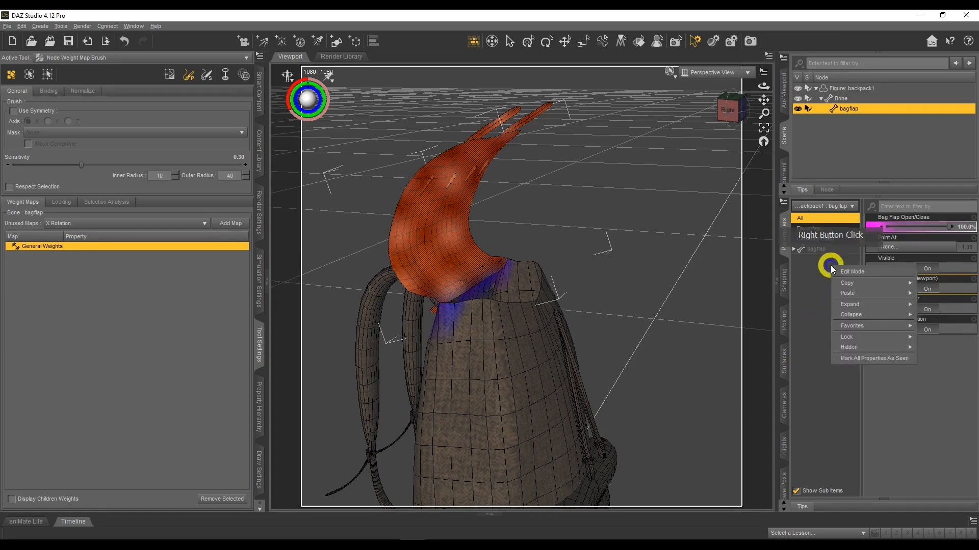
left_click(786, 204)
left_click(786, 203)
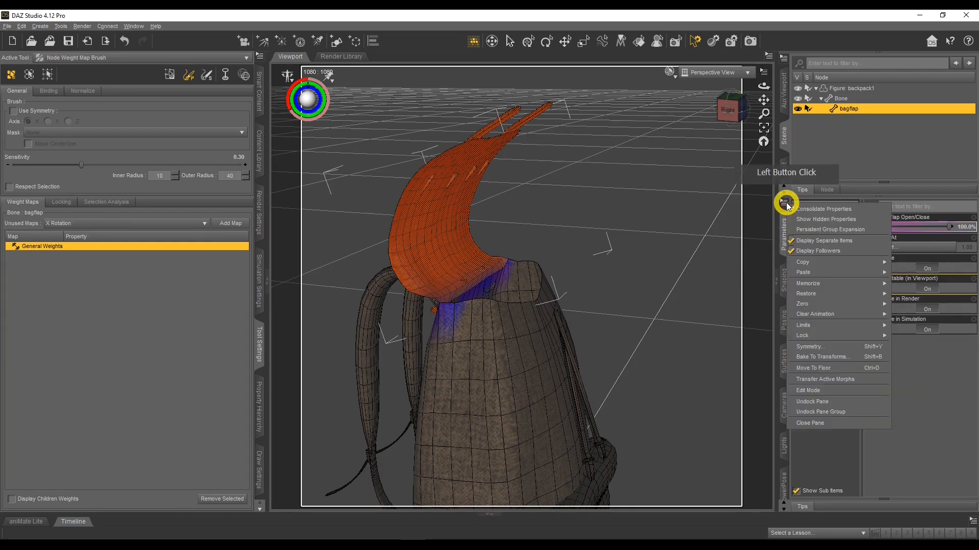
left_click(850, 225)
- Try moving bagflap with Y Translate, reset it, and turn Show Hidden Properties off
left_click_drag(918, 272, 961, 271)
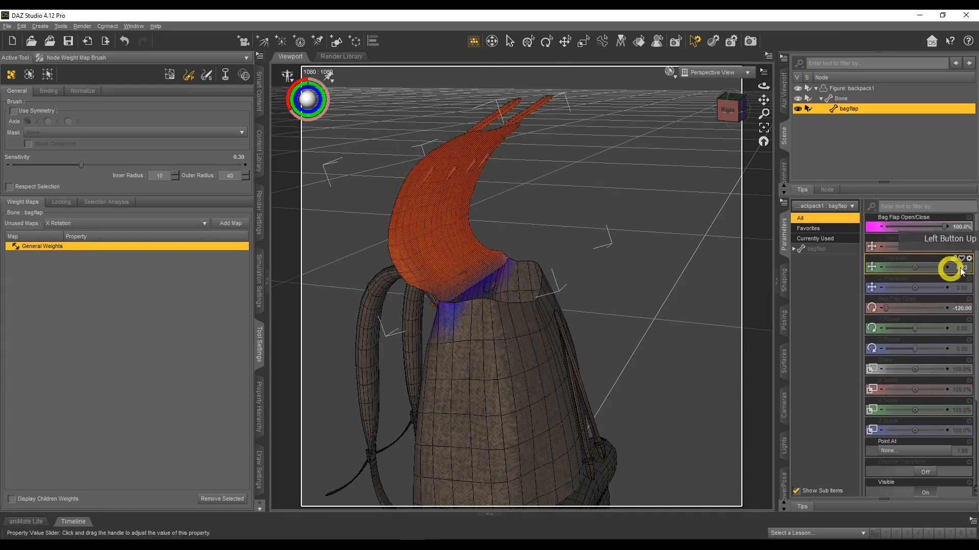
left_click(962, 271, "alt")
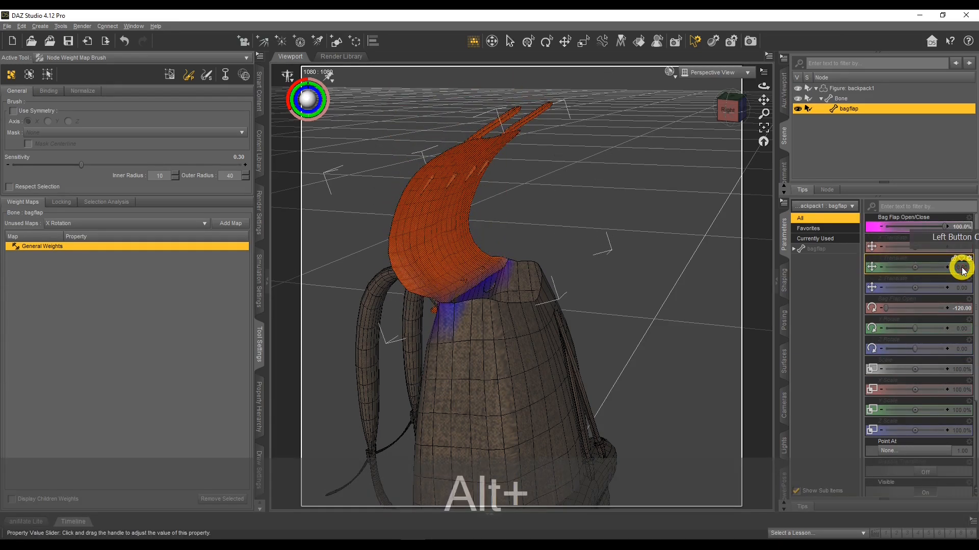
left_click(787, 207)
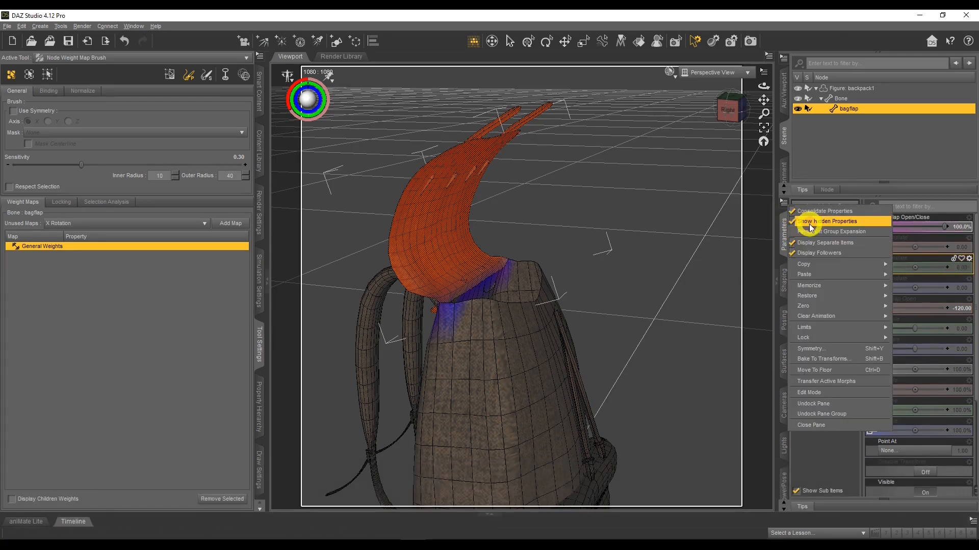
left_click(836, 229)
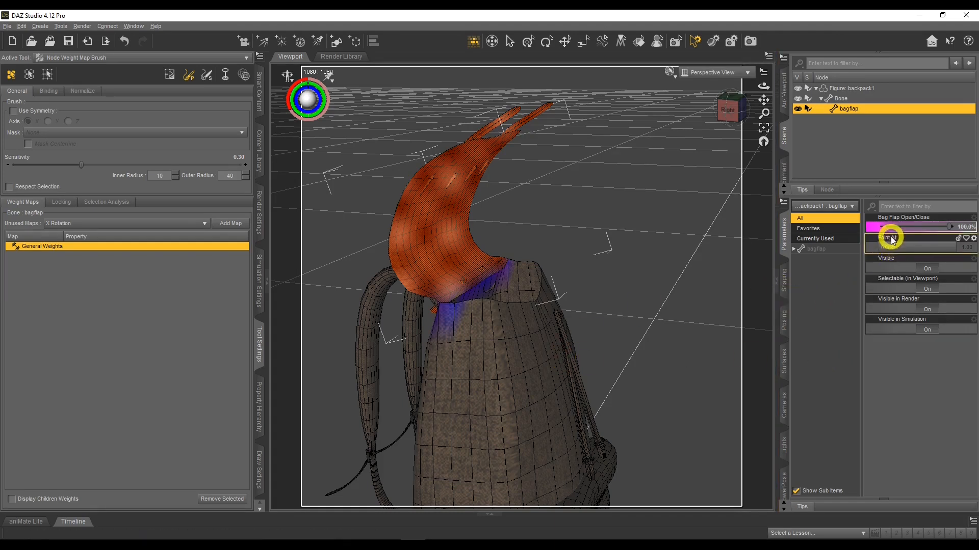
- Test Bag Flap Open/Close with the whole backpack in view and return the flap to its closed position
mouse_move(946, 228)
left_mouse_down()
mouse_move(915, 227)
mouse_move(950, 227)
left_mouse_up()
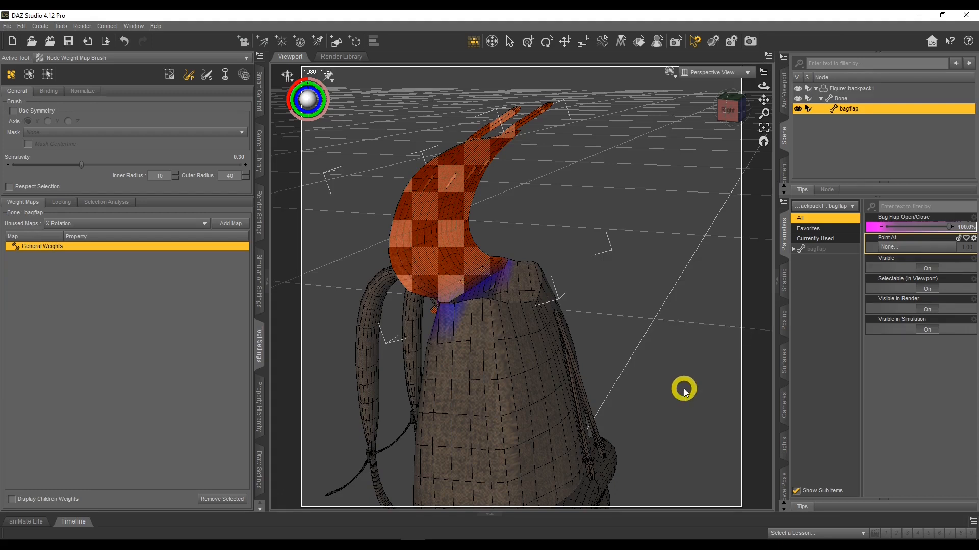
left_click_drag(764, 101, 659, 281)
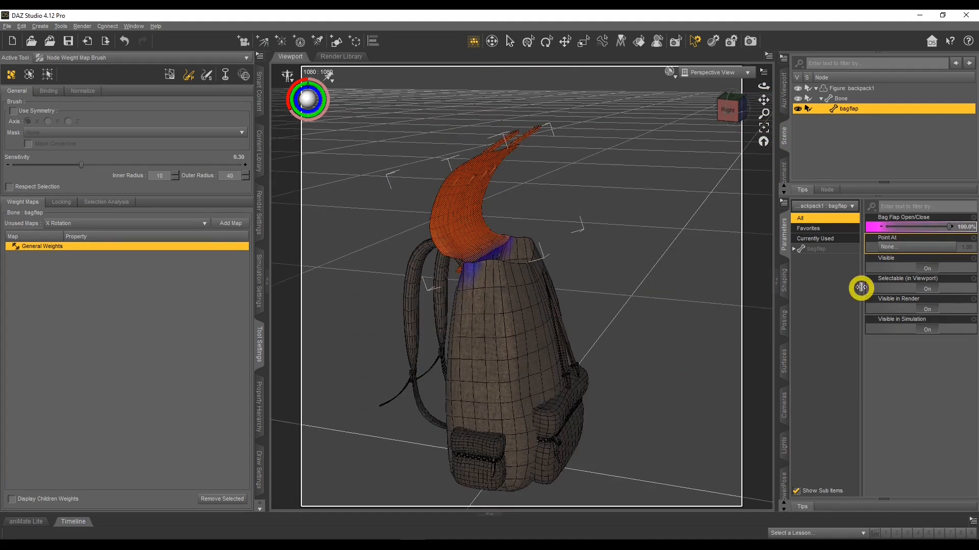
mouse_move(946, 225)
left_mouse_down()
mouse_move(884, 228)
mouse_move(963, 231)
left_mouse_up()
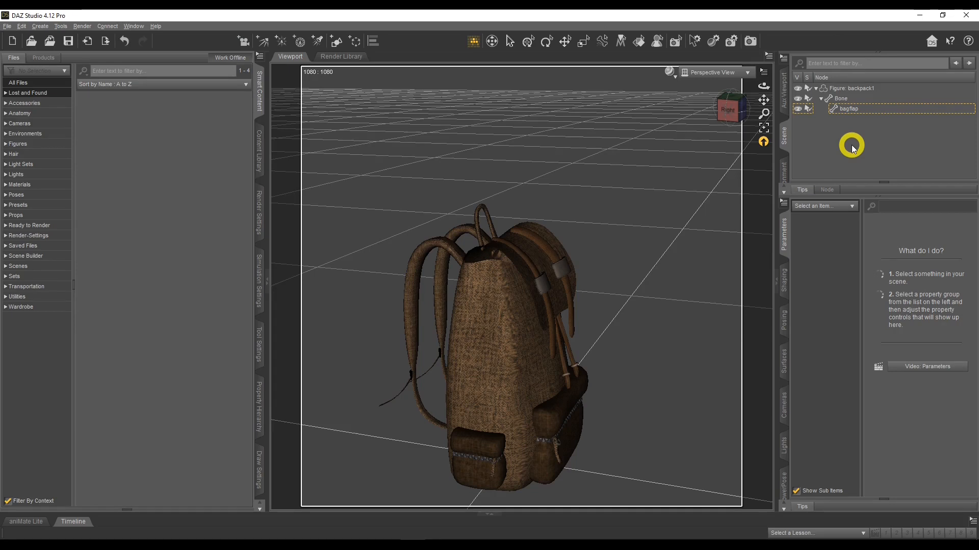
- Save the backpack1 figure as an uncompressed scene subset, overwriting the backpack file in the Karate Students folder
left_click(851, 90)
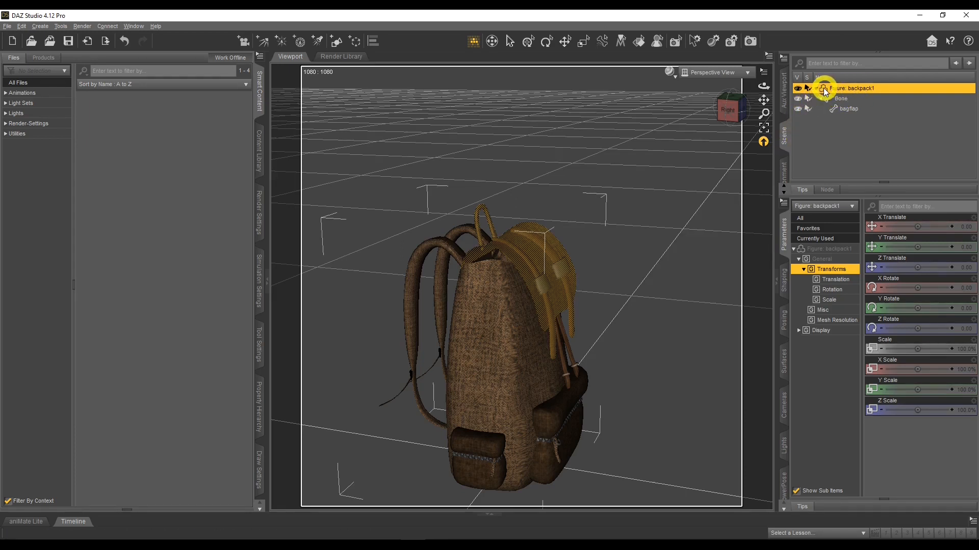
left_click(855, 88)
left_click(918, 92)
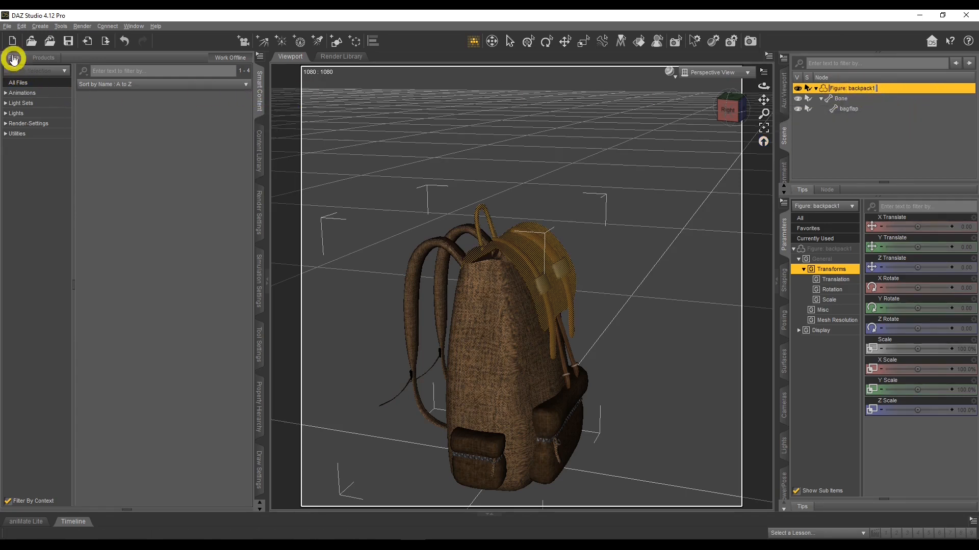
left_click(7, 26)
left_click(25, 97)
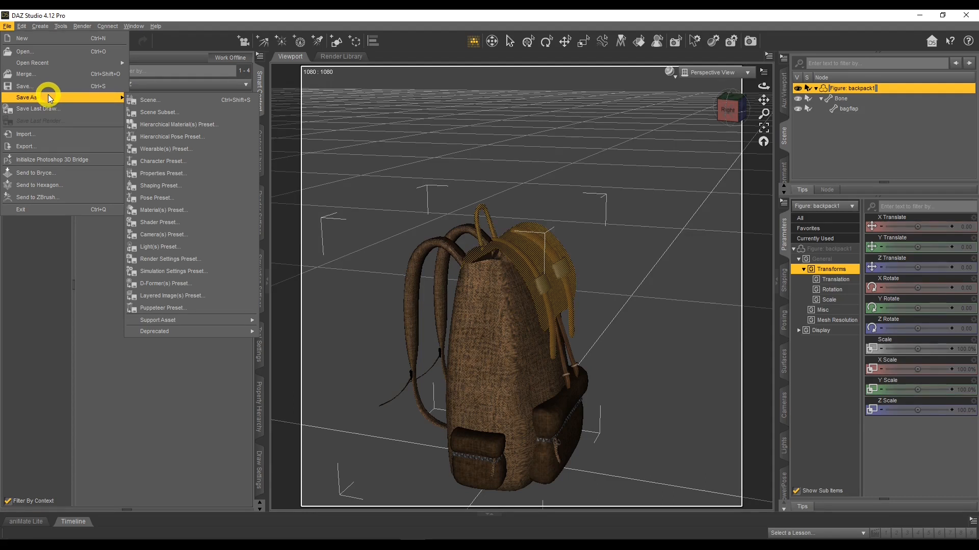
left_click(174, 111)
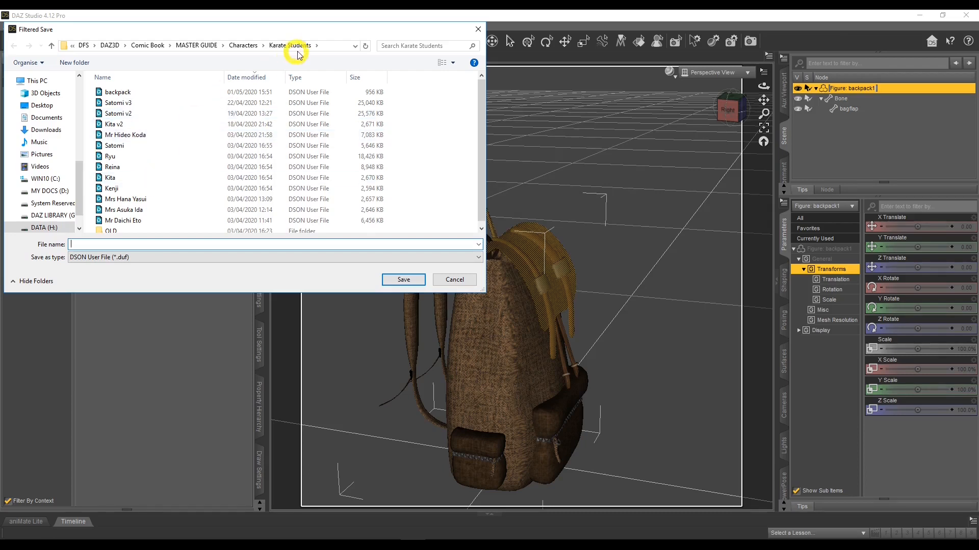
left_click(165, 93)
left_click(404, 279)
left_click(459, 288)
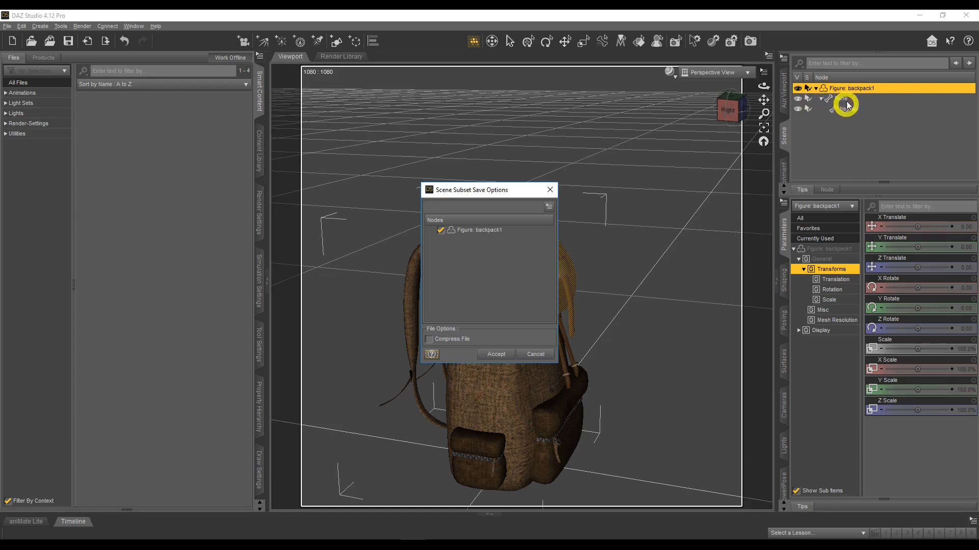
left_click(501, 354)
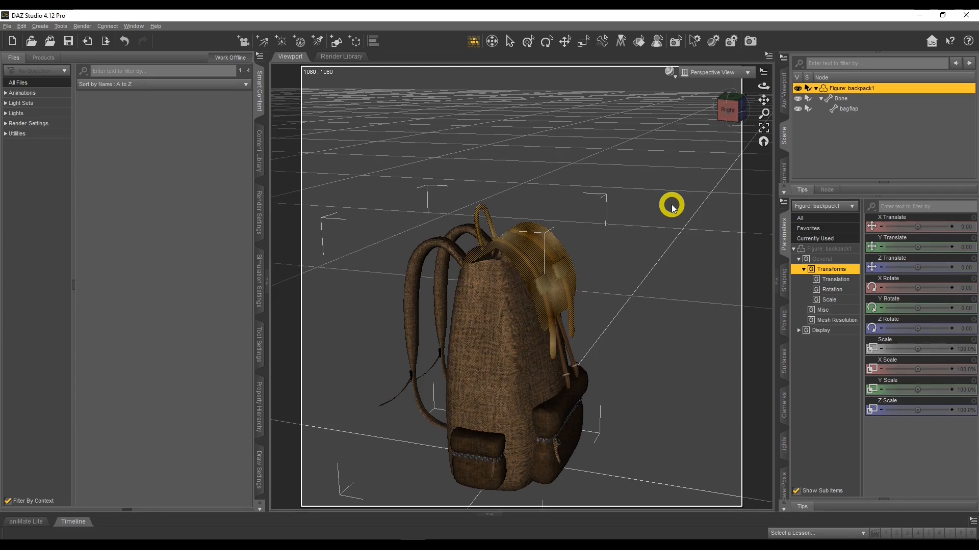
- Start saving the figure as a Figure/Prop support asset, overwriting the backpack file in the My Props folder
left_click(7, 26)
left_click(42, 95)
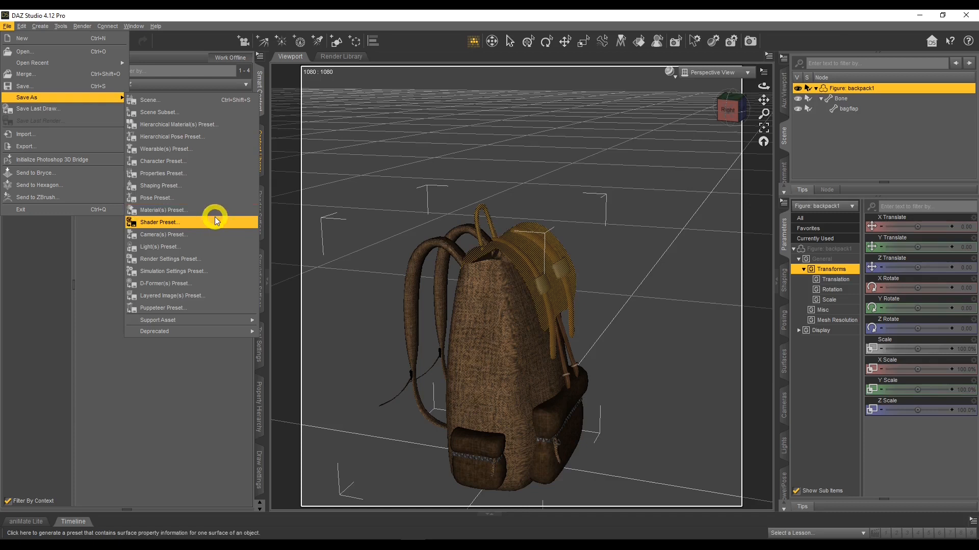
mouse_move(206, 316)
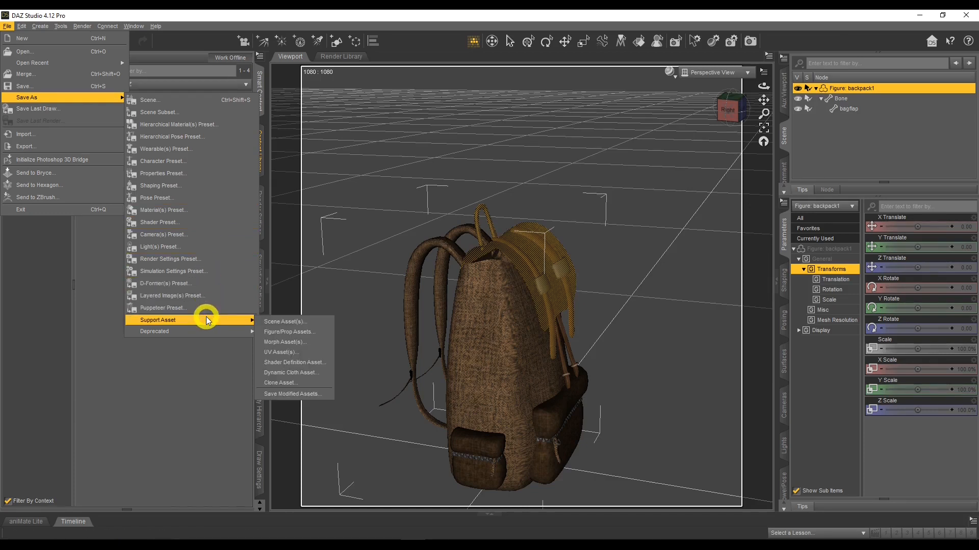
left_click(300, 334)
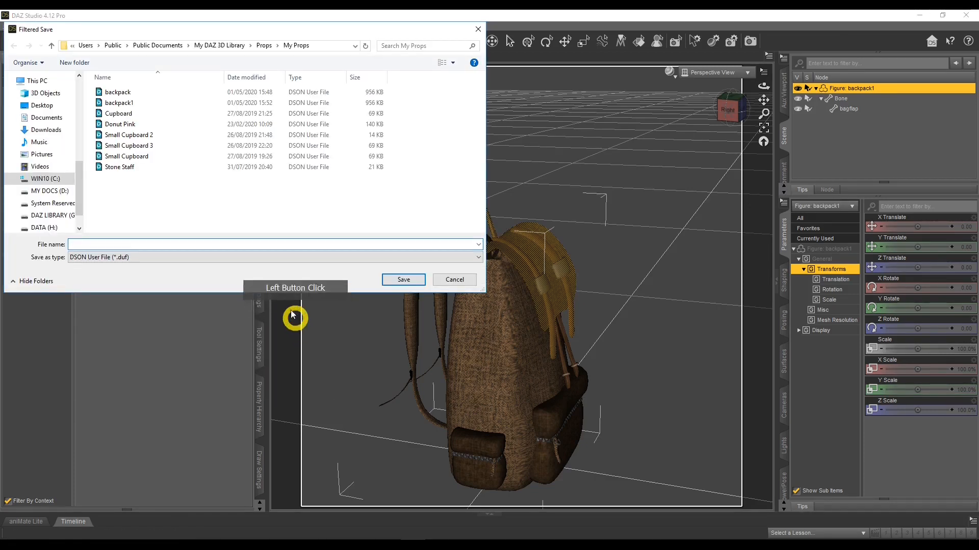
left_click(135, 92)
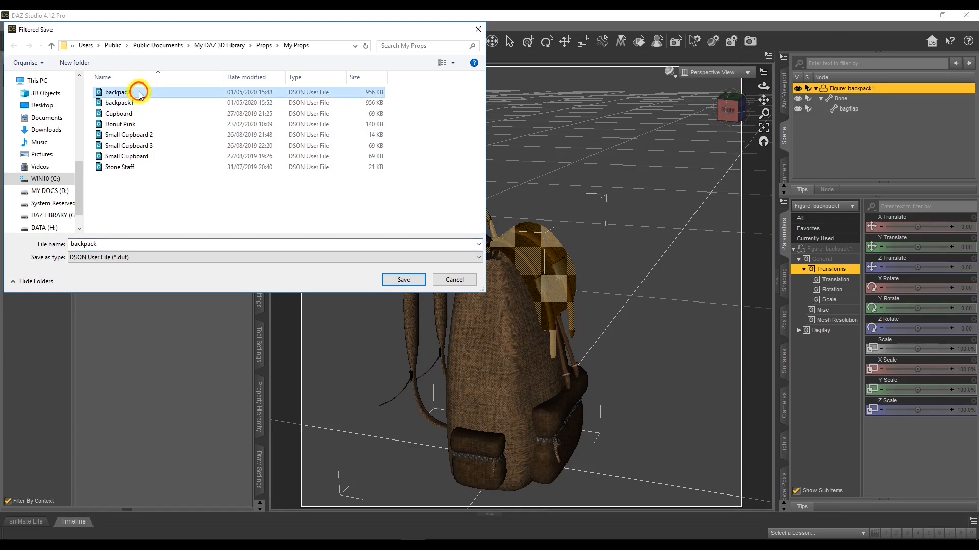
left_click(404, 279)
left_click(461, 288)
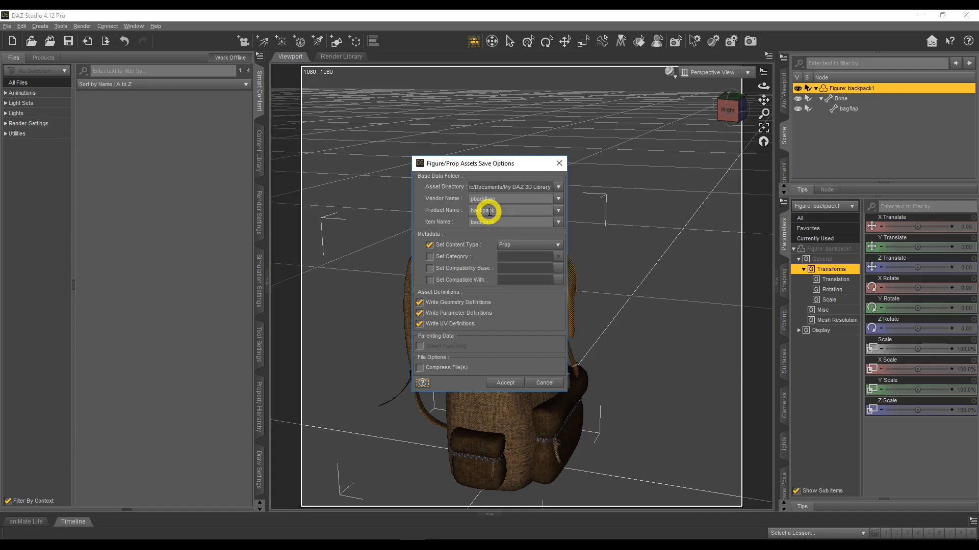
- Save the Figure/Prop asset uncompressed with product and item name backpack, content type Prop, and geometry, parameter and UV definitions written
left_click_drag(518, 210, 468, 210)
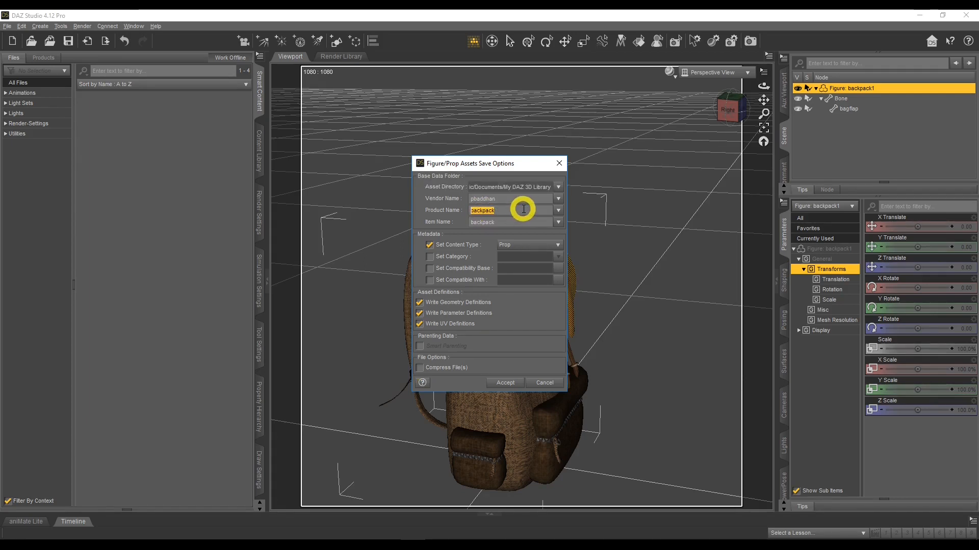
left_click_drag(494, 221, 469, 223)
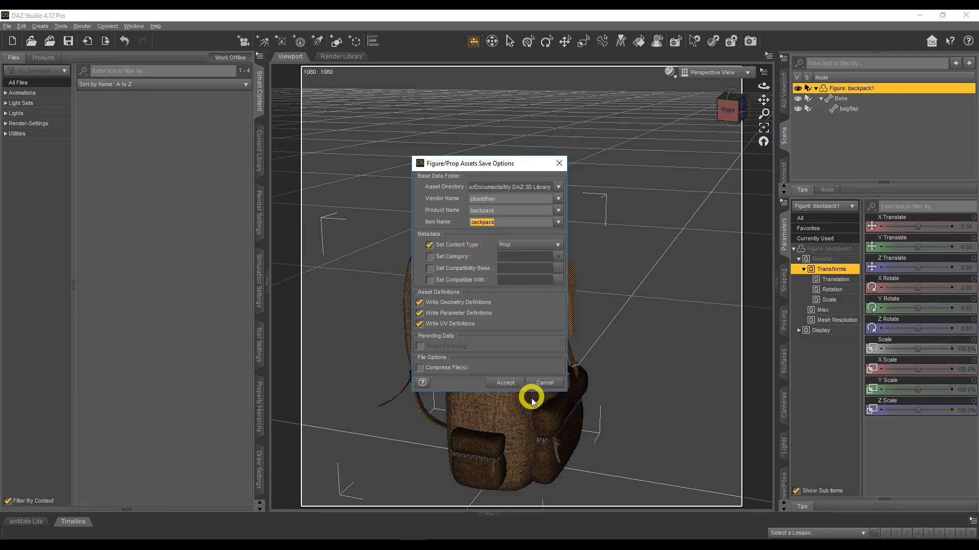
left_click(559, 244)
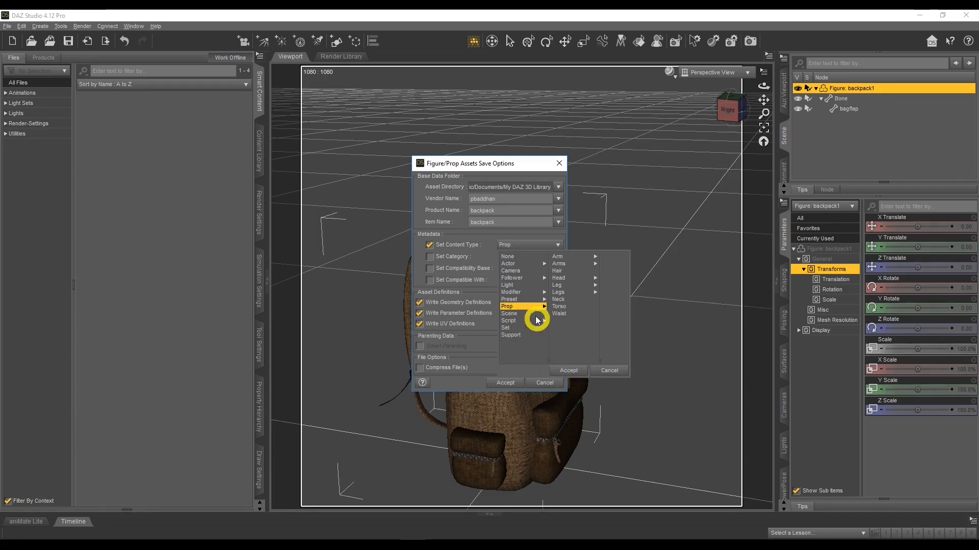
left_click(568, 370)
left_click(440, 316)
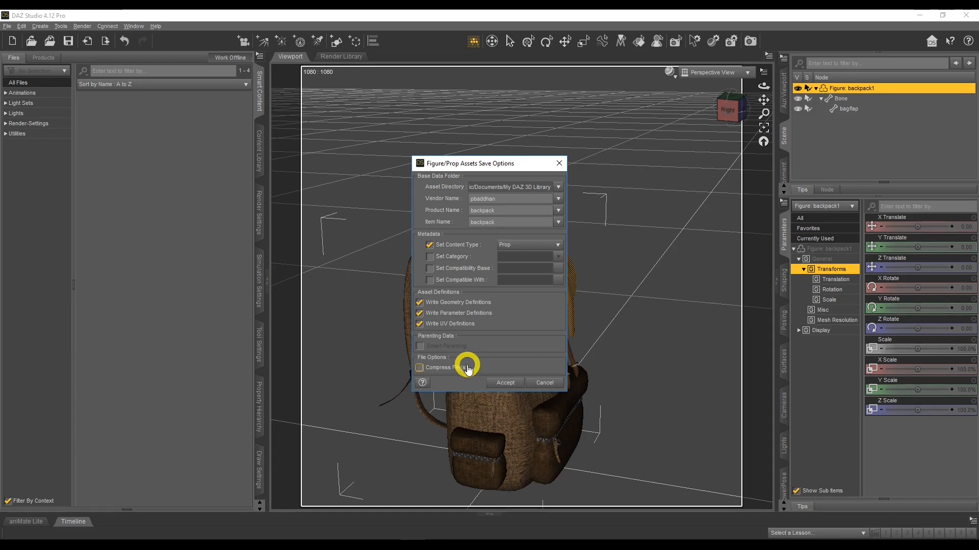
left_click(502, 384)
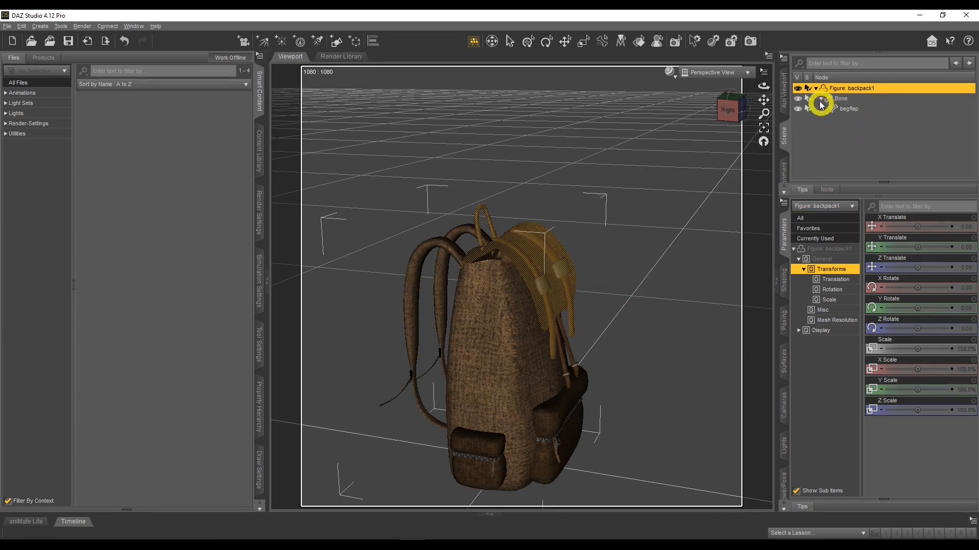
- Hide the original backpack1 figure in the scene, collapse its bone hierarchy and clear the selection
left_click(799, 89)
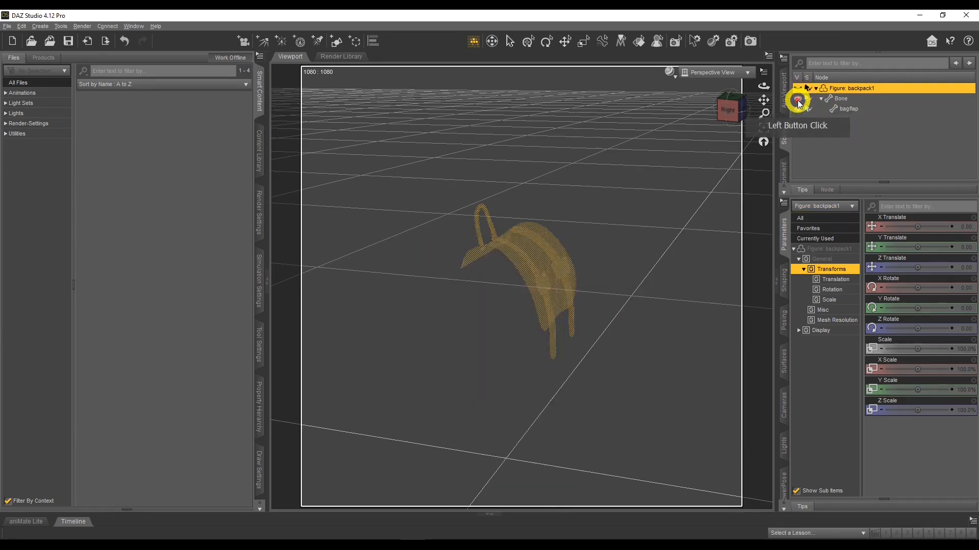
left_click(815, 89)
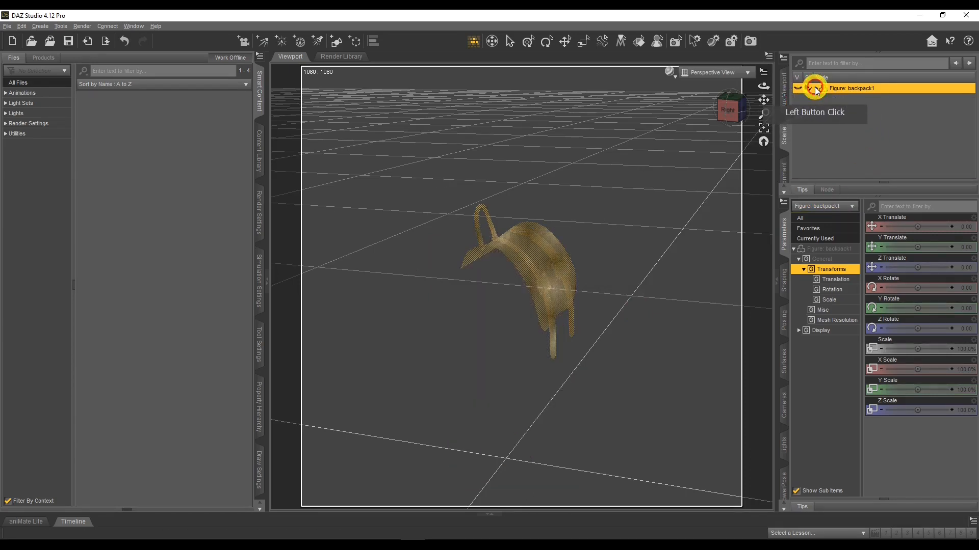
left_click(824, 120)
left_click(332, 158)
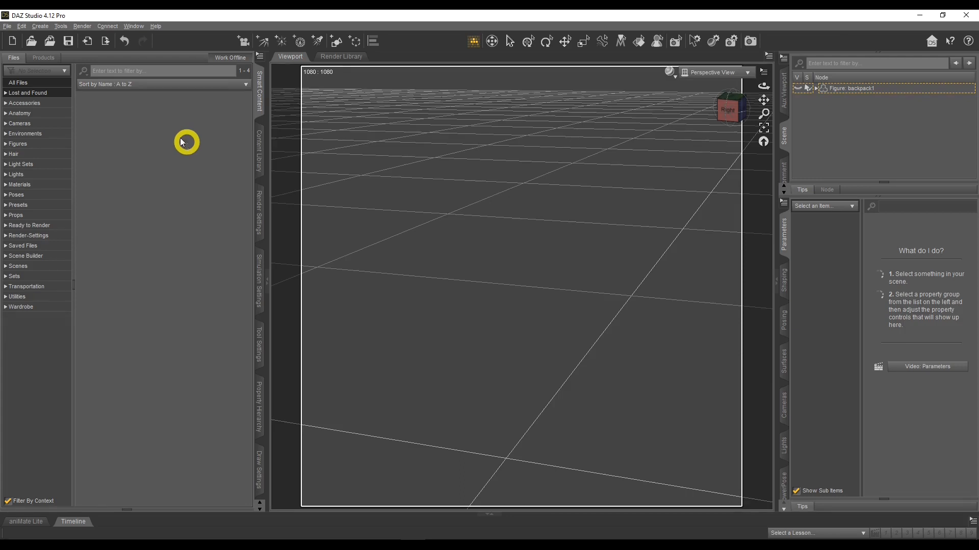
- Merge the saved backpack file into the current scene
left_click(7, 26)
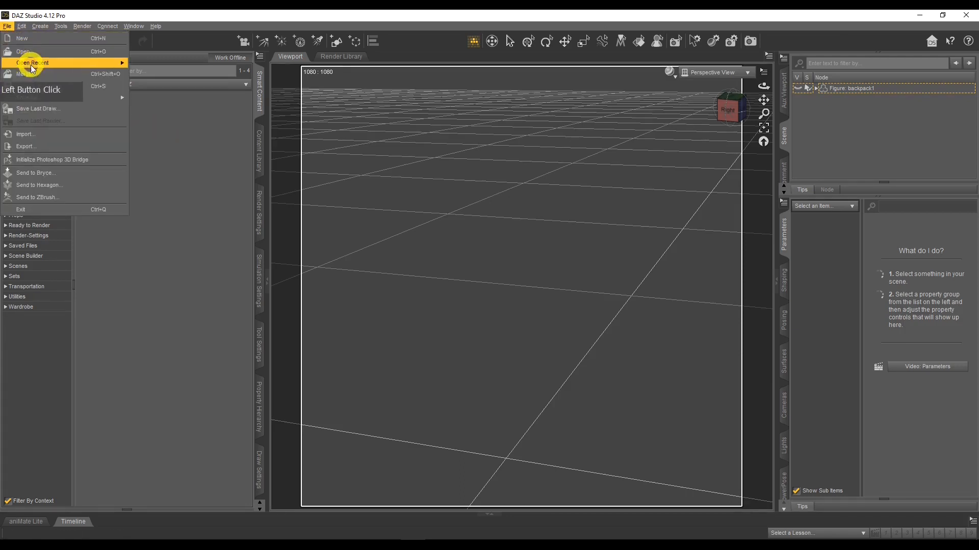
left_click(31, 72)
left_click(122, 93)
double_click(121, 92)
double_click(489, 254)
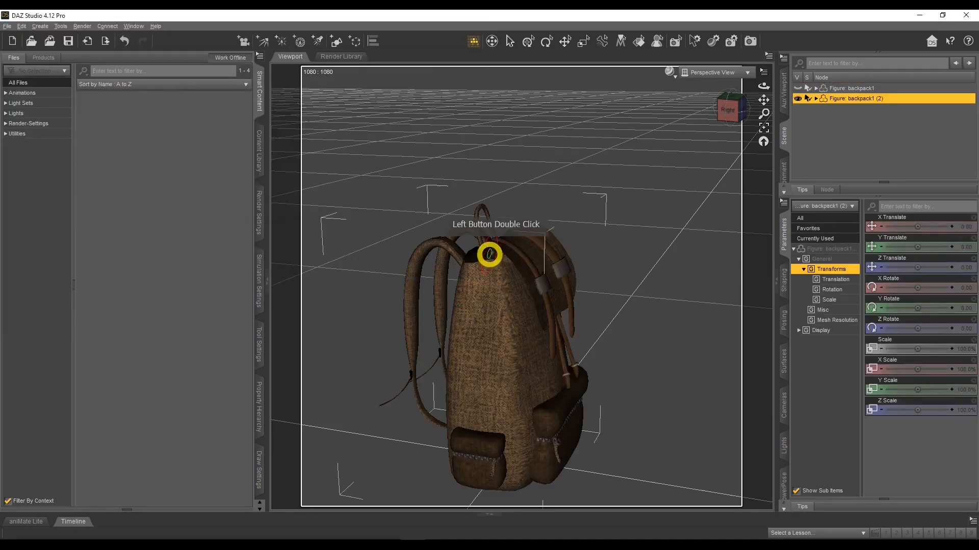
- Test the merged copy by setting its bagflap bone's Bag Flap Open/Close to 100%
left_click(816, 101)
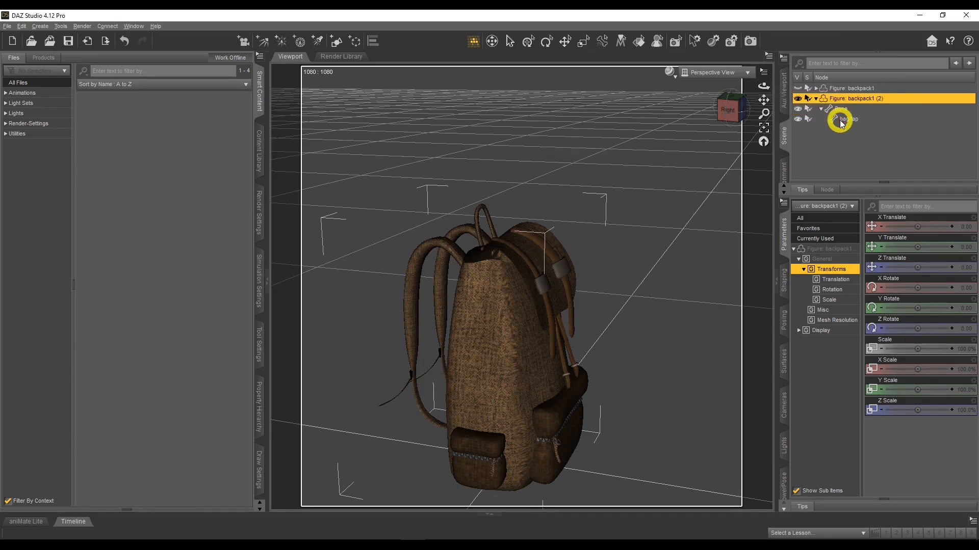
left_click(840, 121)
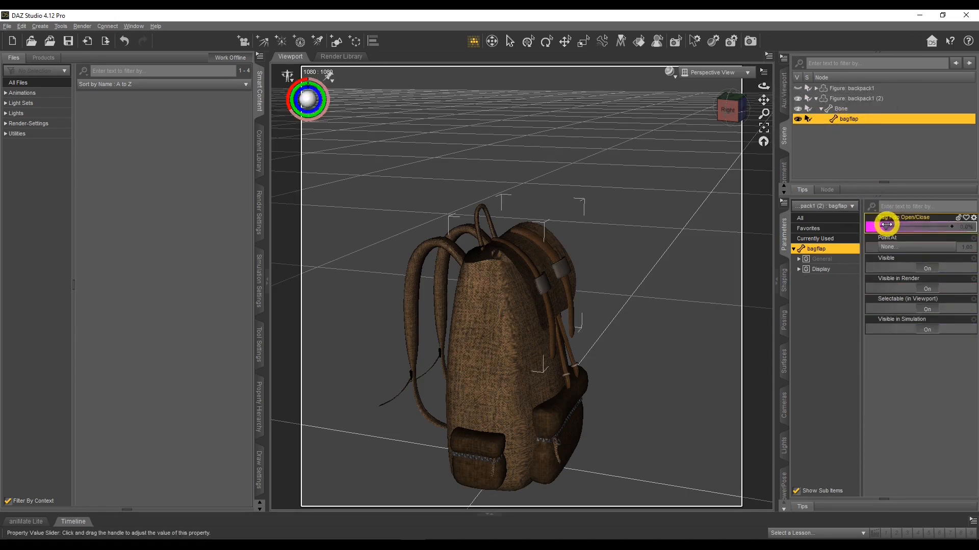
left_click_drag(887, 225, 956, 227)
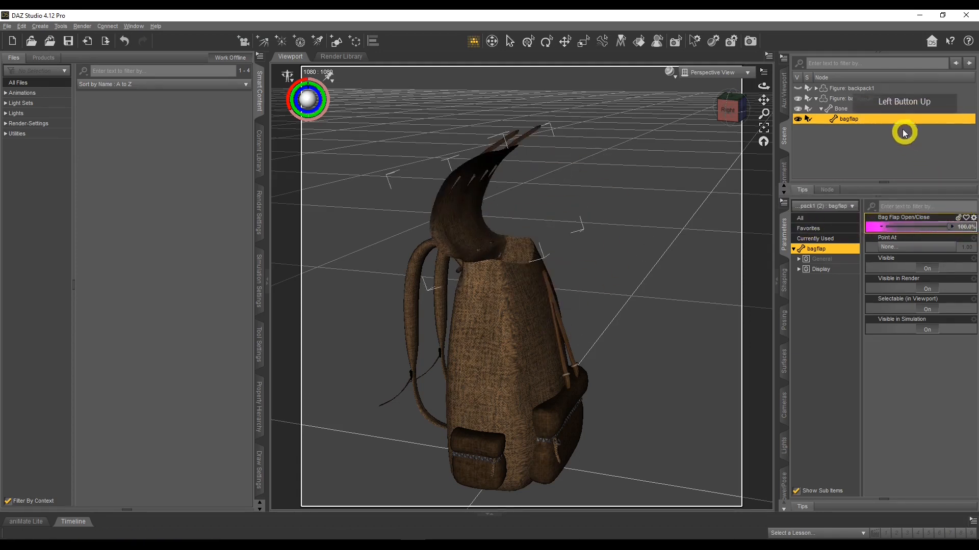
- Delete the merged backpack1 (2) figure from the scene
left_click(878, 99)
key("Delete")
left_click(873, 130)
left_click(505, 149)
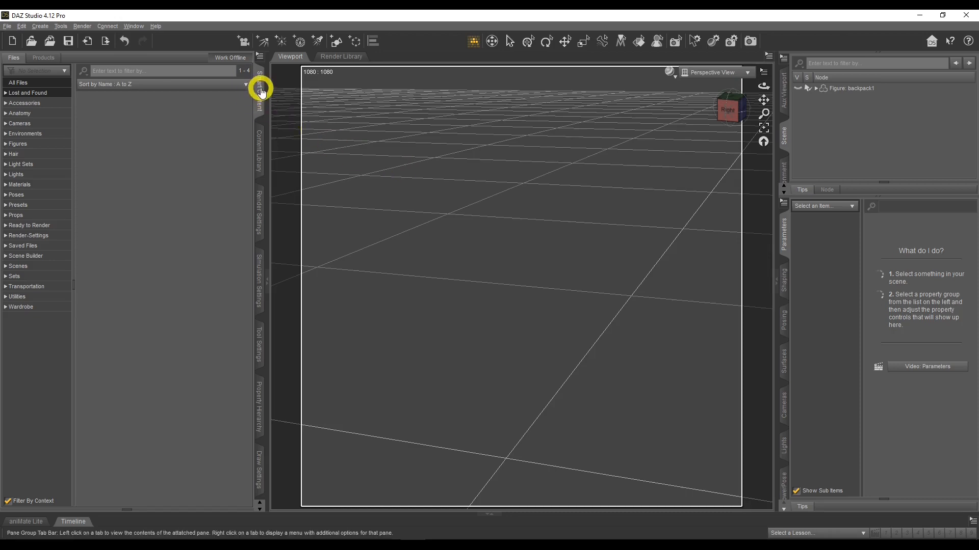
- Load the backpack prop from the Prop category of Saved Files in Smart Content
left_click(6, 246)
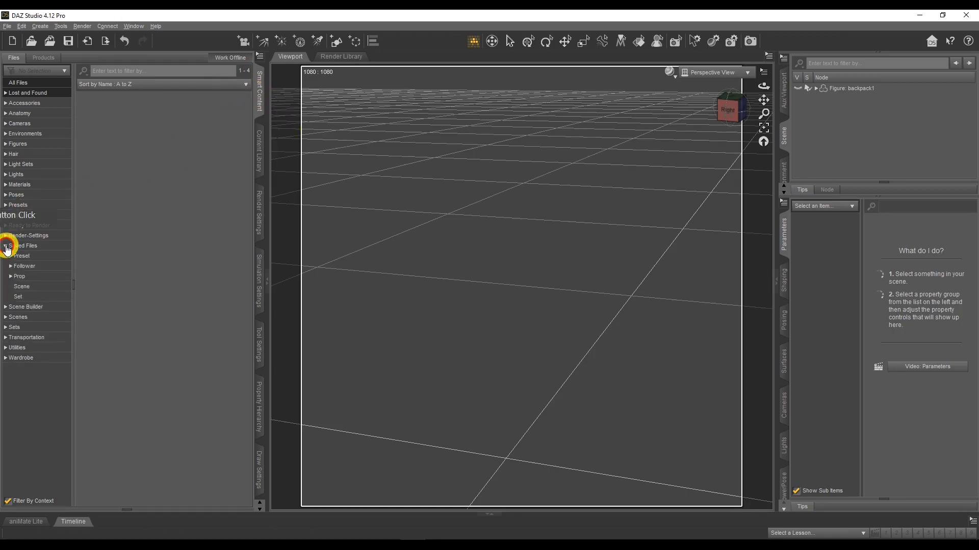
left_click(19, 277)
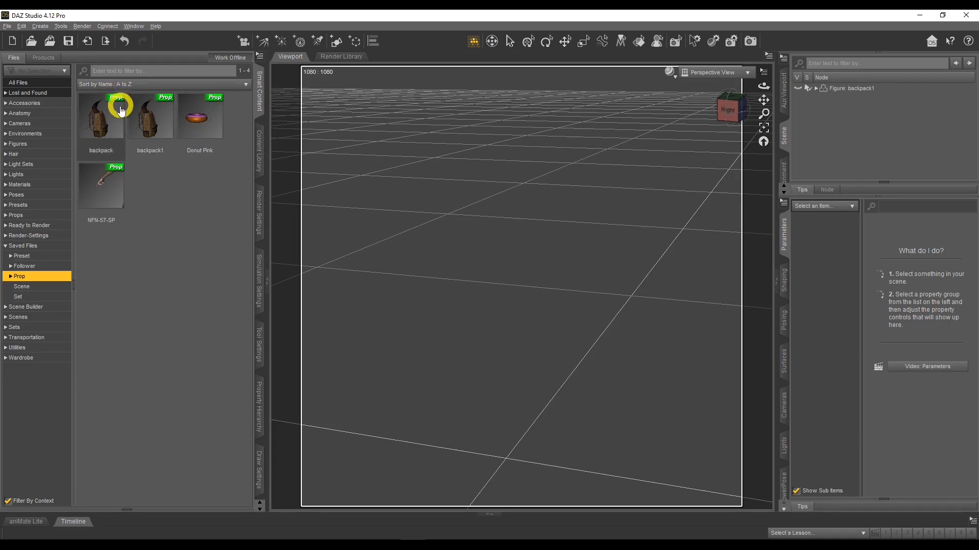
left_click(15, 215)
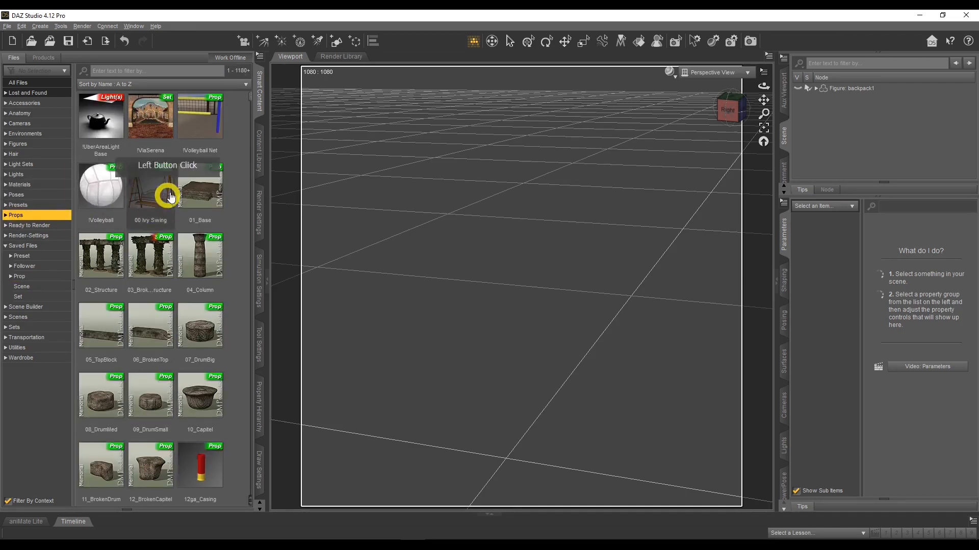
scroll(151, 301, "down", 5)
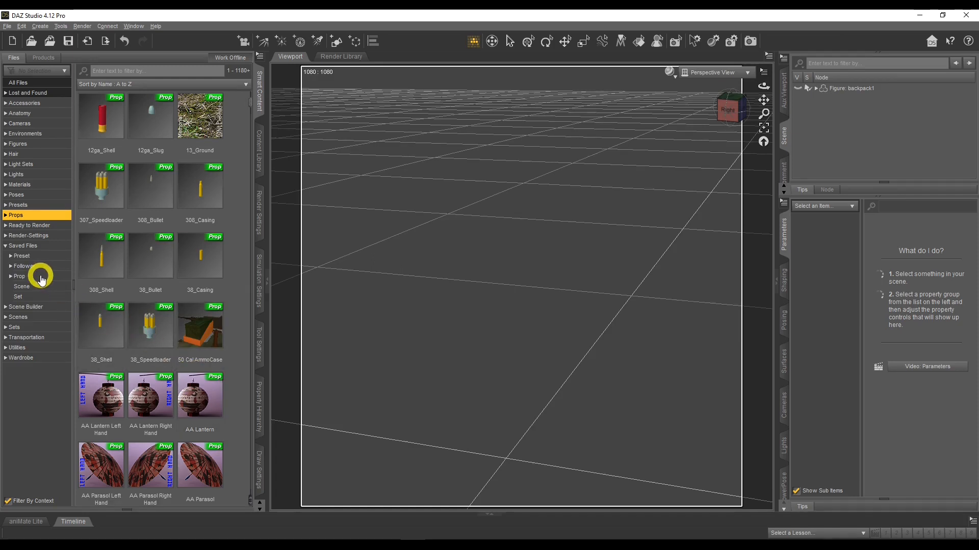
left_click(66, 277)
left_click(105, 116)
double_click(104, 116)
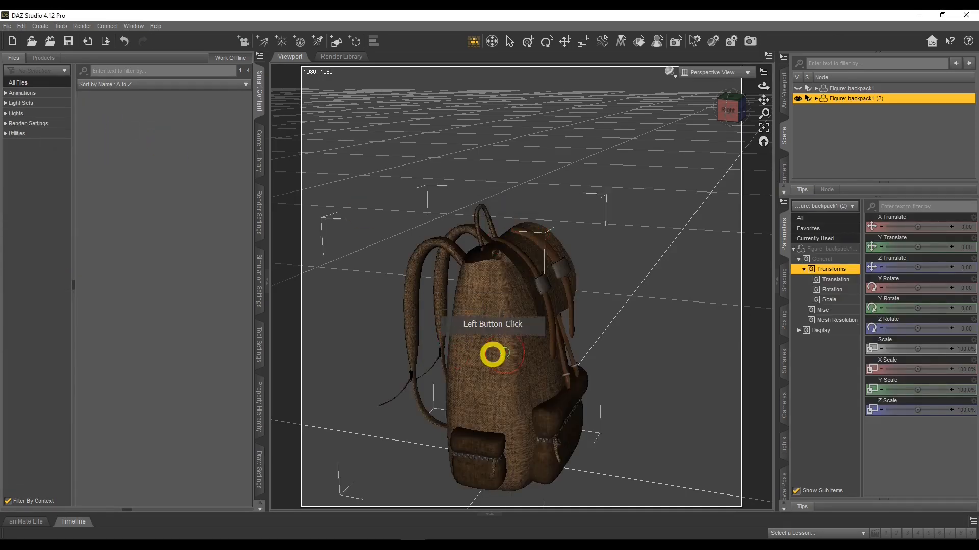
- Select the bagflap bone of the newly loaded backpack and test its Bag Flap Open/Close control
left_click(820, 109)
left_click(849, 120)
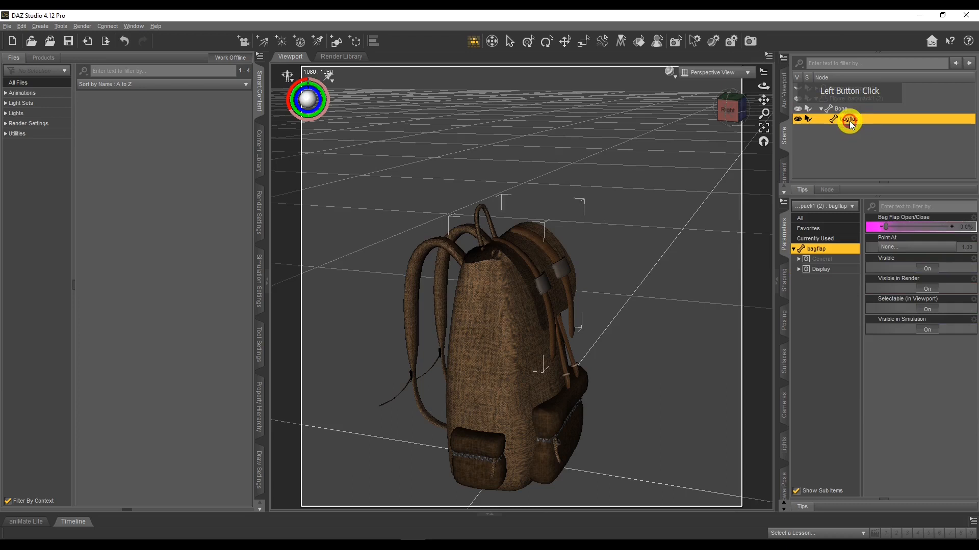
mouse_move(885, 226)
left_mouse_down()
mouse_move(955, 224)
mouse_move(886, 225)
left_mouse_up()
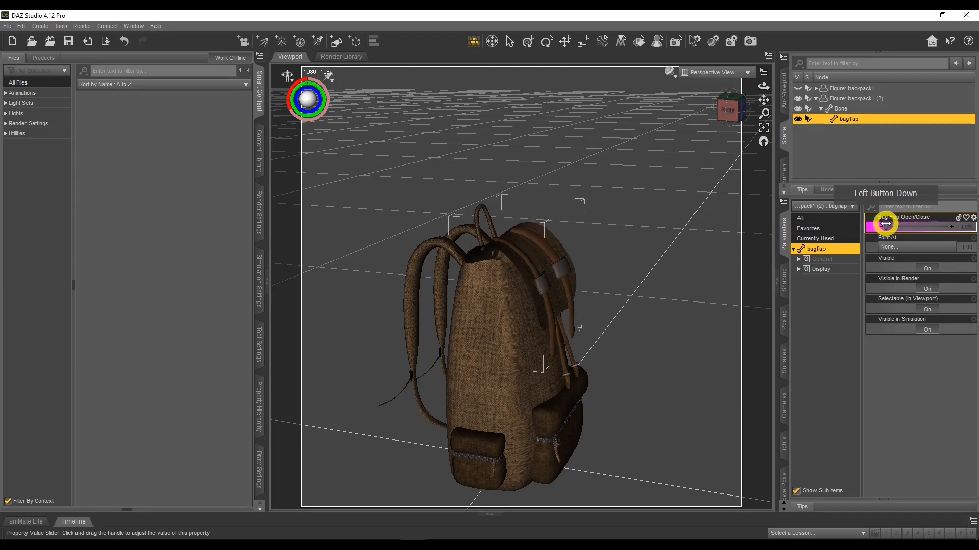